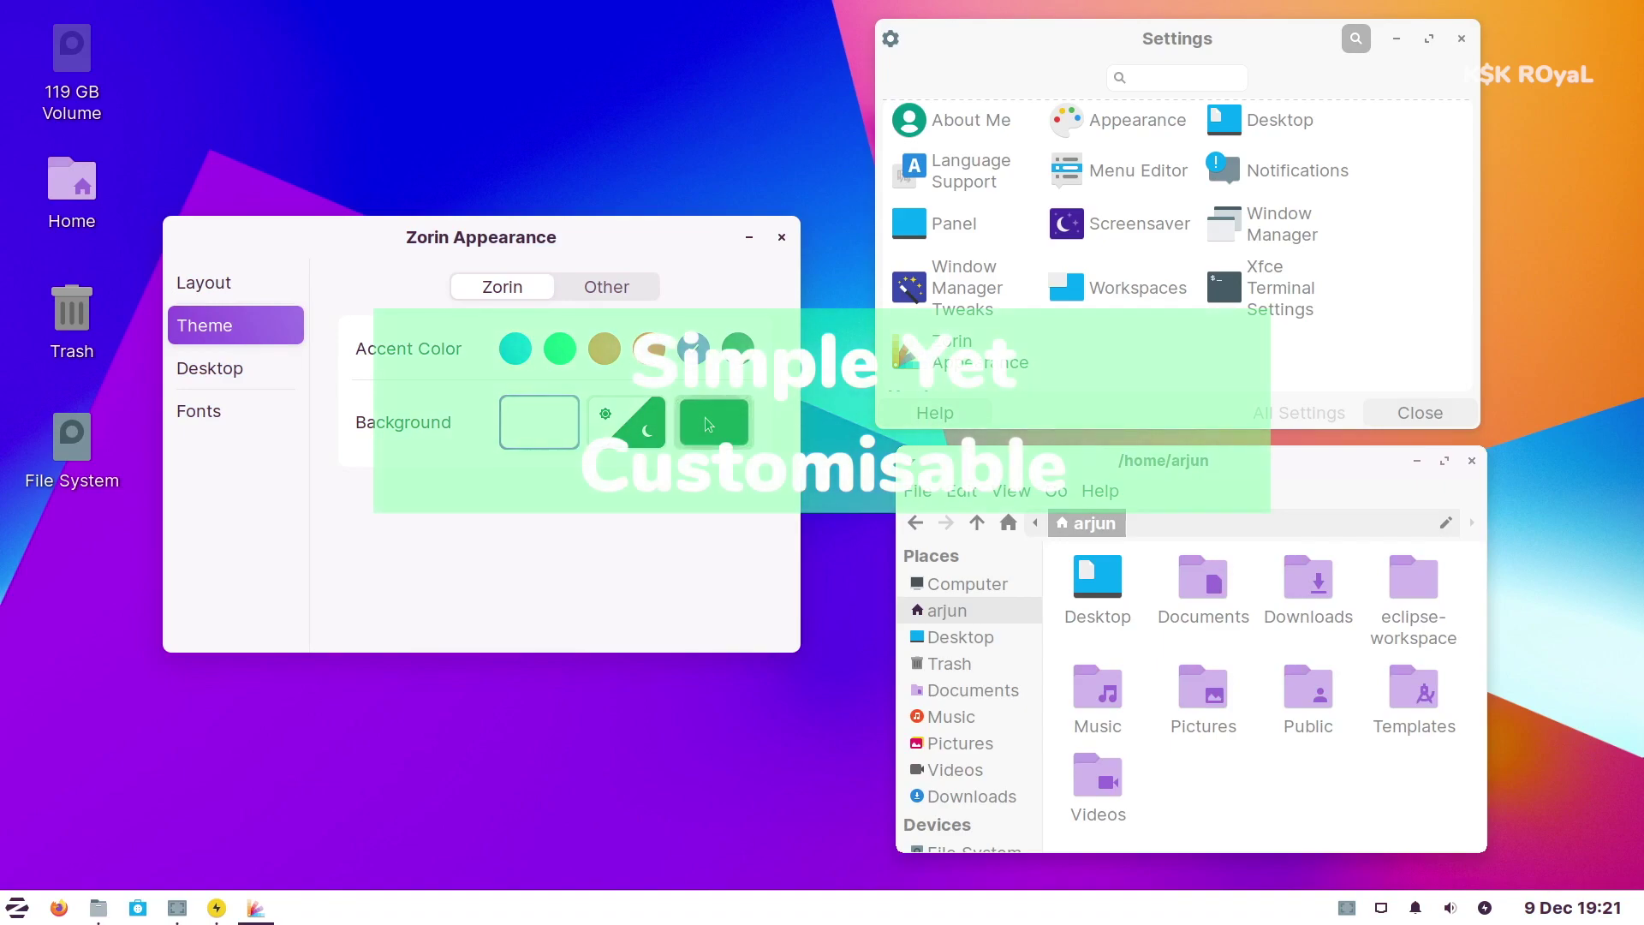
Step: Try the dark and light theme backgrounds, then set the background to the automatic day-and-night option
click(706, 418)
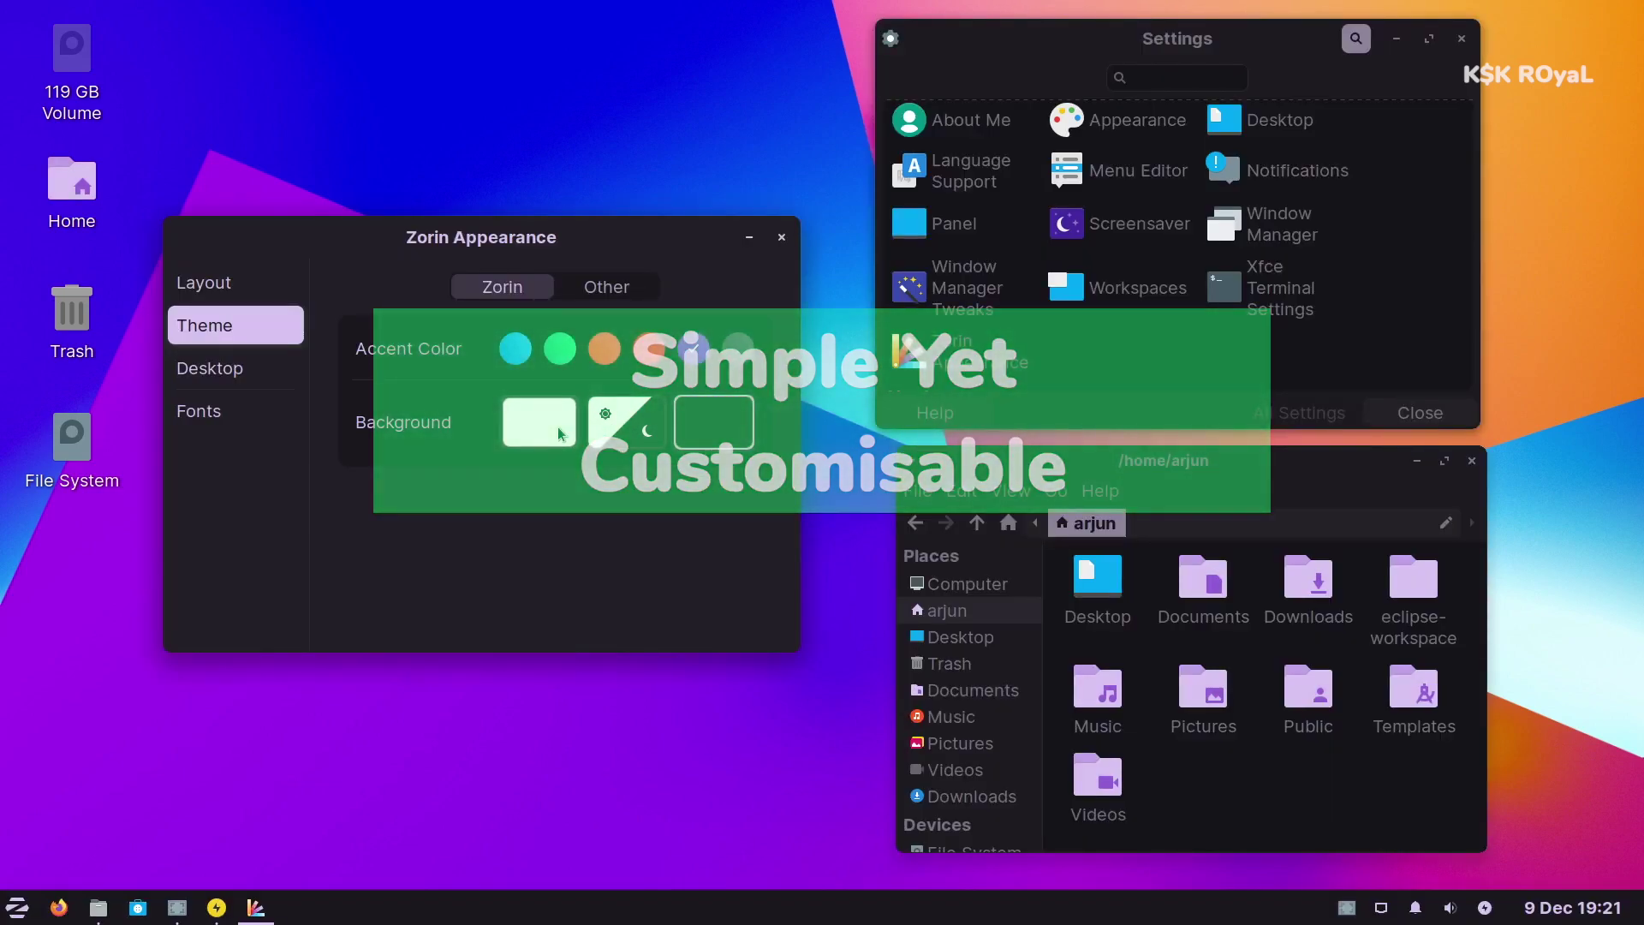
click(557, 433)
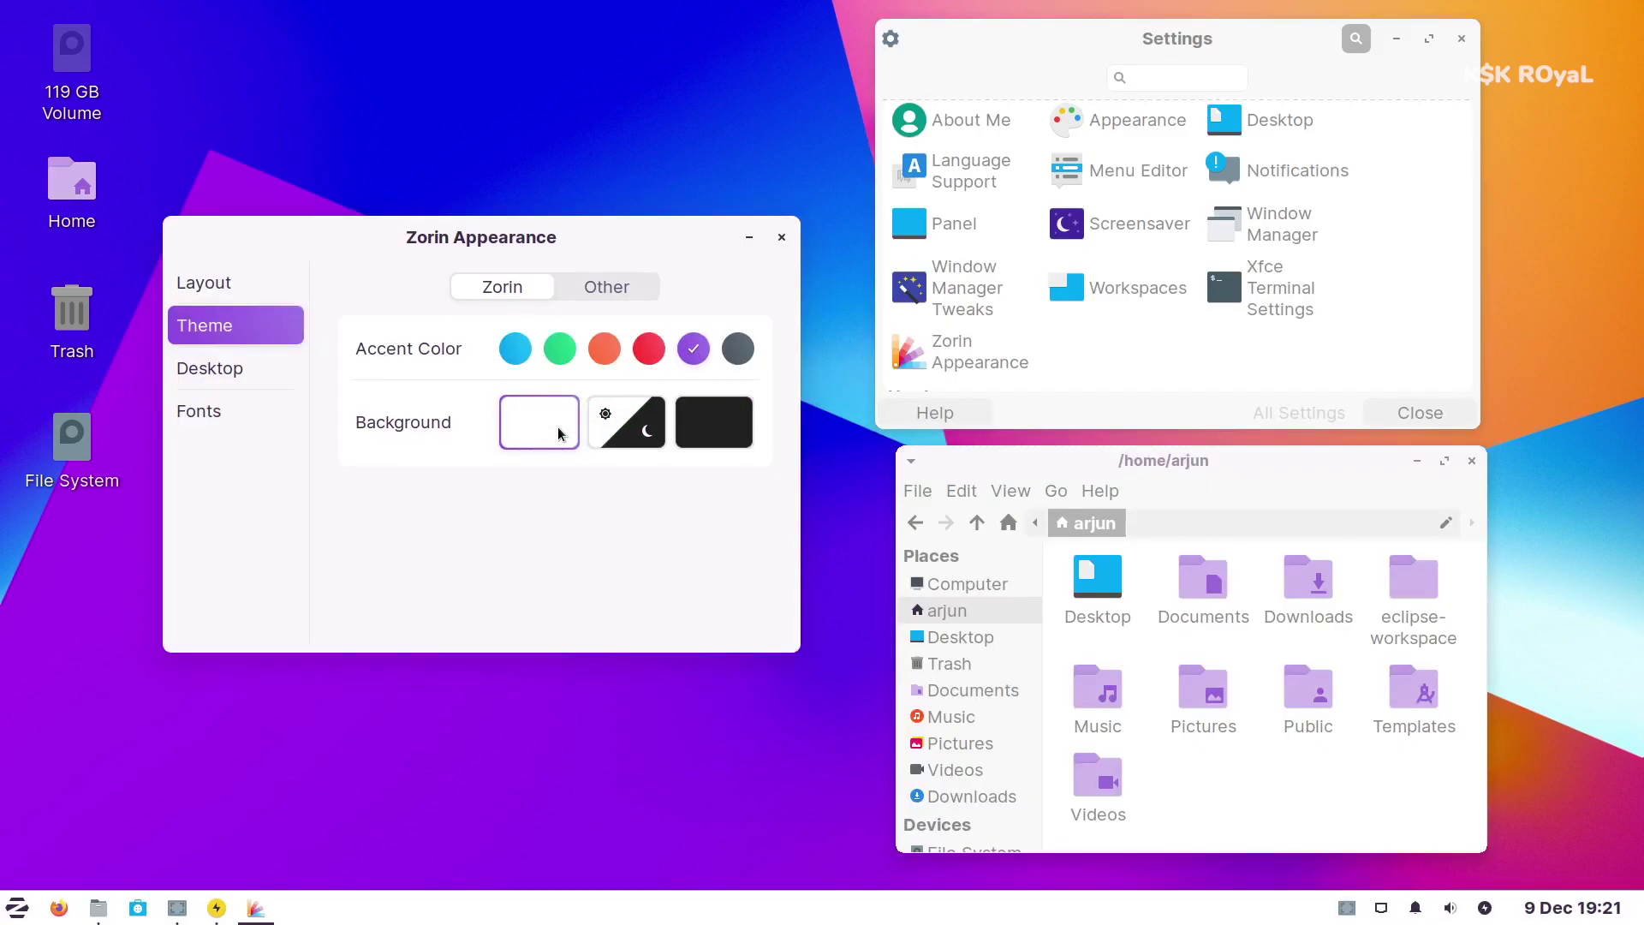
click(625, 429)
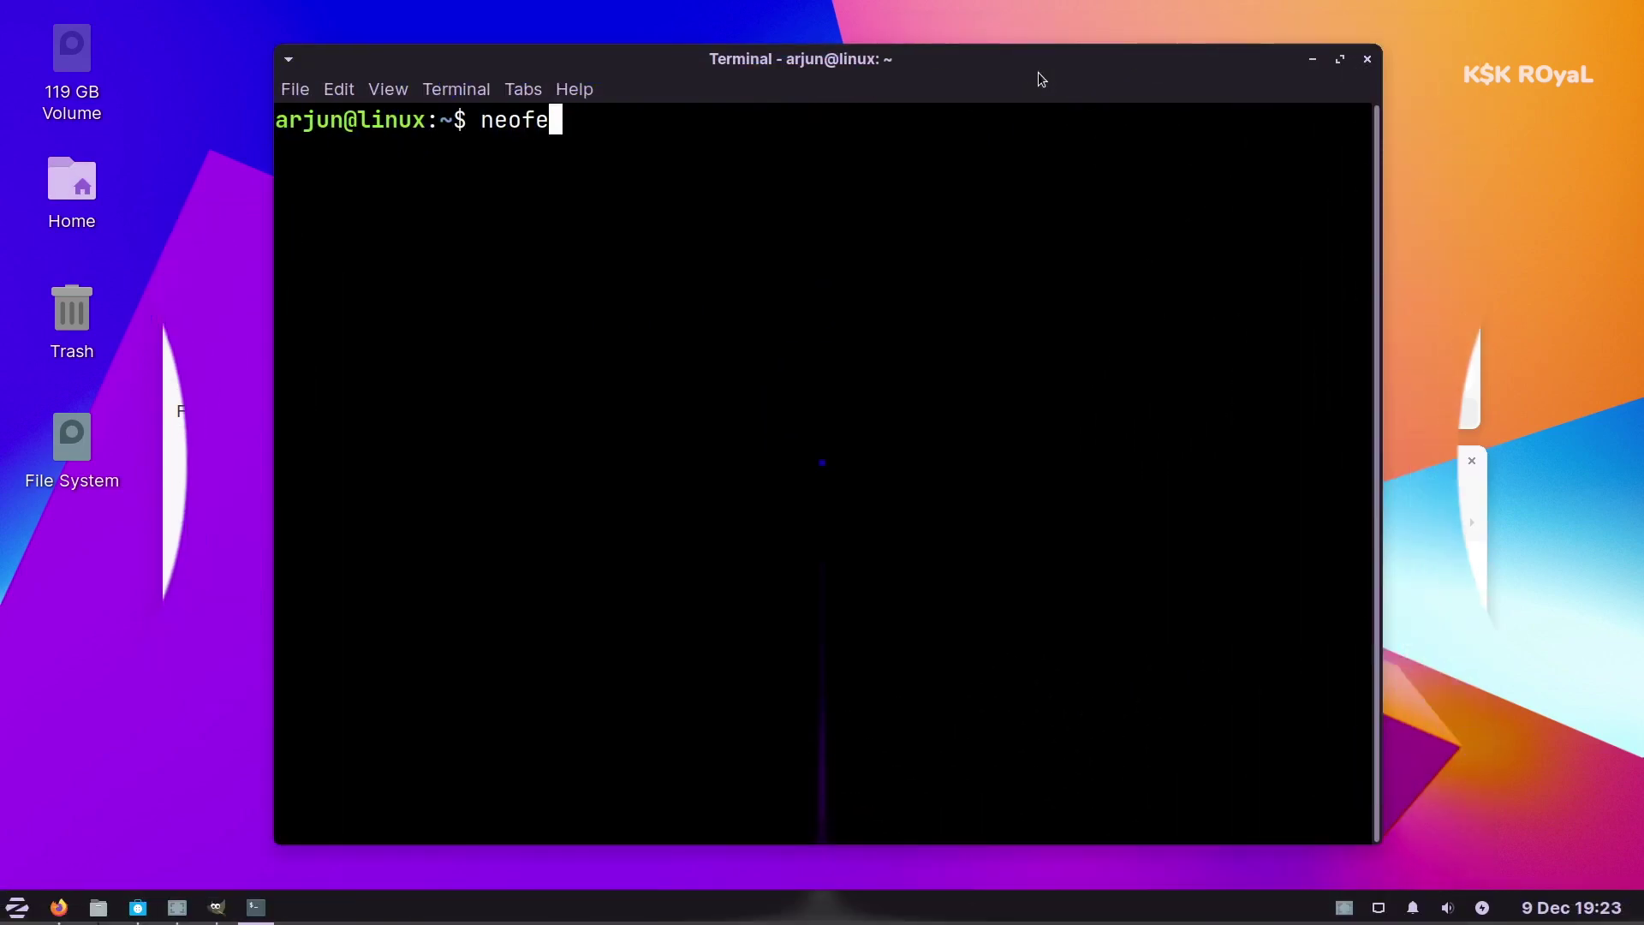
Step: Run neofetch and examine the kernel, desktop environment, window manager, theme and icons entries
text(tch)
key(Return)
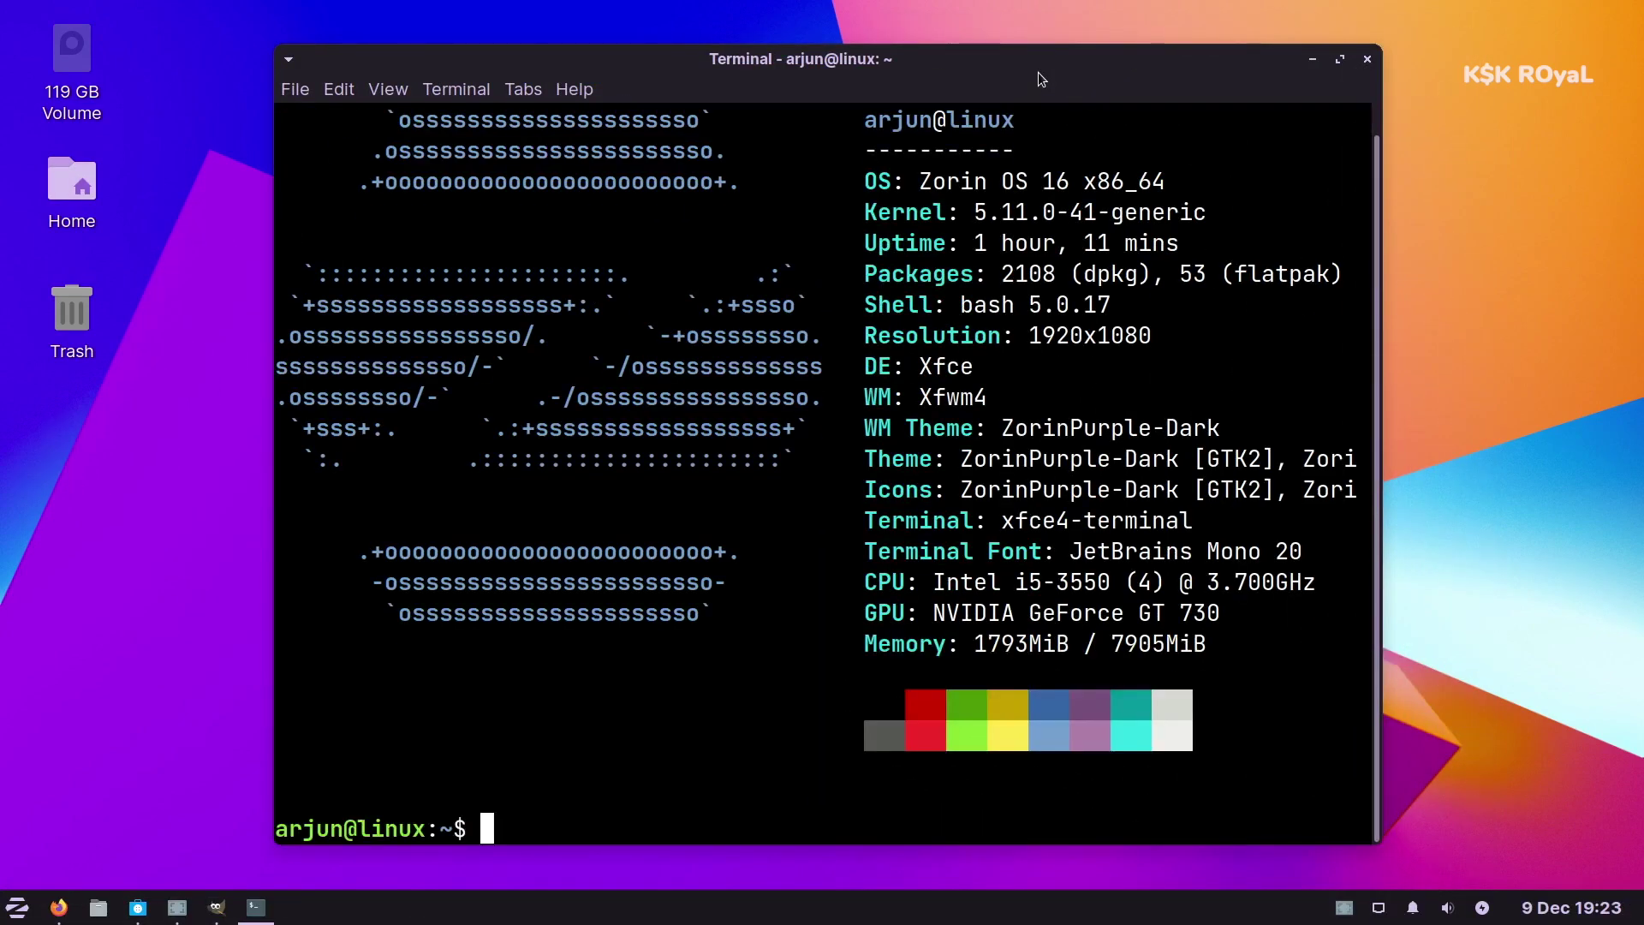
double_click(989, 211)
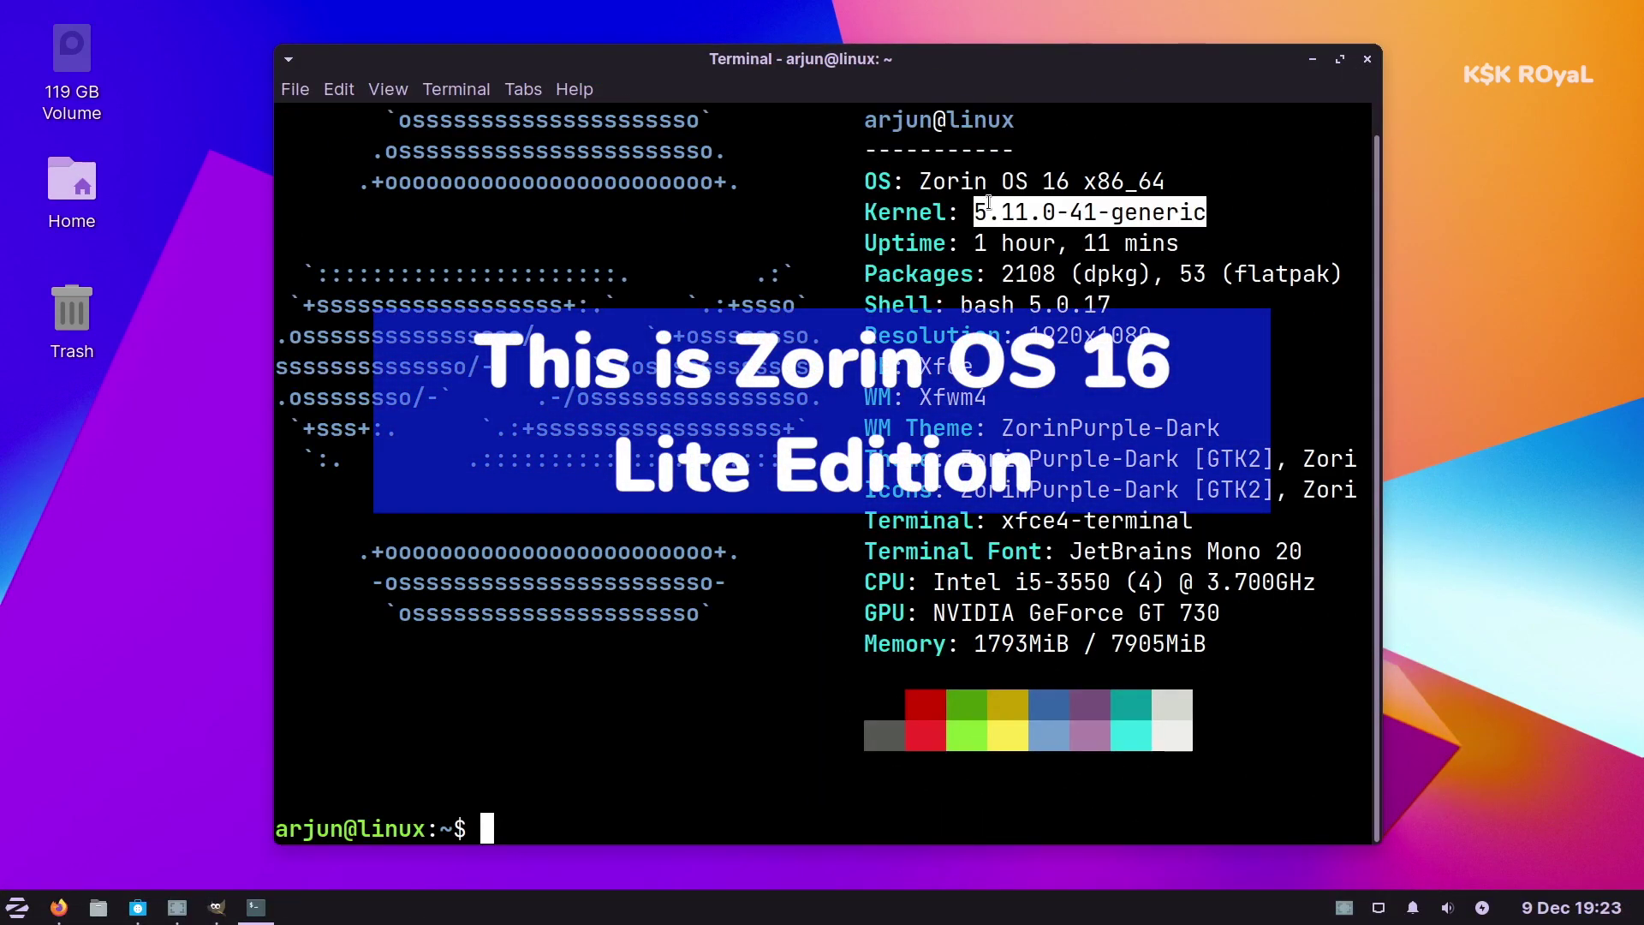
double_click(945, 367)
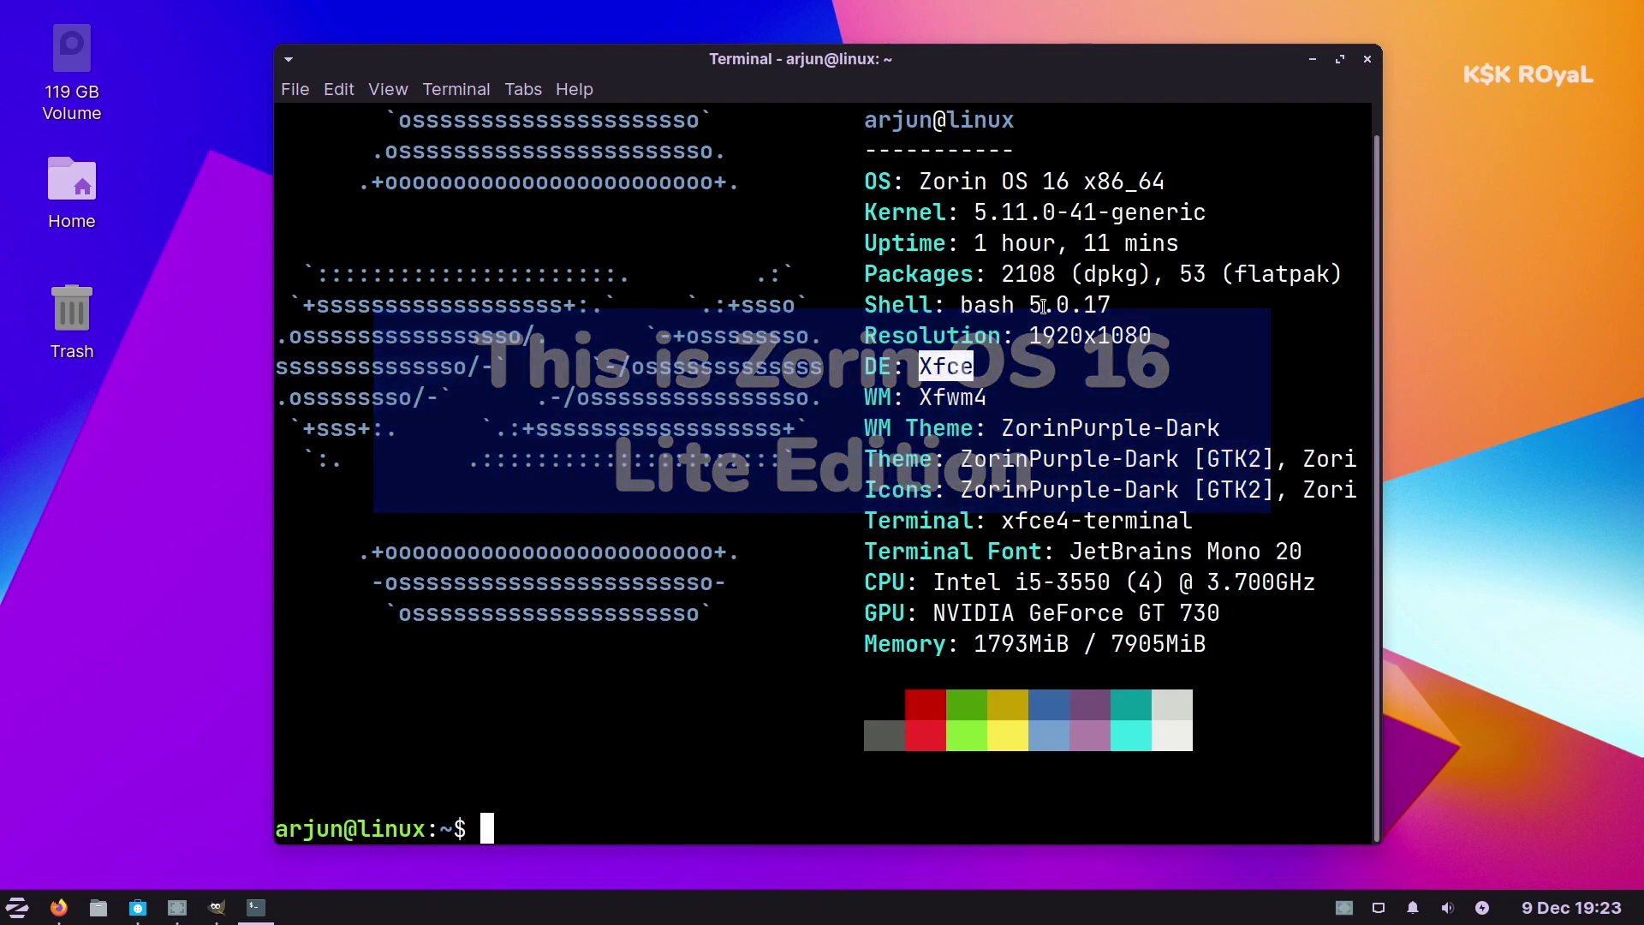
double_click(952, 396)
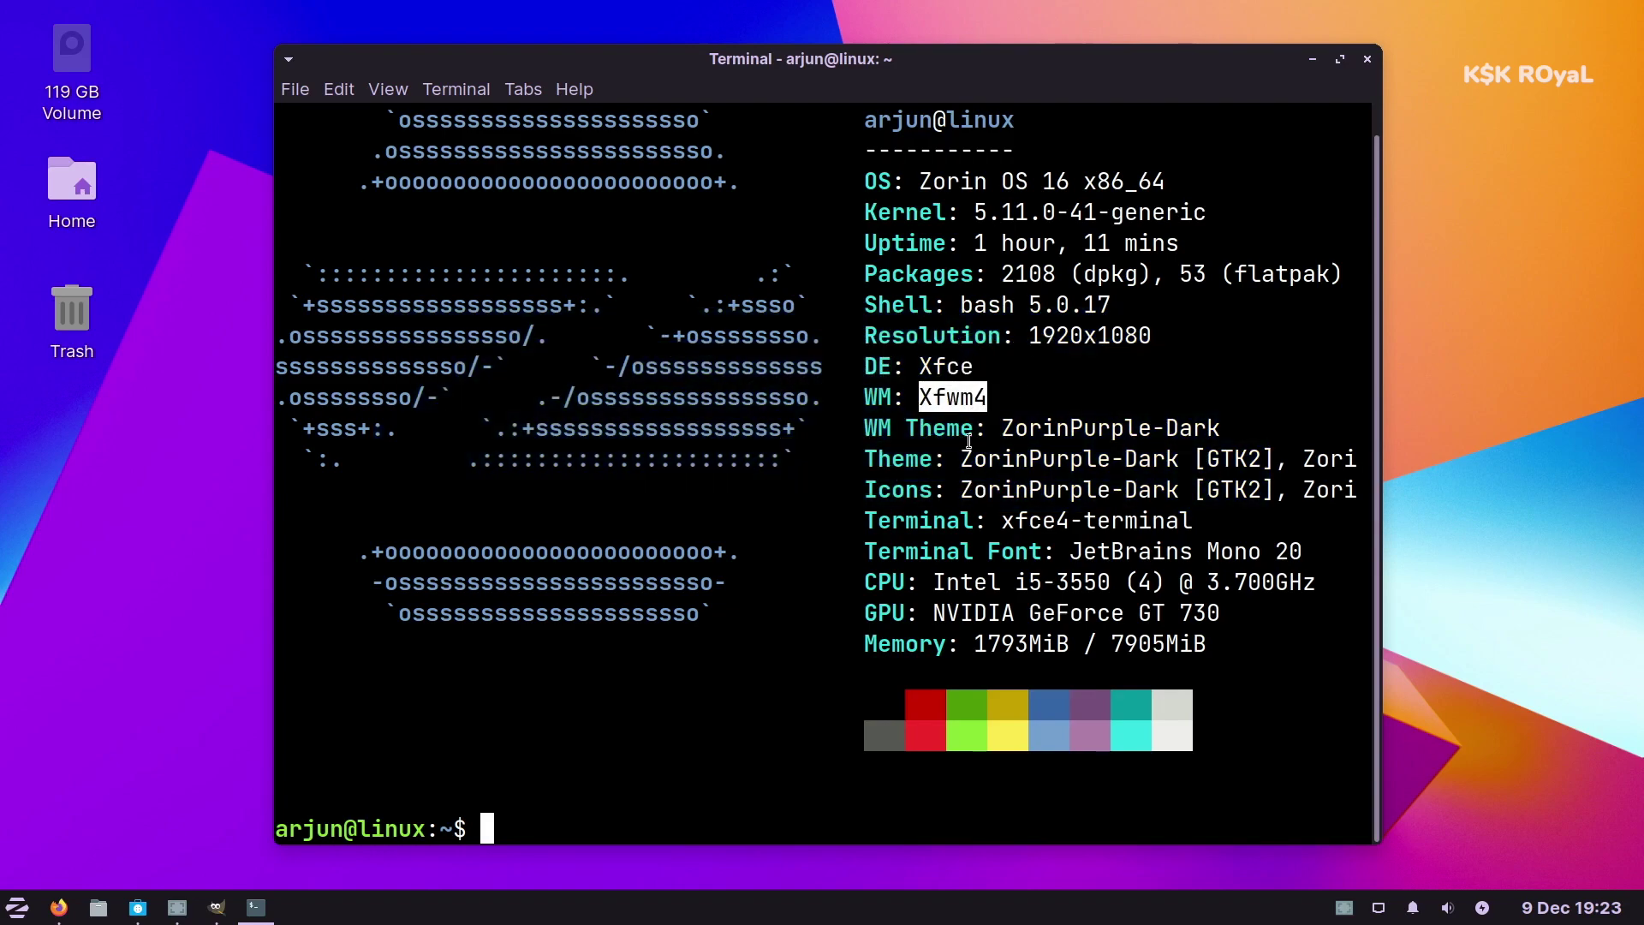
double_click(1110, 428)
triple_click(1033, 460)
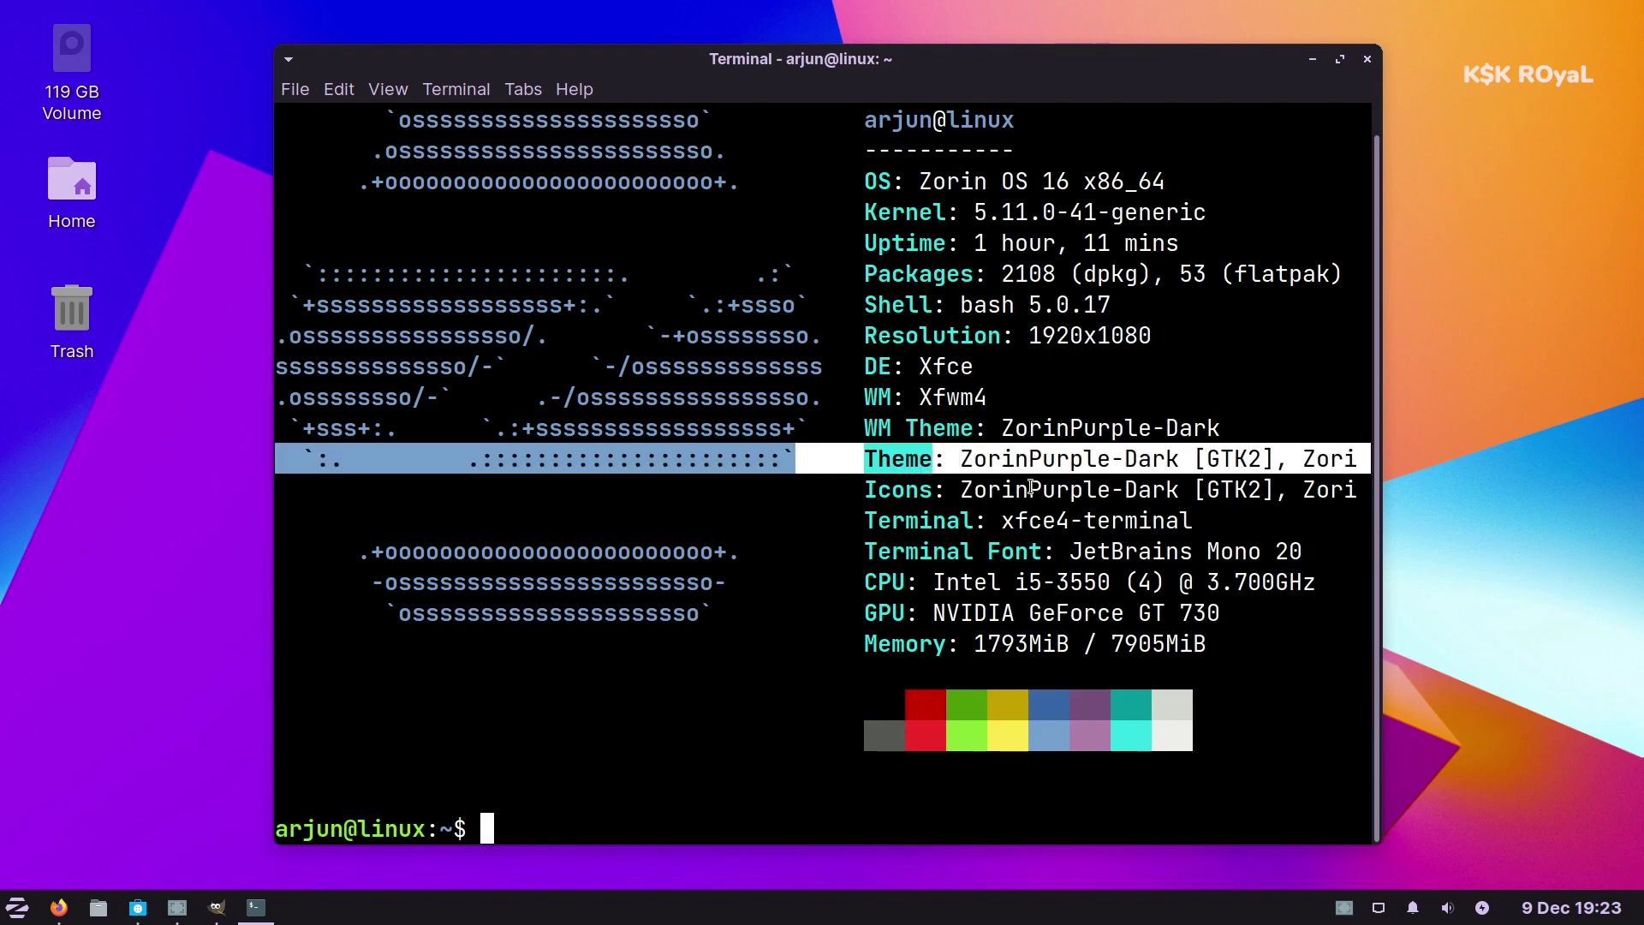
triple_click(1033, 489)
scroll(589, 809, up, 1)
scroll(645, 747, down, 1)
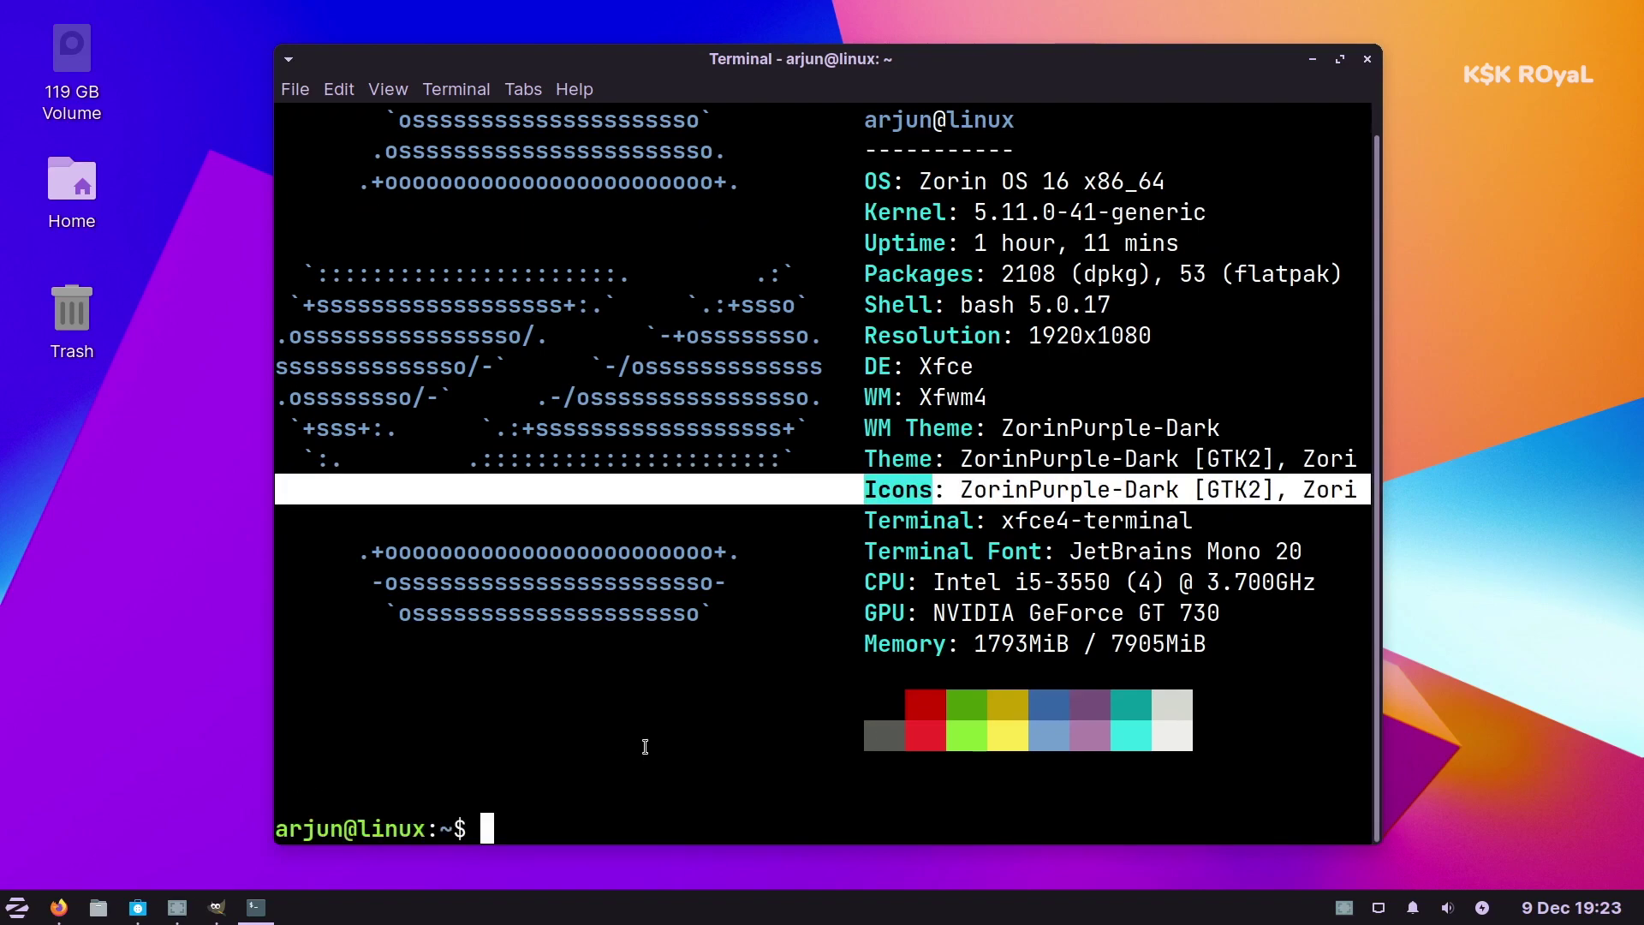
Step: Clear the terminal and run sudo htop, entering the account password
key(ctrl+l)
text(sudo htop)
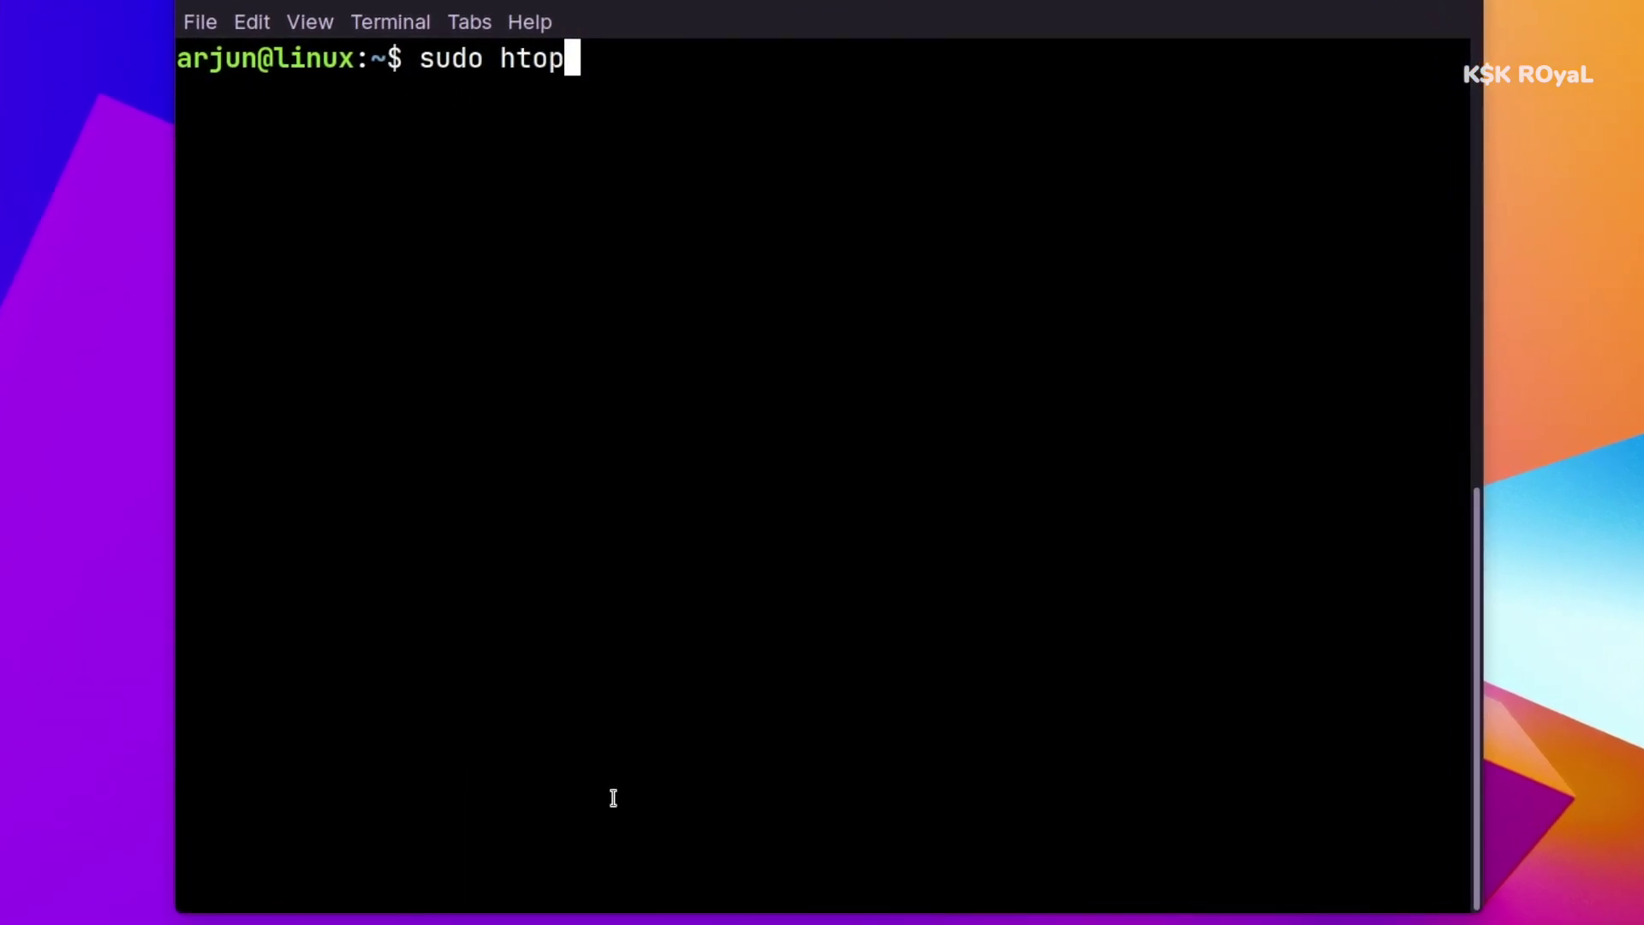
key(Return)
text(****)
key(Return)
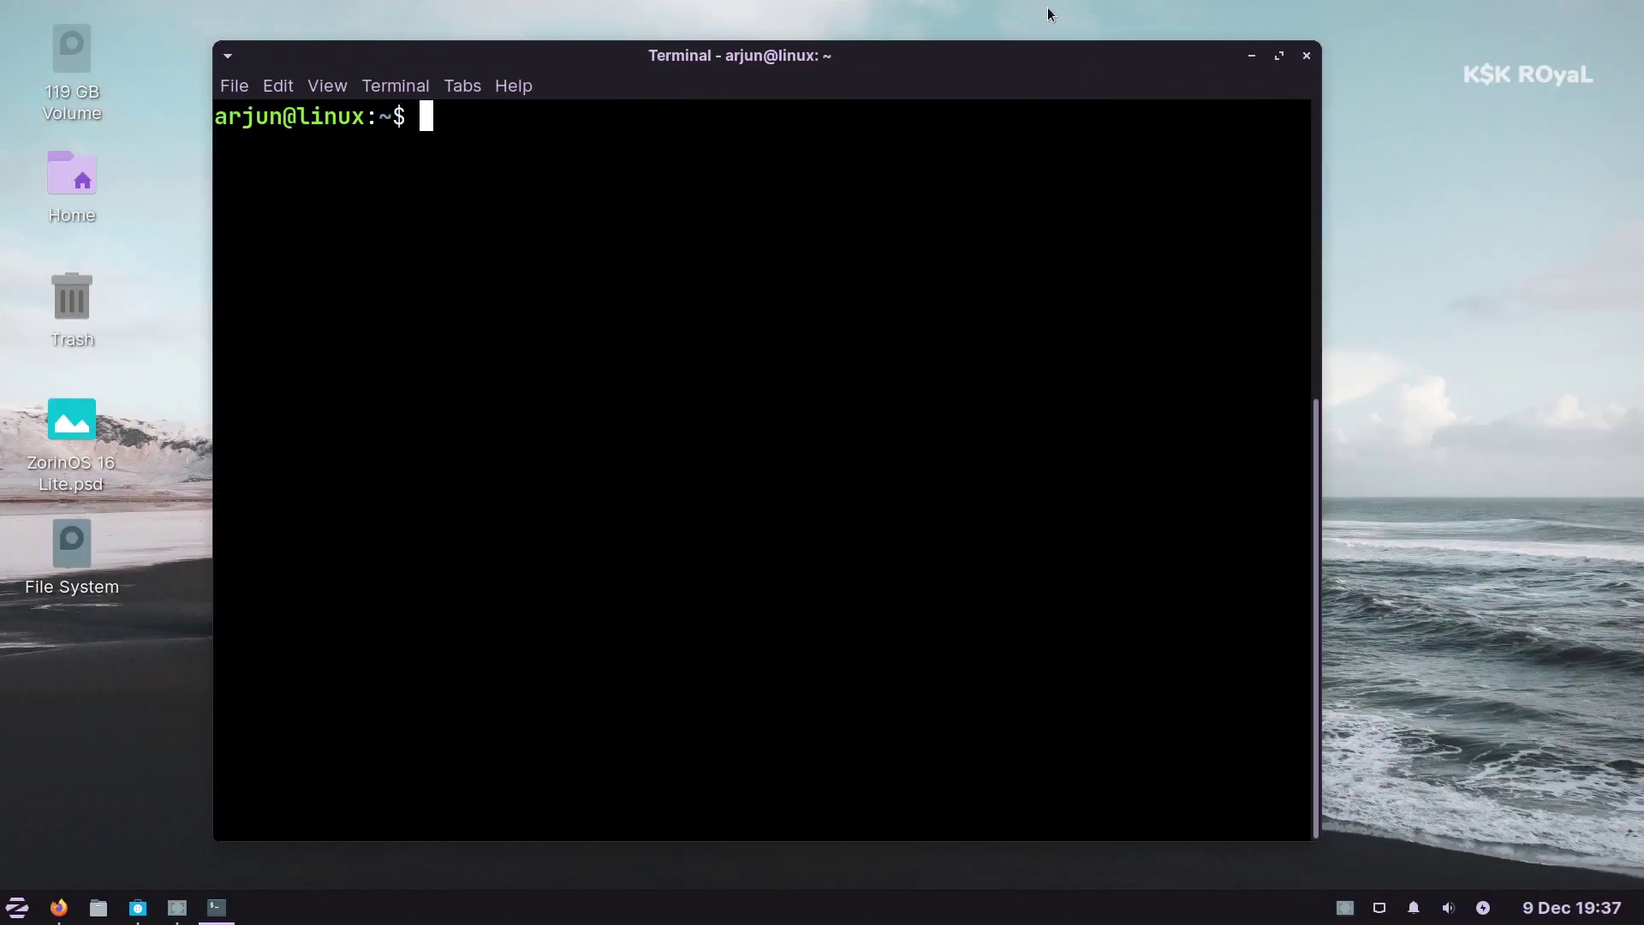
Step: In a Node session, log the string "This is Zorin OS lite Ediiton" to the console
text(console.log(""))
key(Left)
key(Left)
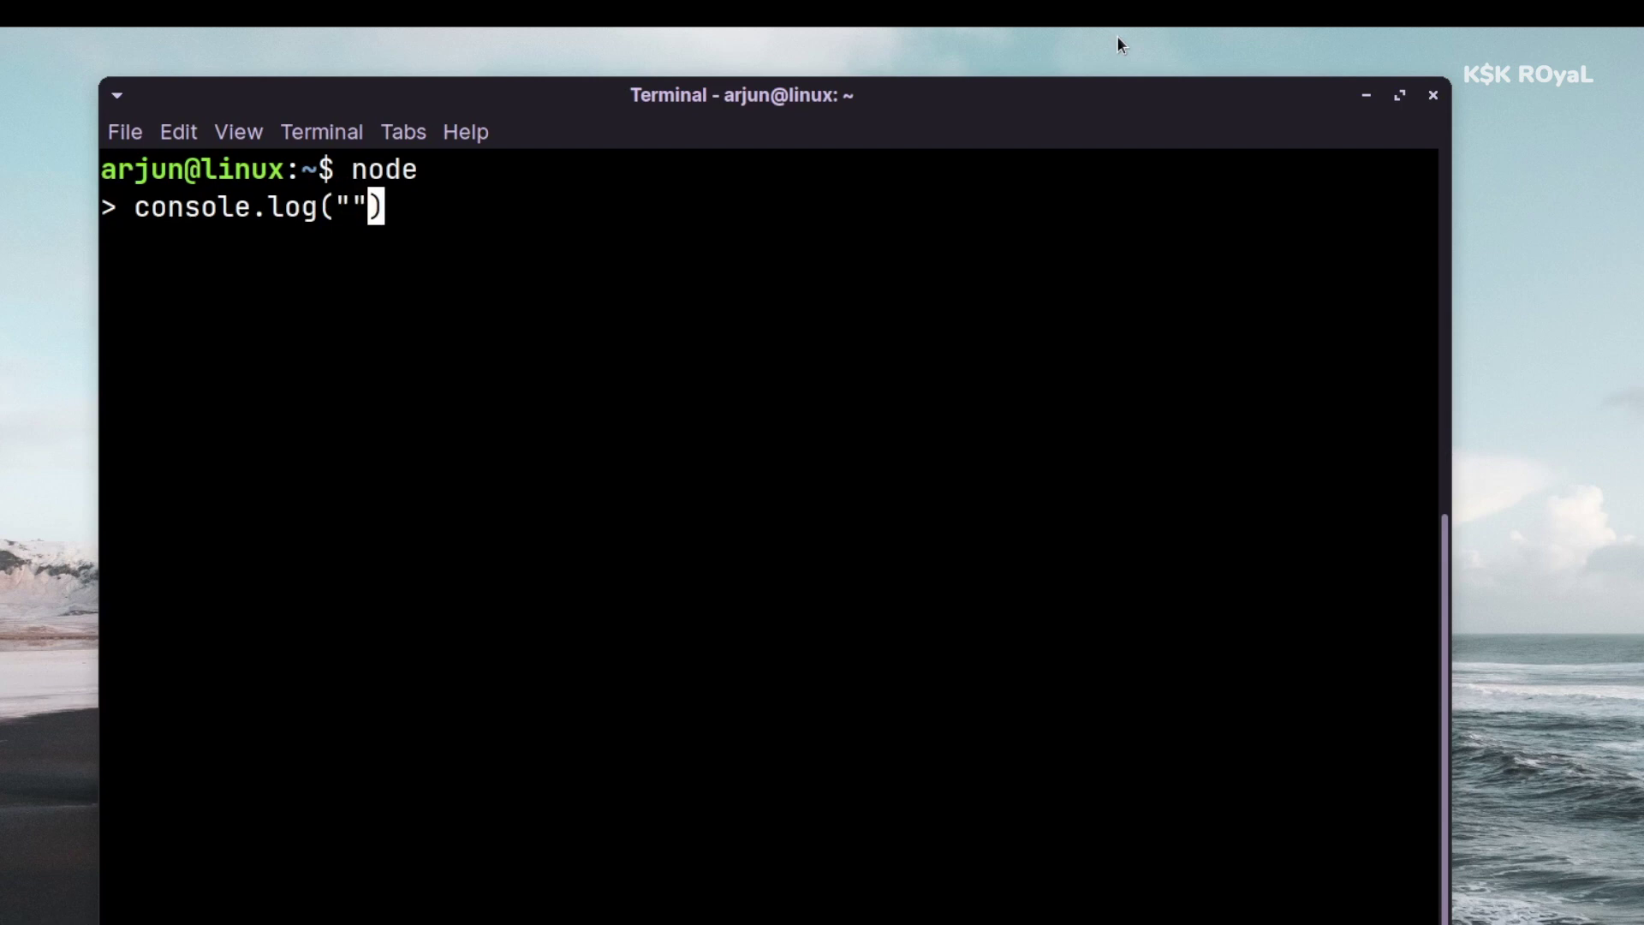
text(This is Zorin OS lit )
text(e Ediiton)
key(Return)
Step: Declare a variable named data with the string value "zorinOs"
text(var data = "")
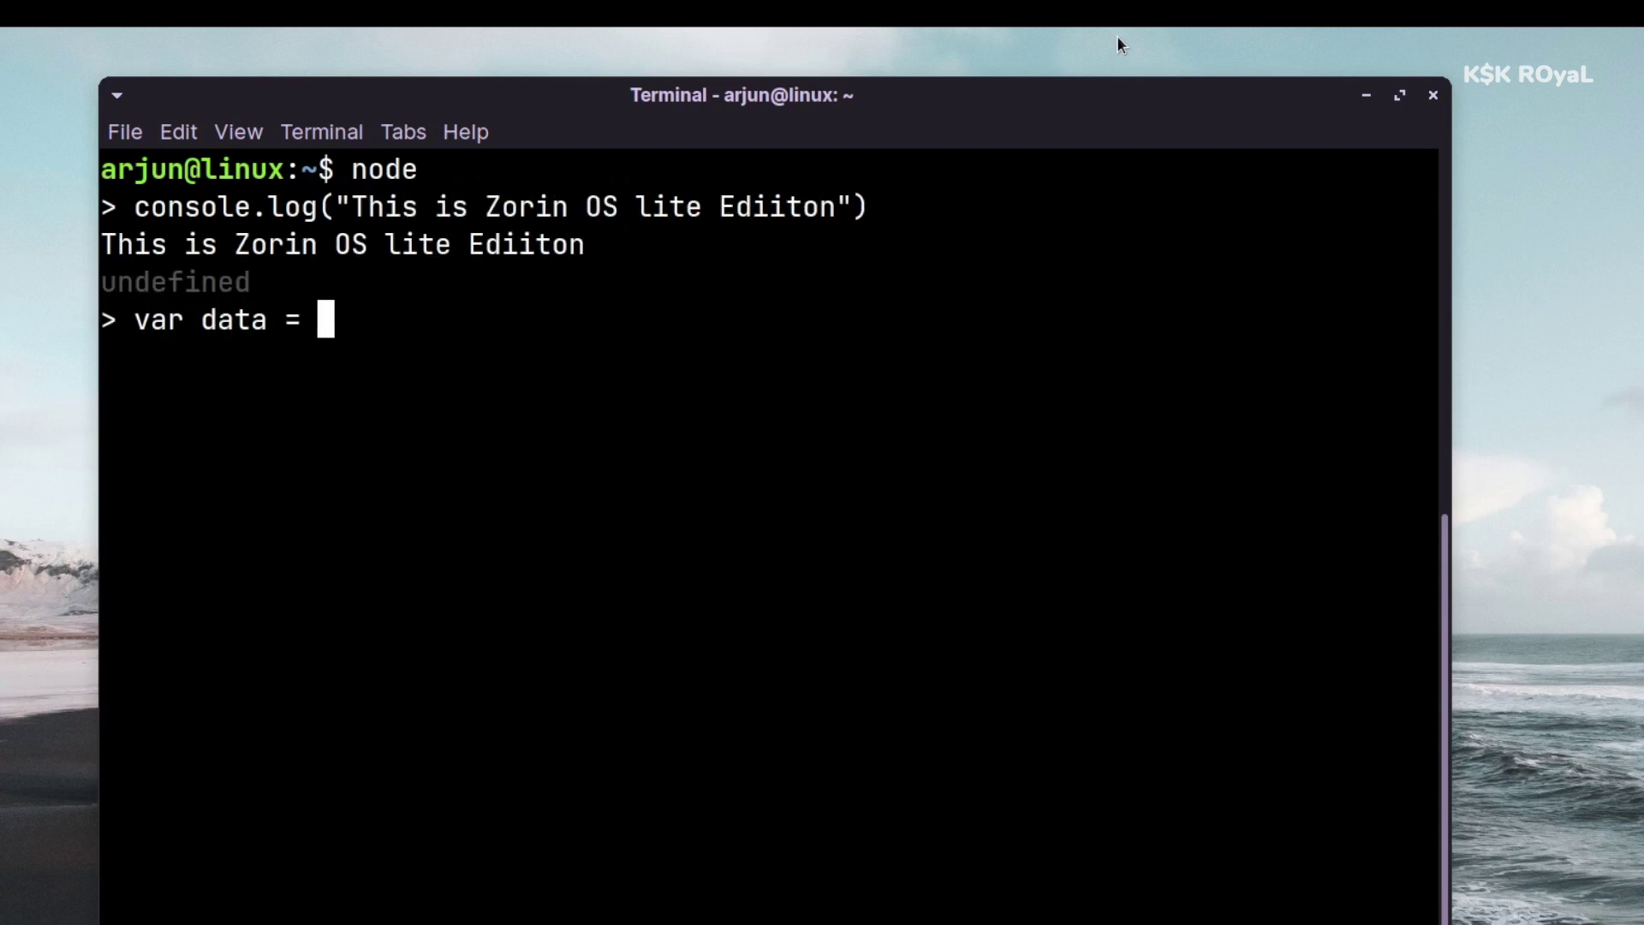
key(Left)
text(zorinOs)
key(Return)
Step: Log the type of the data variable with console.log(typeof data);
text(console.log())
key(Left)
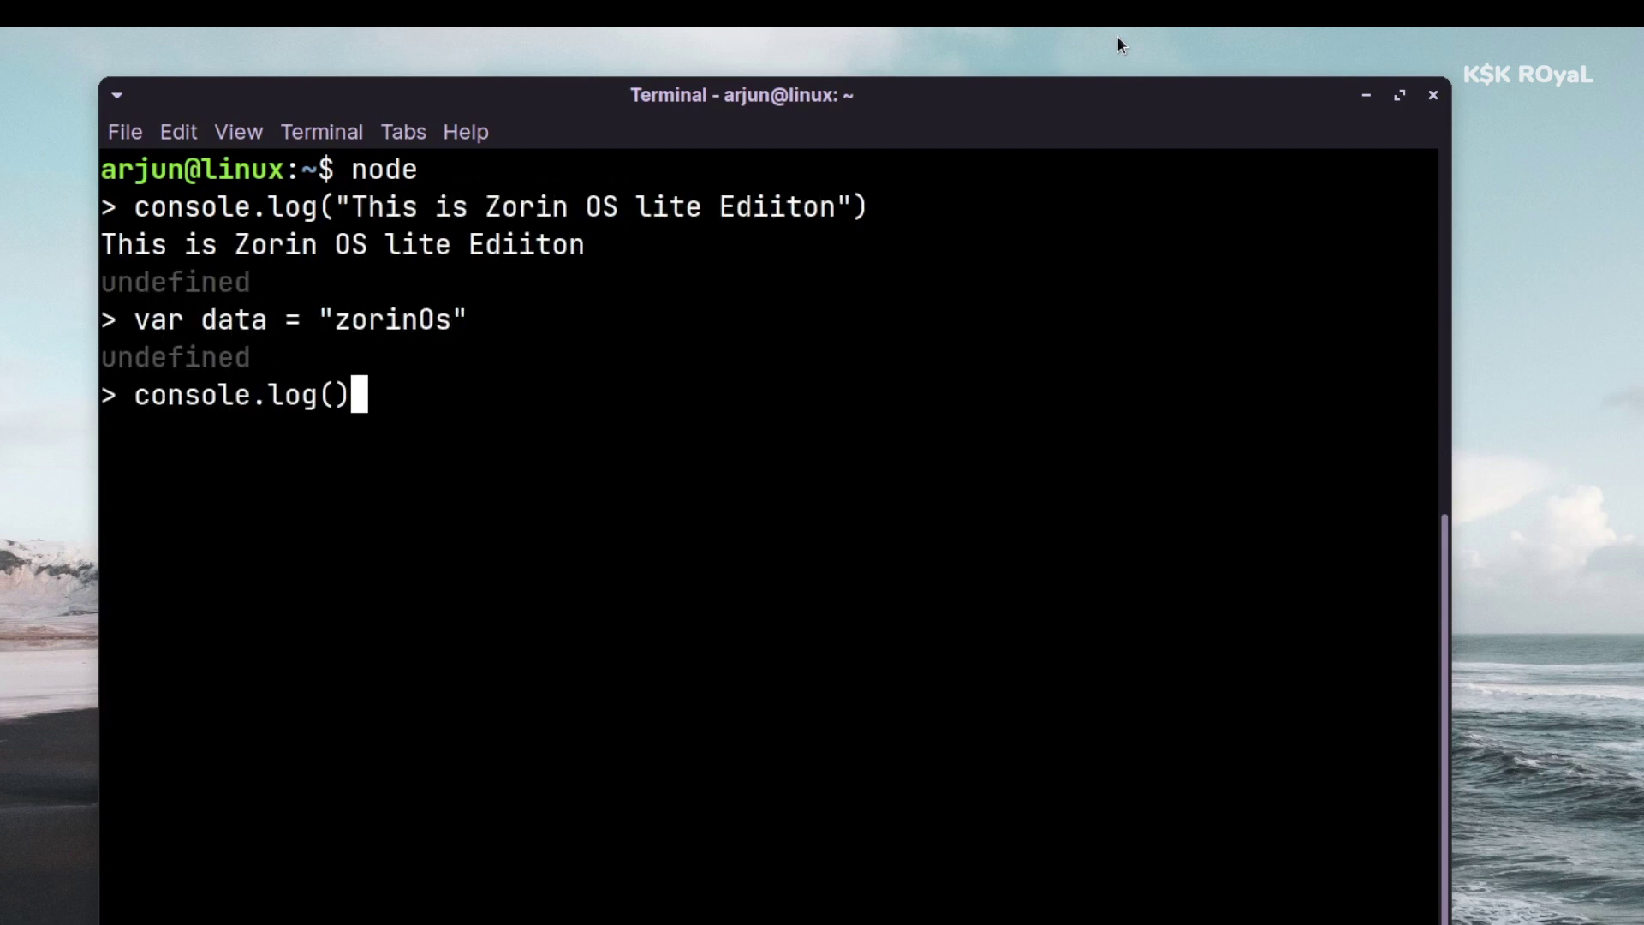
text(typeof data)
key(Right)
text(;)
key(Return)
Step: Begin declaring a variable objects as an object literal with name "Zorin" and version "16"
text(var sine)
key(BackSpace)
key(BackSpace)
key(BackSpace)
key(BackSpace)
text(objects = {)
key(Return)
text(name: "Zorin")
key(Left)
text(Zorin)
key(Left)
key(Right)
key(Right)
text(,)
key(Return)
text(version: "16",)
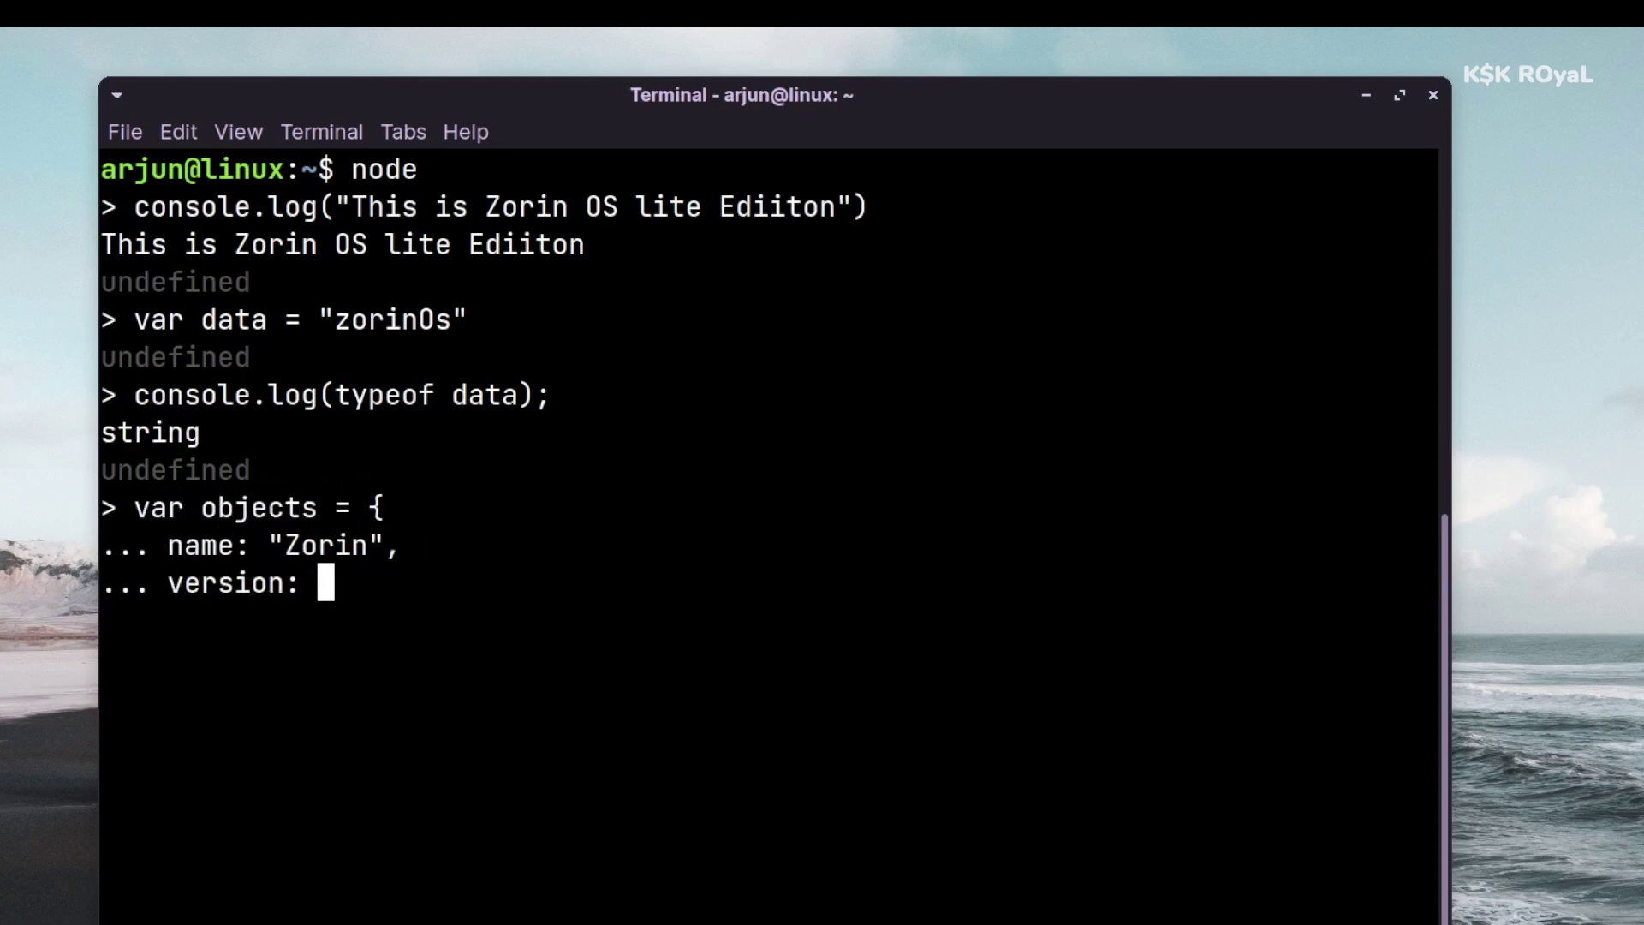
key(Return)
Step: Add the properties xfce "4.16" and base "Ubuntu" to the object literal and close it
text(xfc)
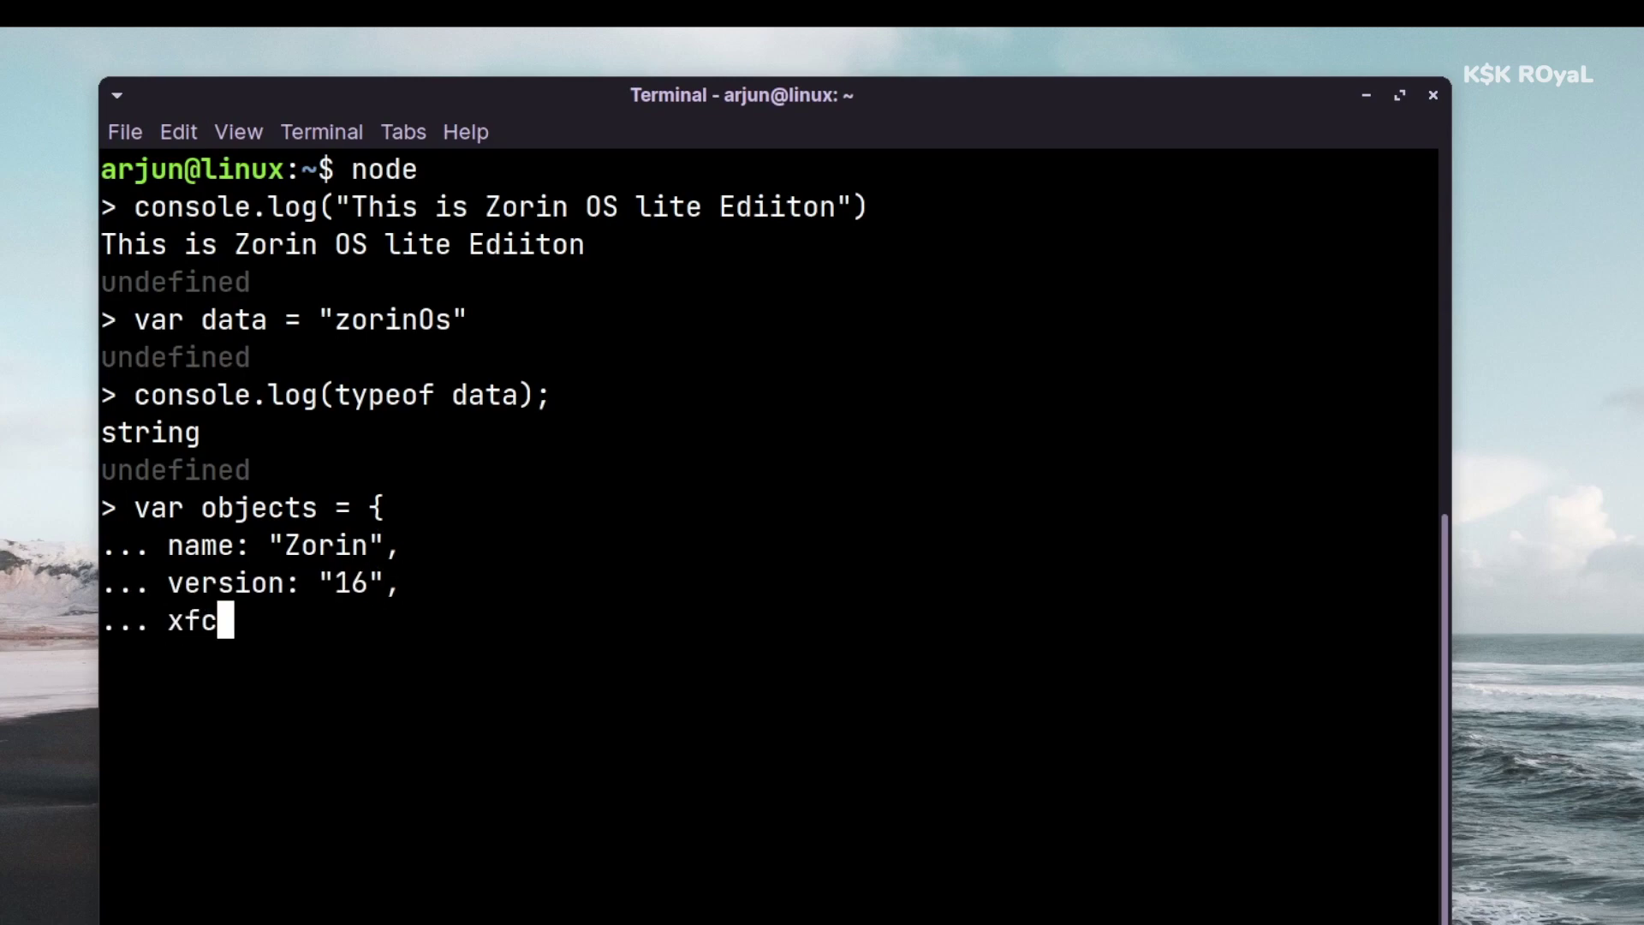
text(e: "4.16")
key(Left)
text(4.16)
key(Right)
key(comma)
key(Return)
text(base: "")
key(Left)
text(Ubu)
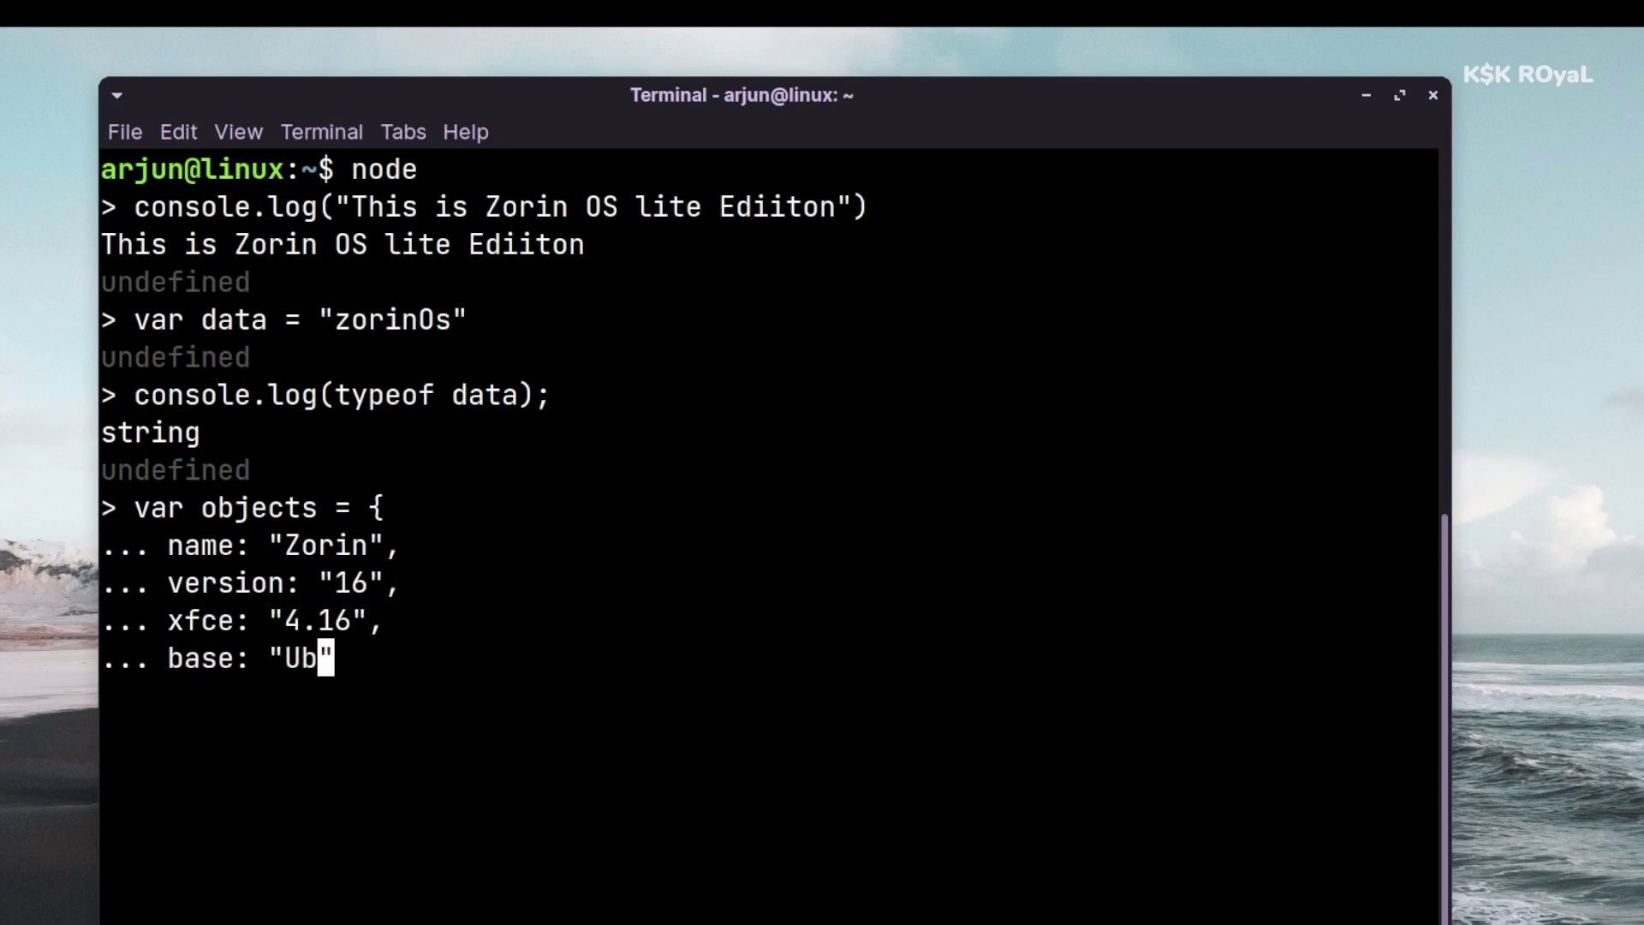
text(ntu)
key(Return)
text(})
key(Return)
Step: Log the objects variable to the console
text(console.log())
key(Left)
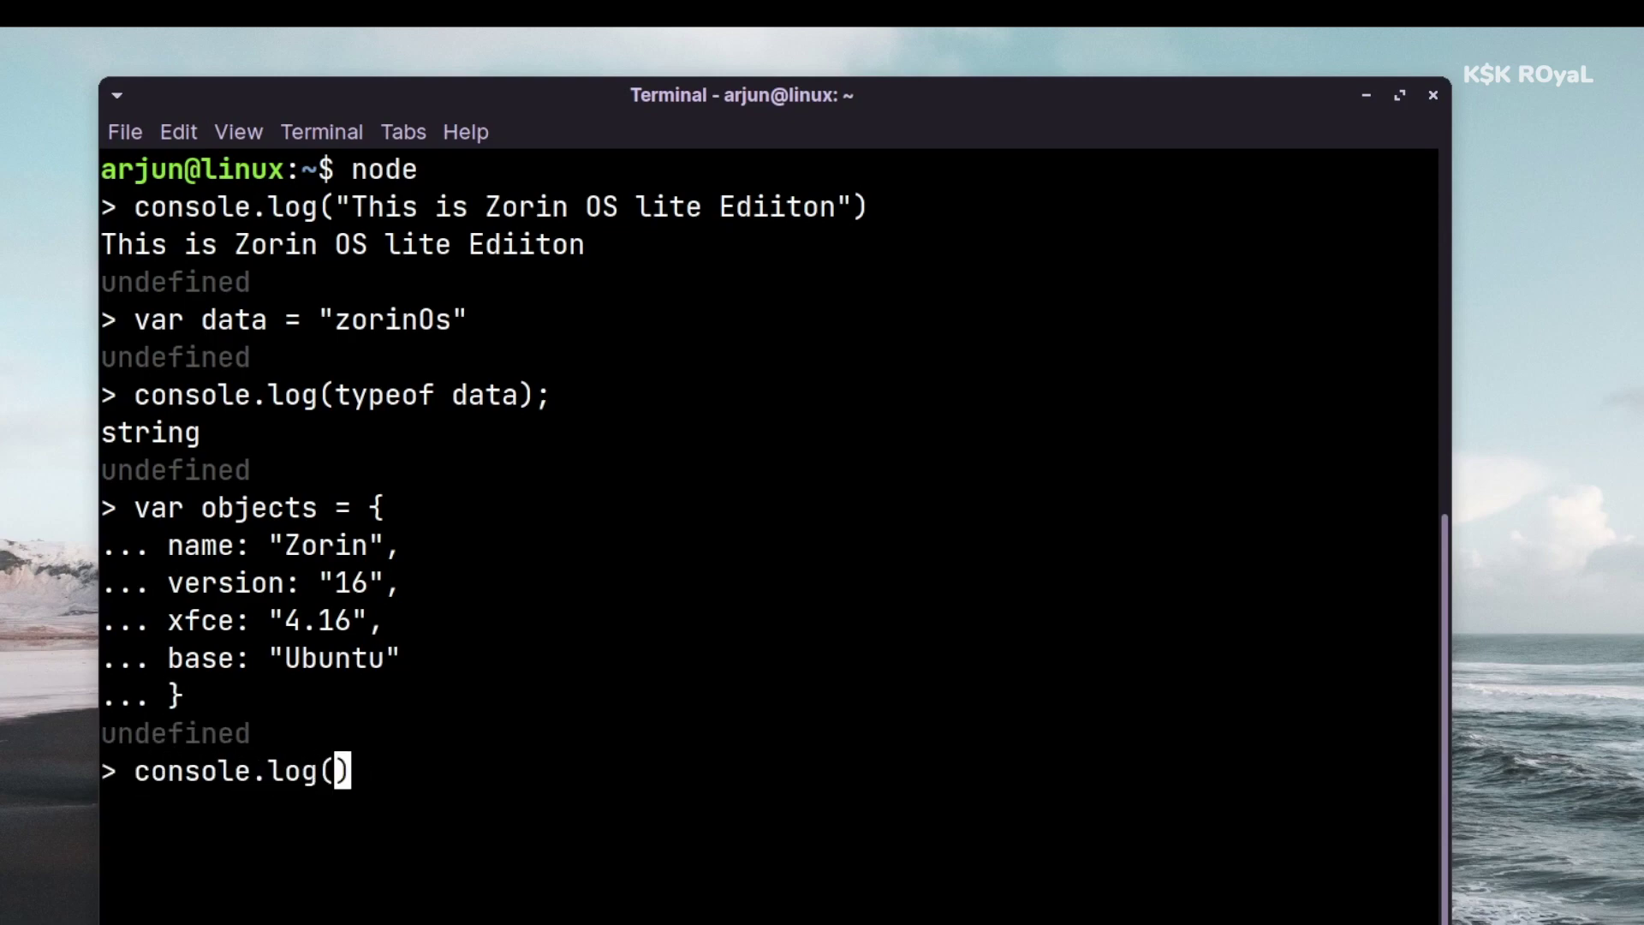
text(obh)
key(BackSpace)
text(jects)
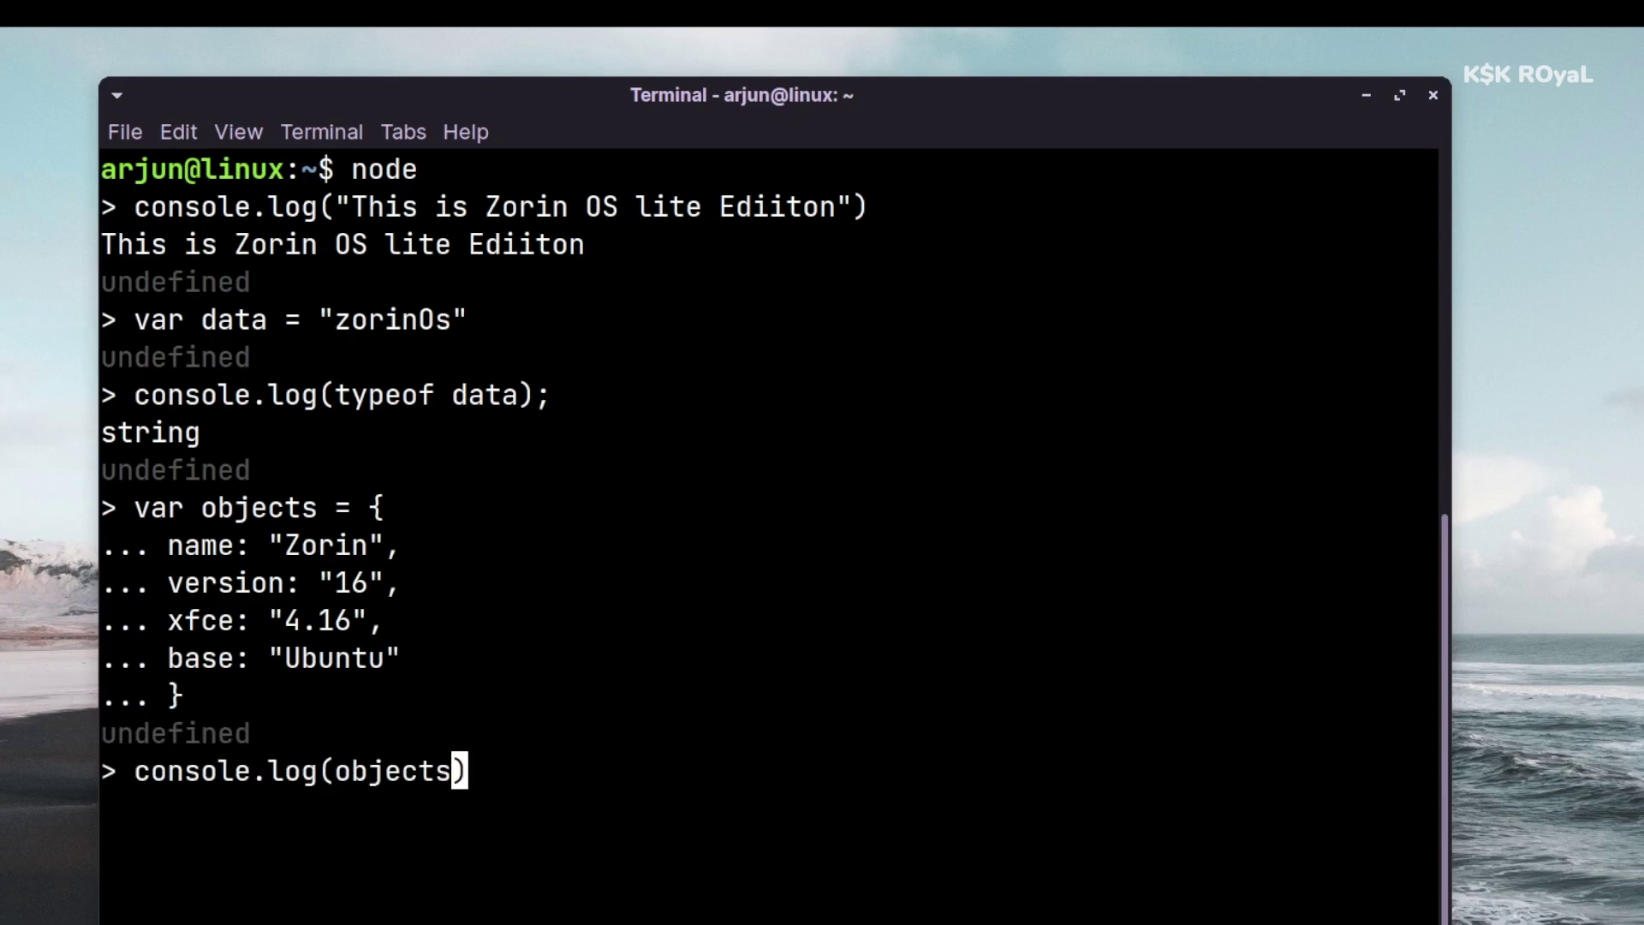
key(Return)
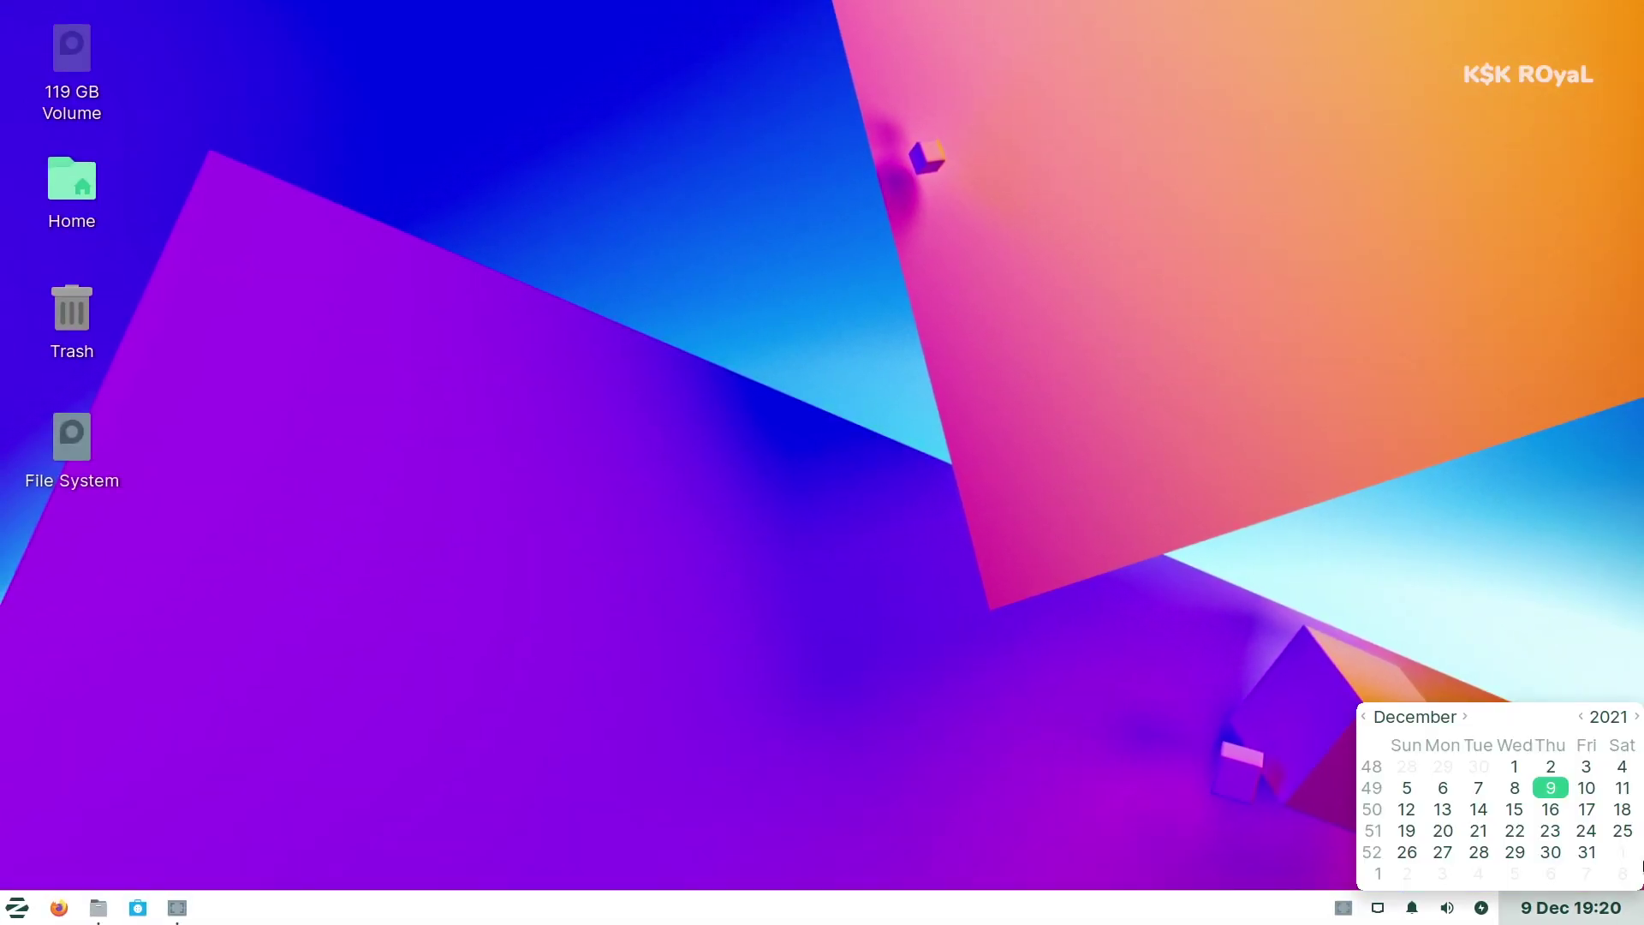
Step: Check the volume slider and media player controls in the system tray, then dismiss them
click(1447, 908)
click(1447, 908)
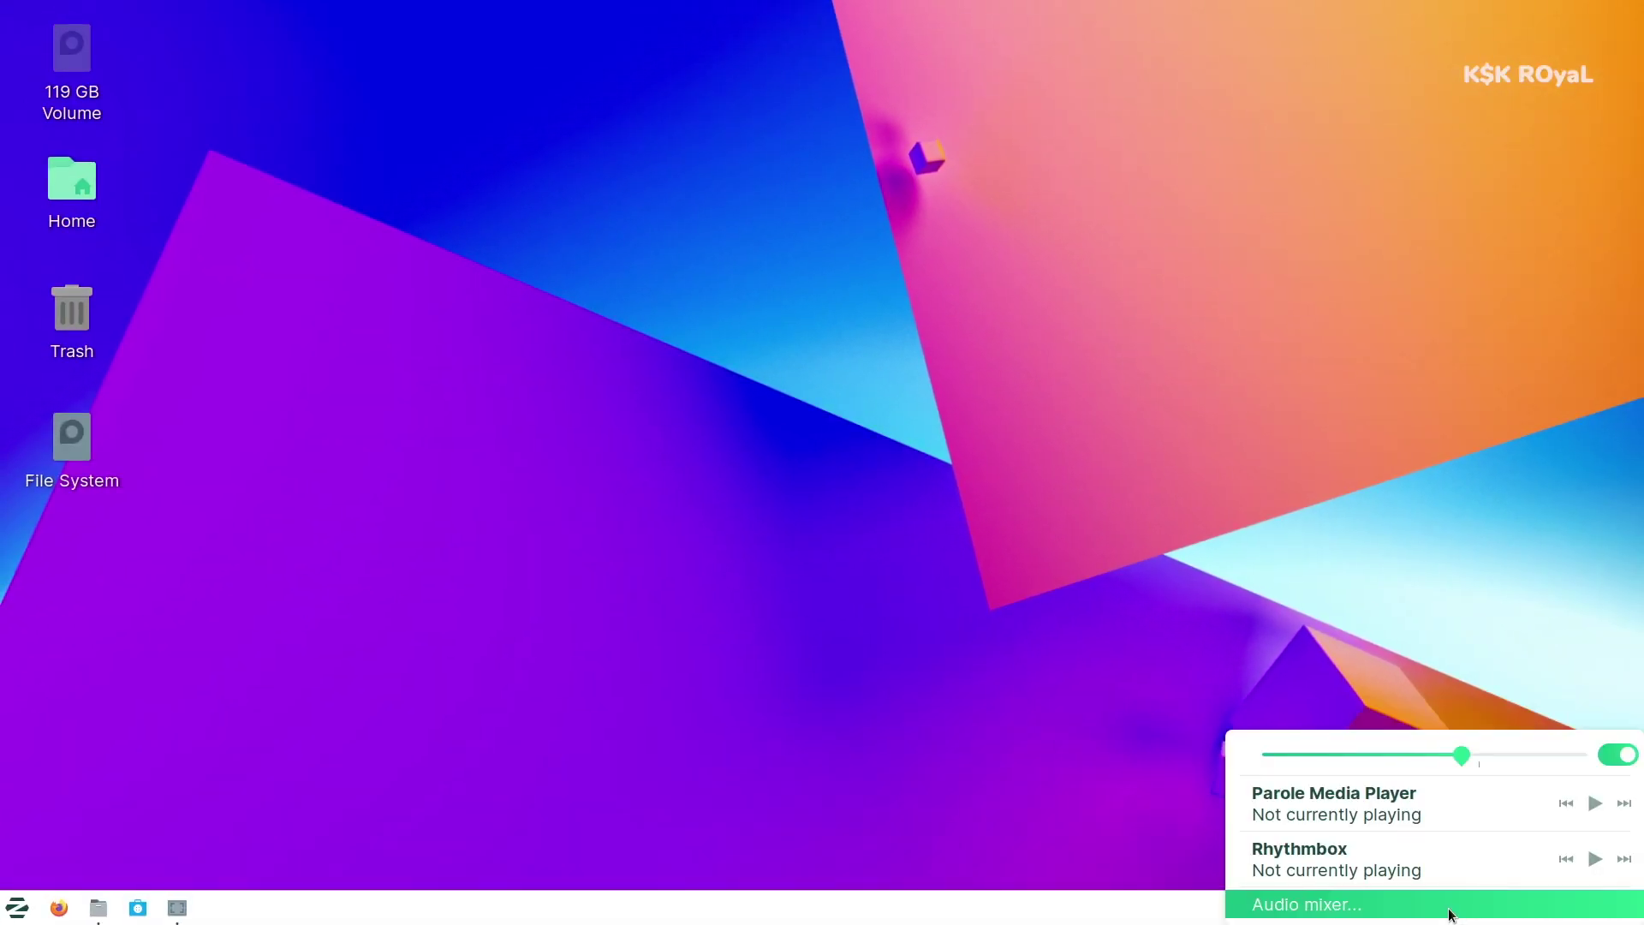
click(1071, 370)
Step: Browse the list of applications in the Settings category of the start menu, then dismiss it
click(13, 913)
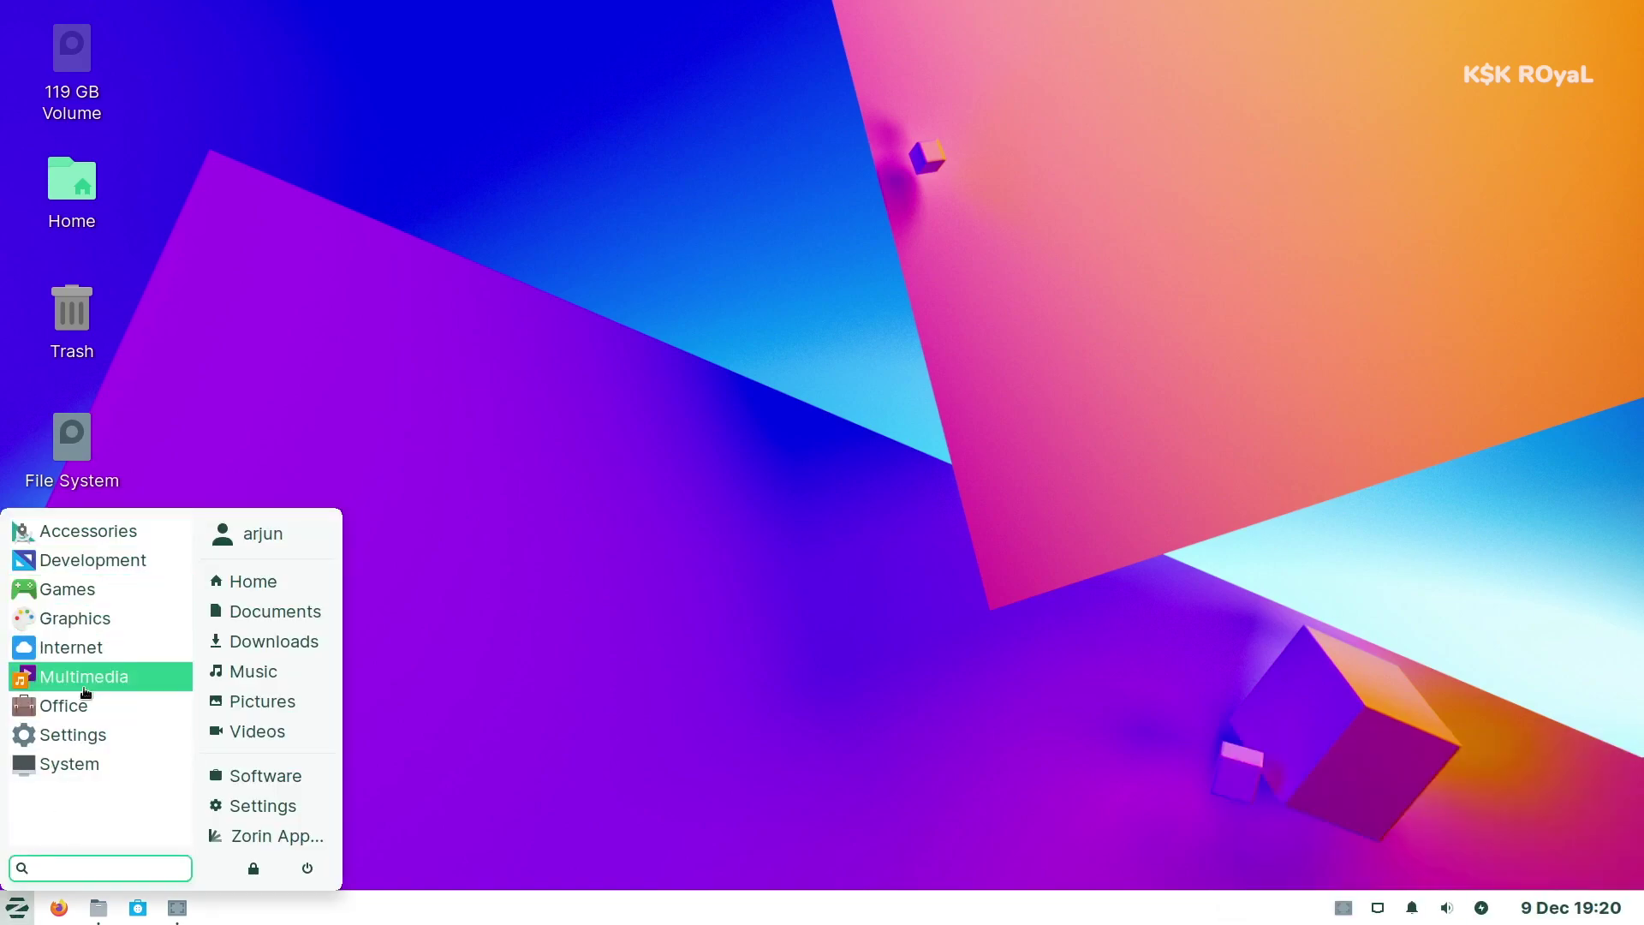
click(121, 763)
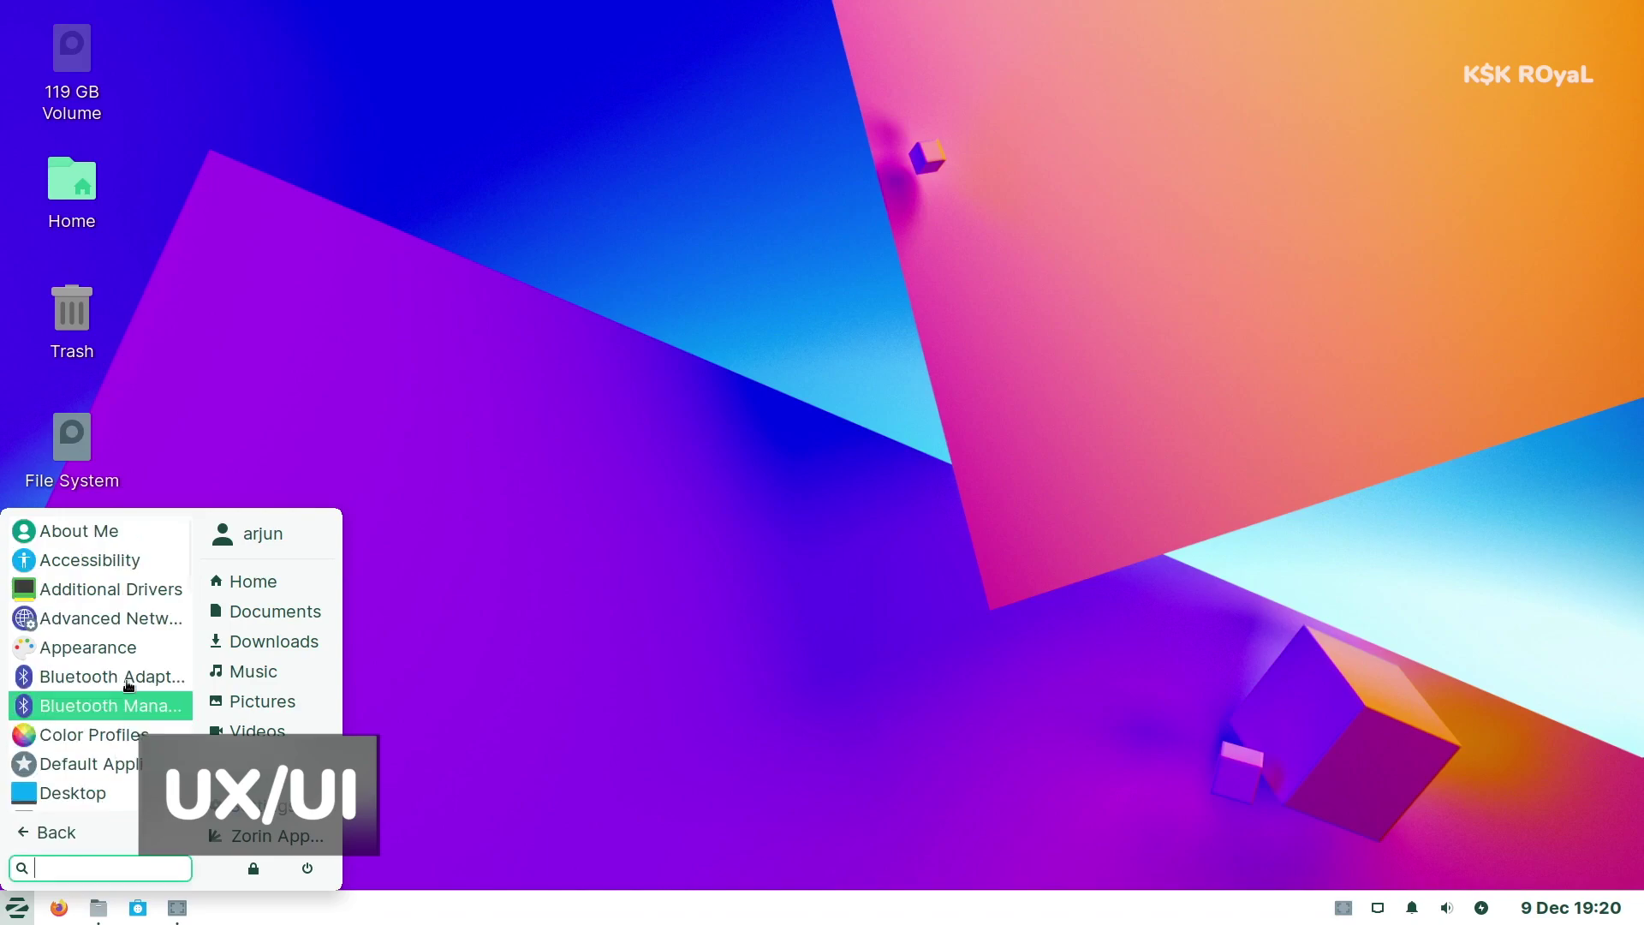
scroll(102, 583, down, 3)
scroll(106, 702, down, 7)
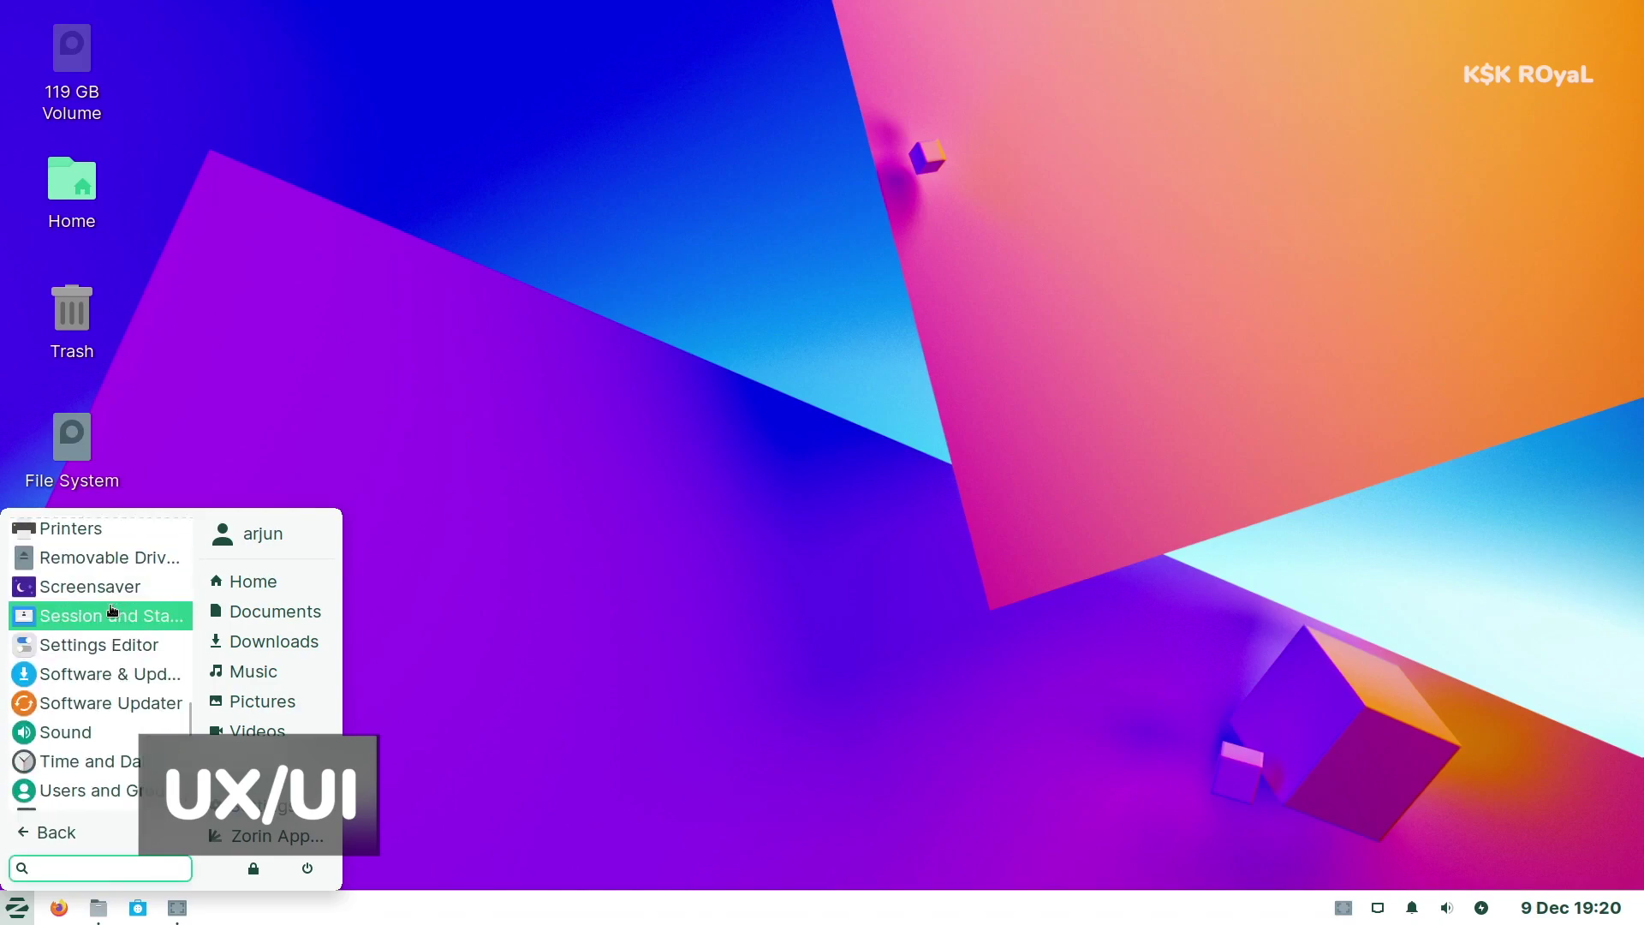
scroll(110, 675, up, 4)
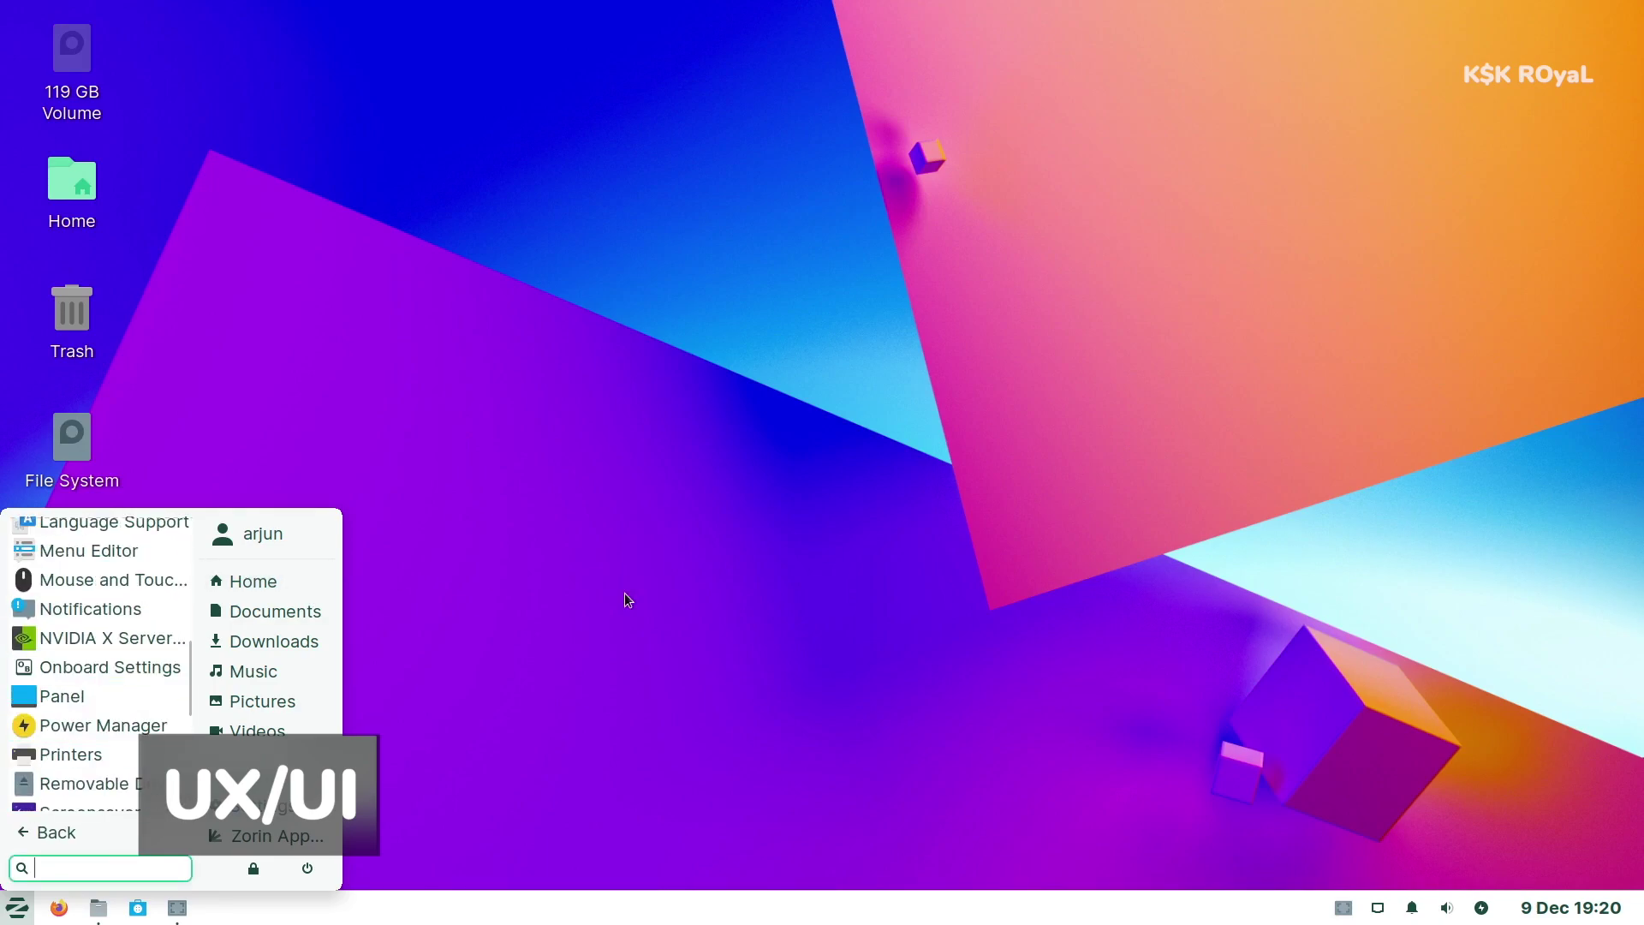
click(737, 572)
Step: Look through the Desktop, home and Computer locations in the file manager, then minimize it
click(99, 908)
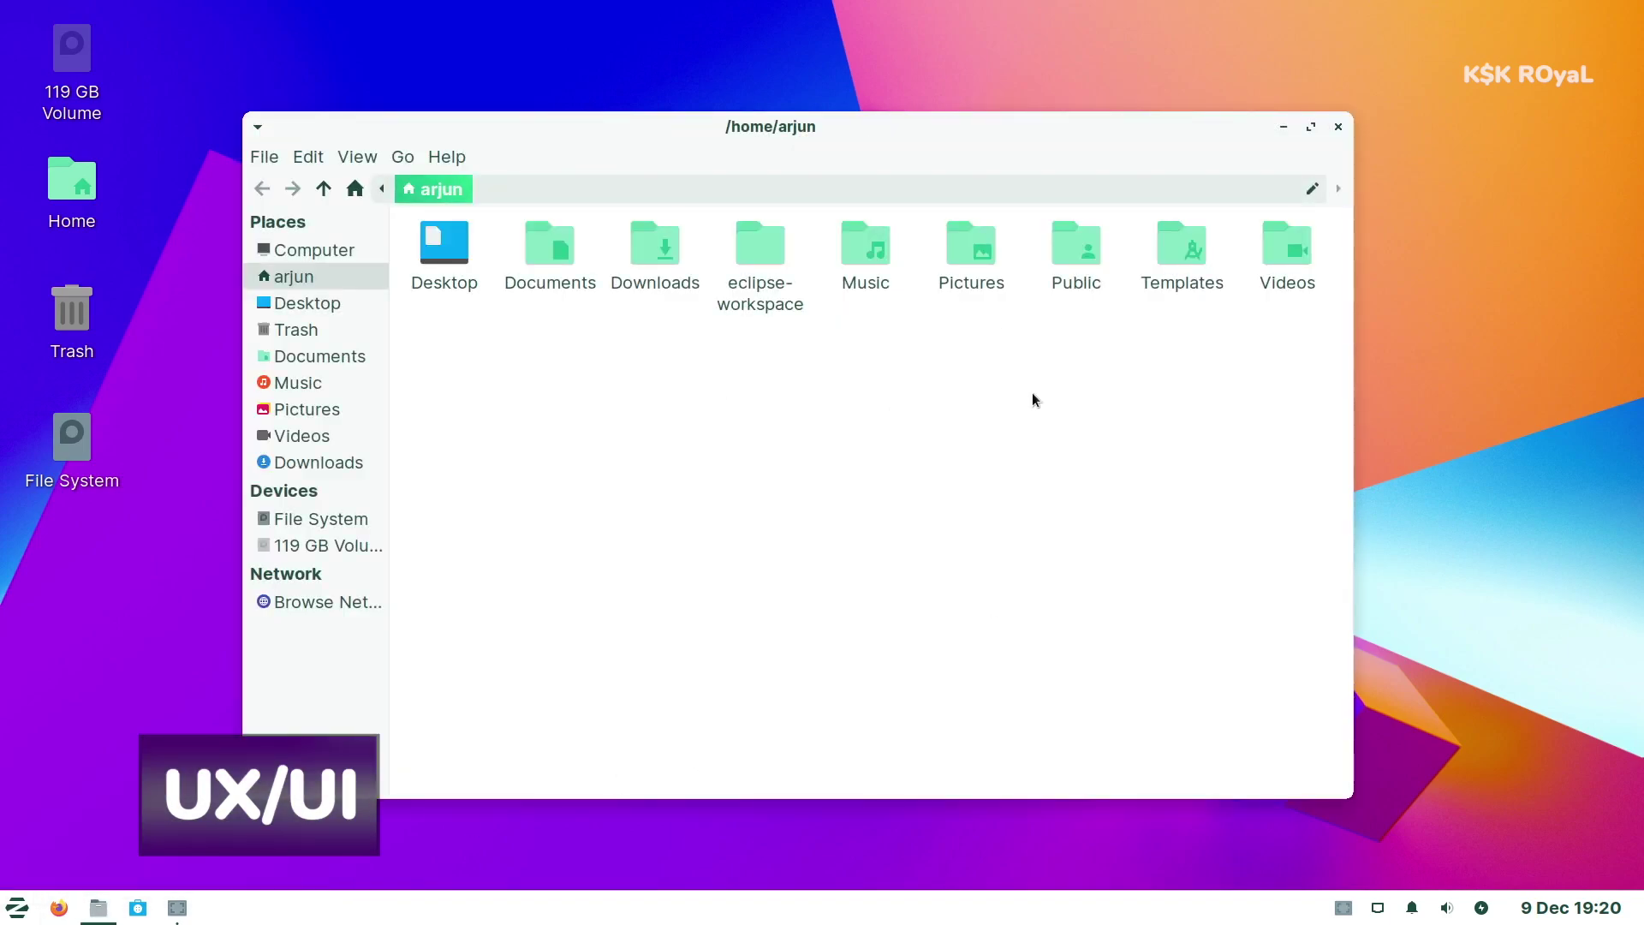
drag(1295, 325, 737, 584)
click(327, 306)
click(316, 275)
click(319, 257)
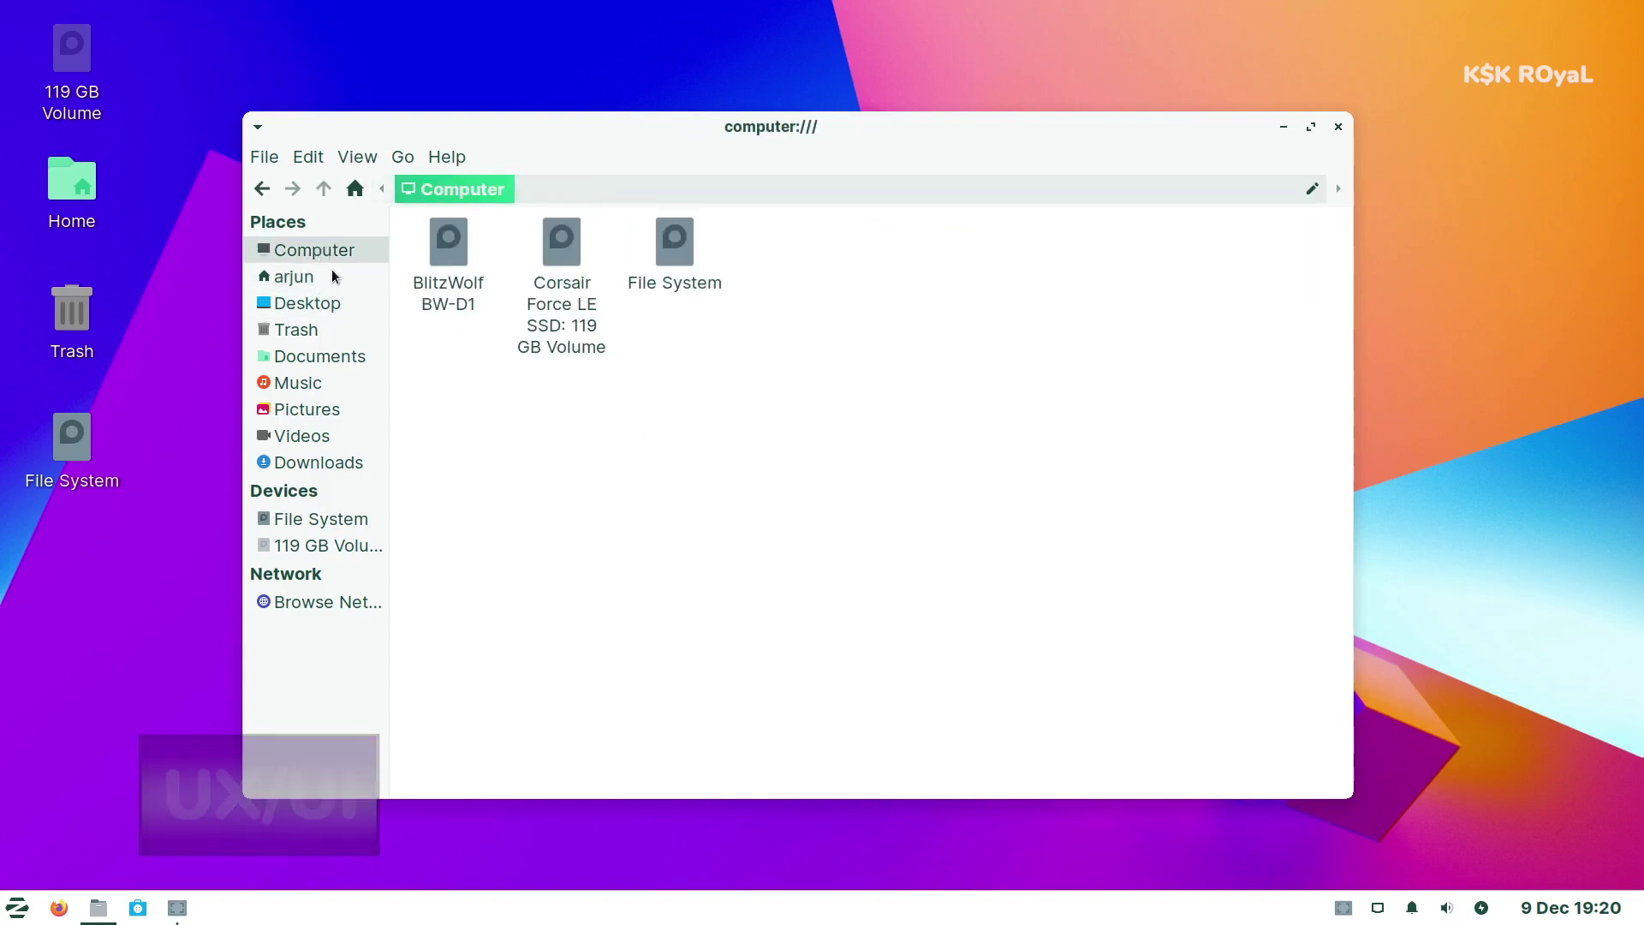
click(334, 278)
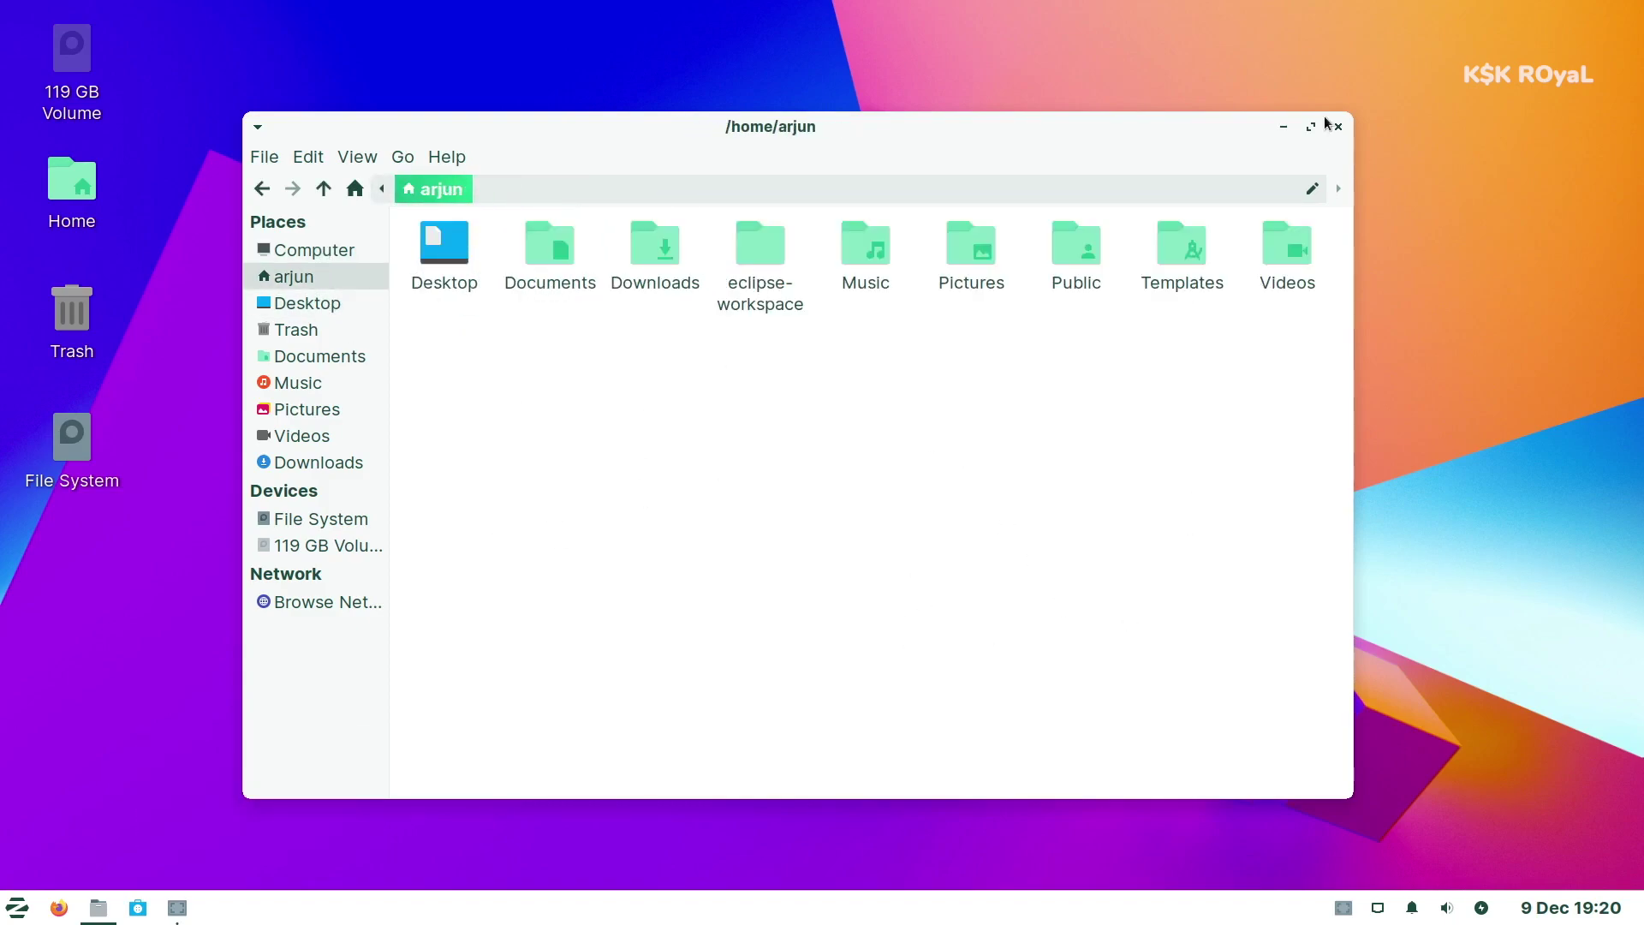
click(1284, 128)
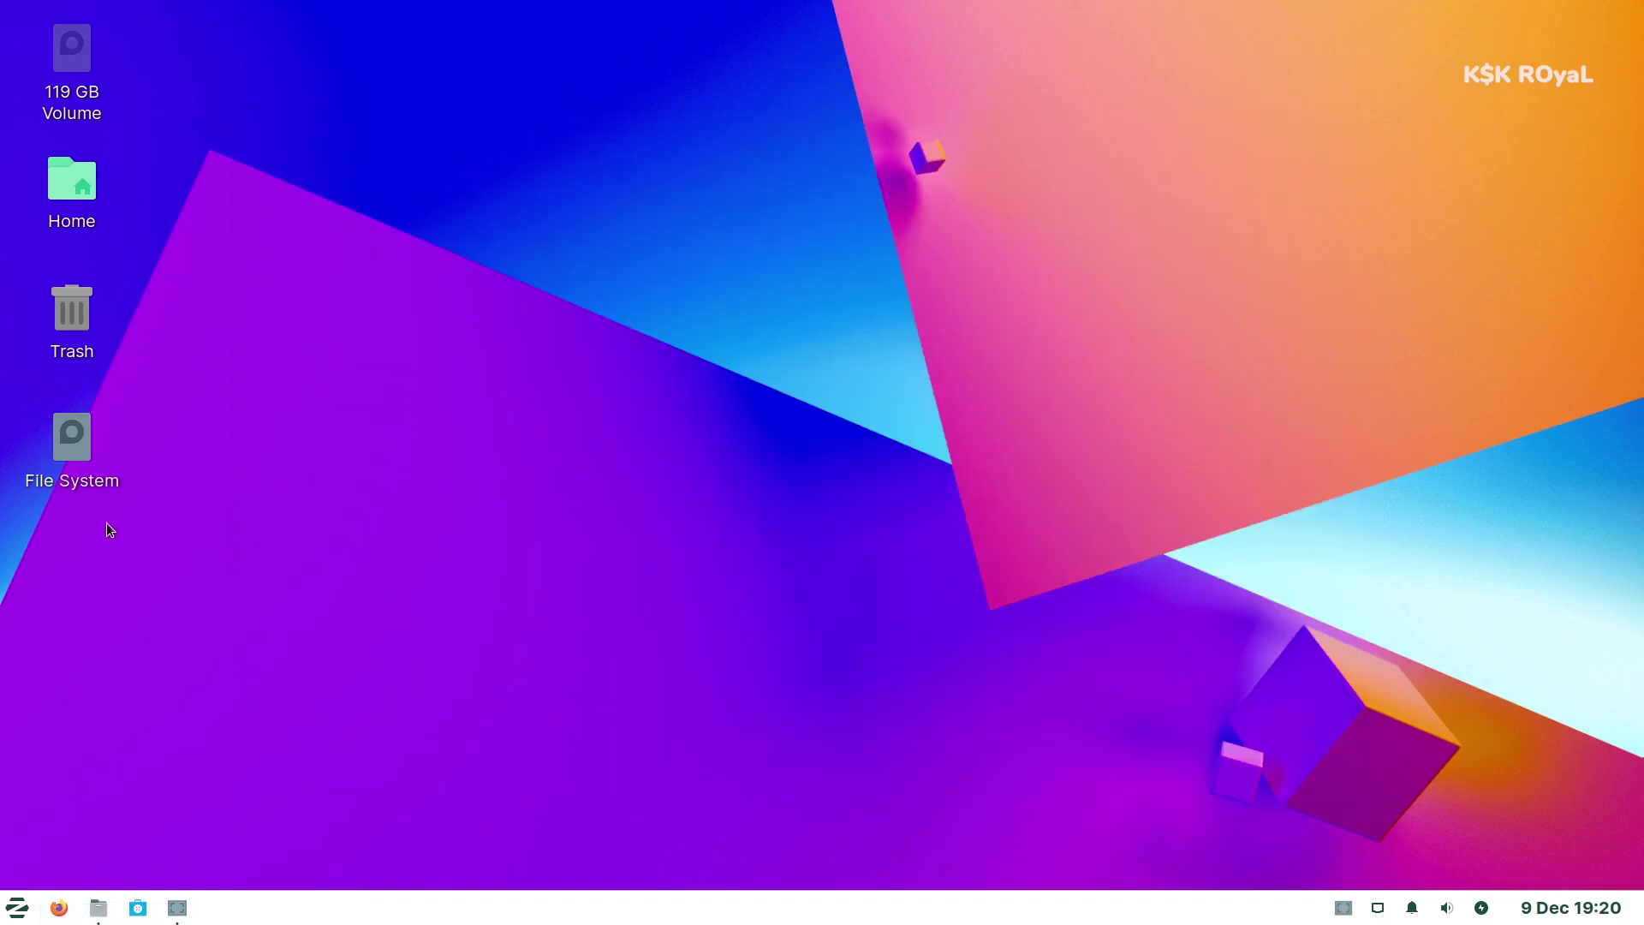
Step: Open the Settings manager and examine its Personal, Hardware and System categories
double_click(90, 287)
click(1099, 14)
click(17, 907)
click(857, 692)
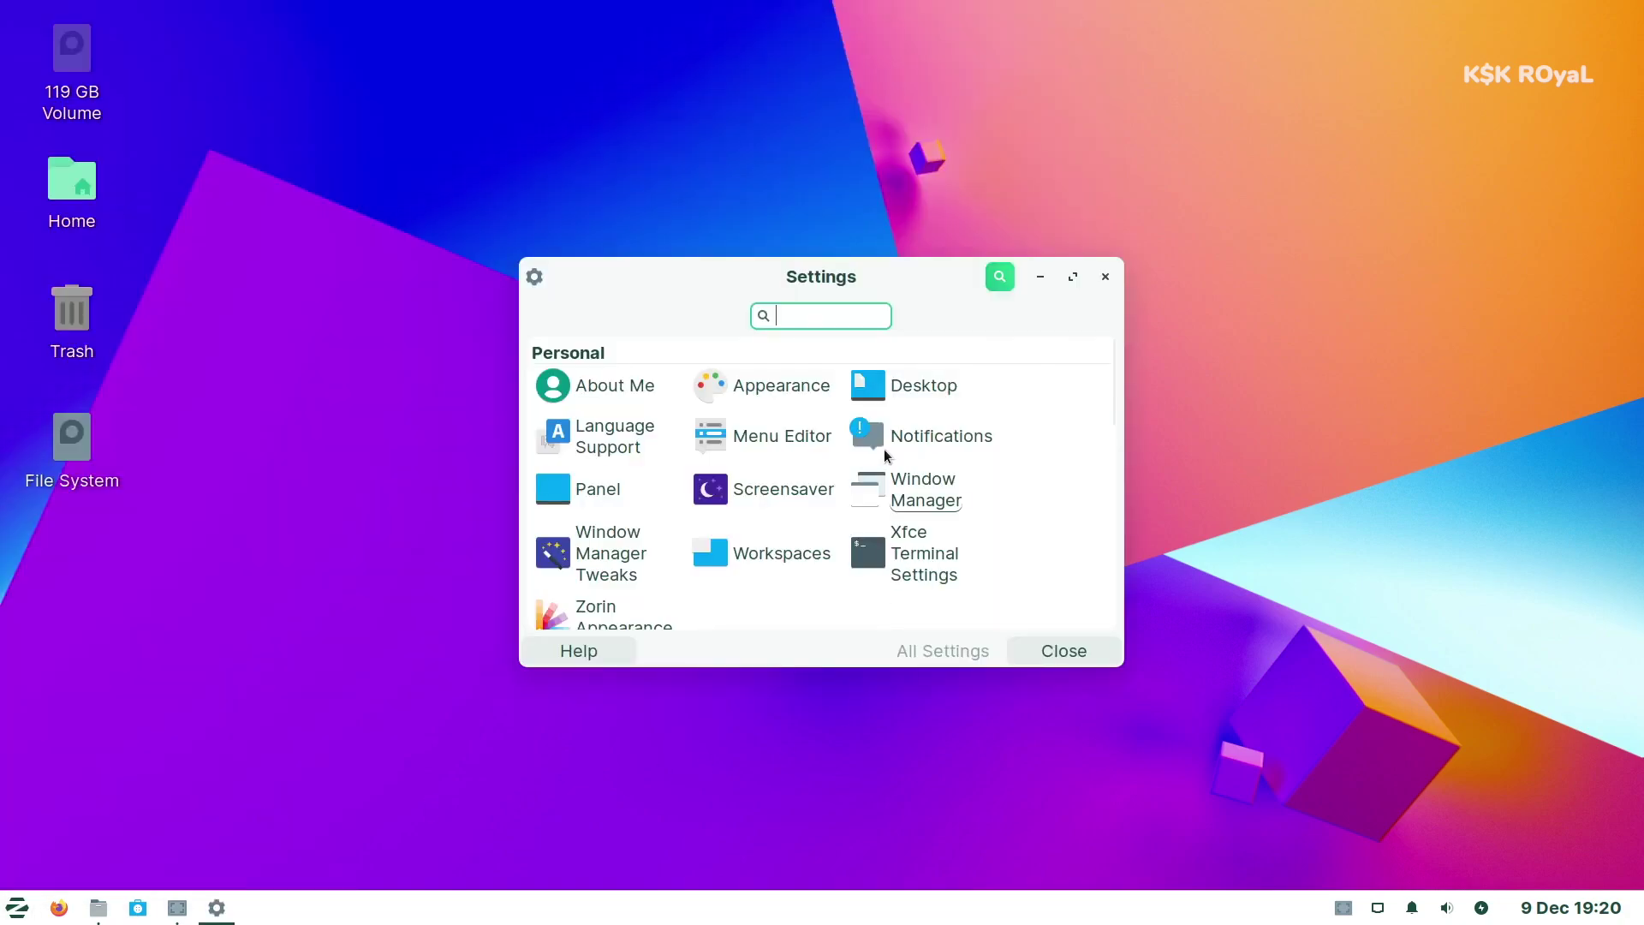
scroll(717, 418, down, 5)
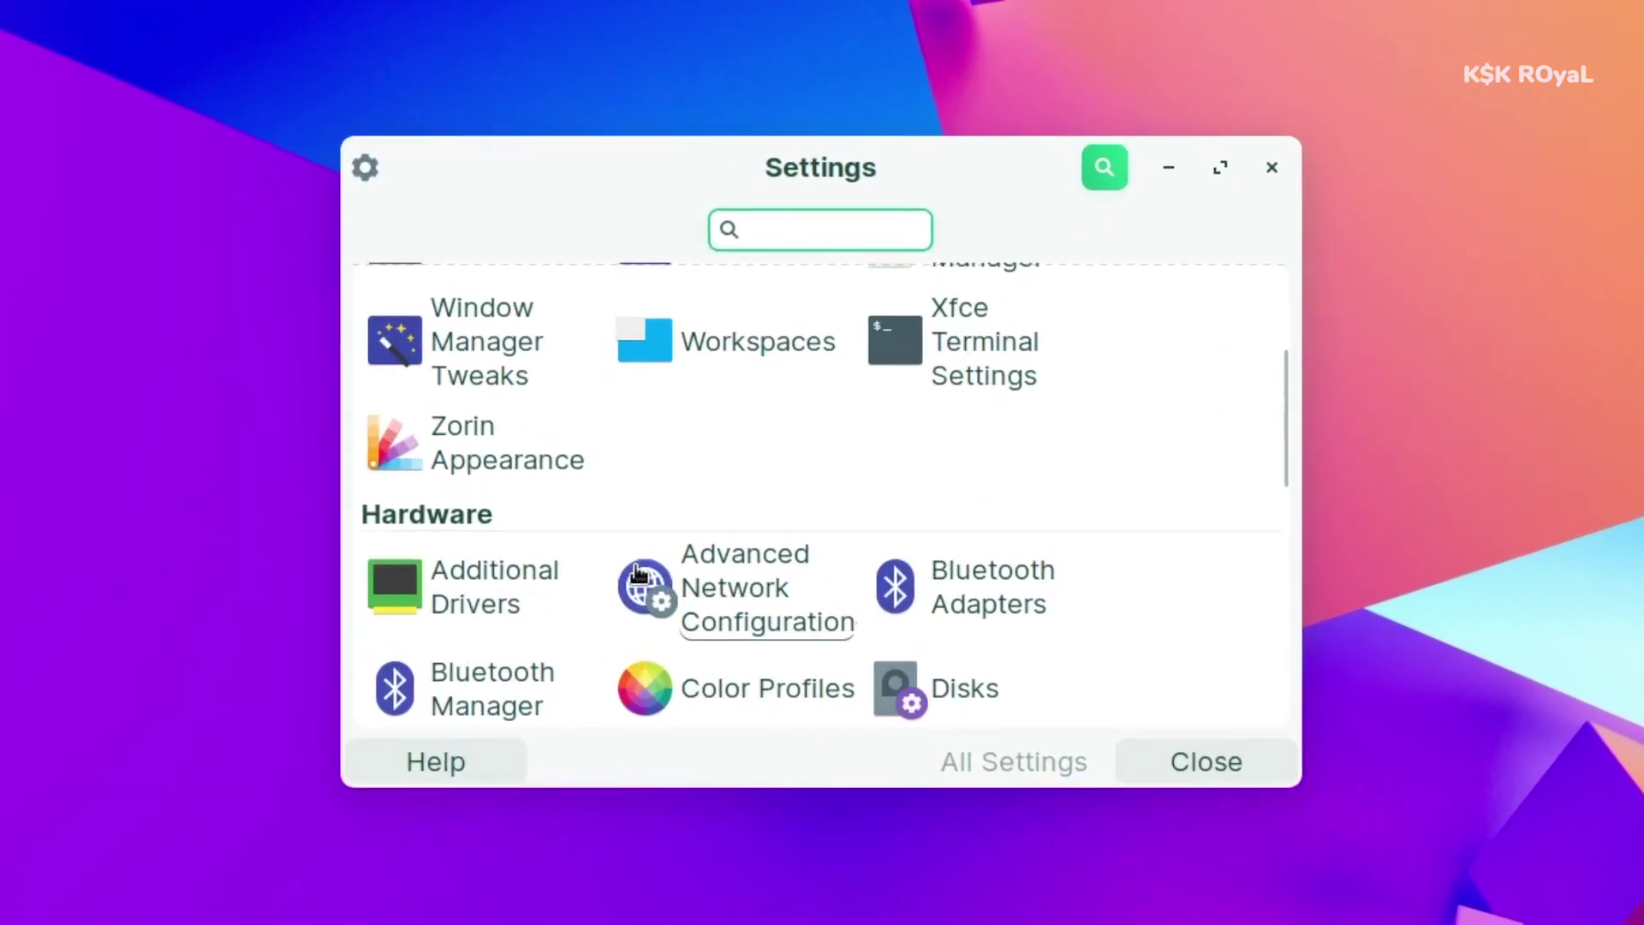
scroll(716, 525, down, 3)
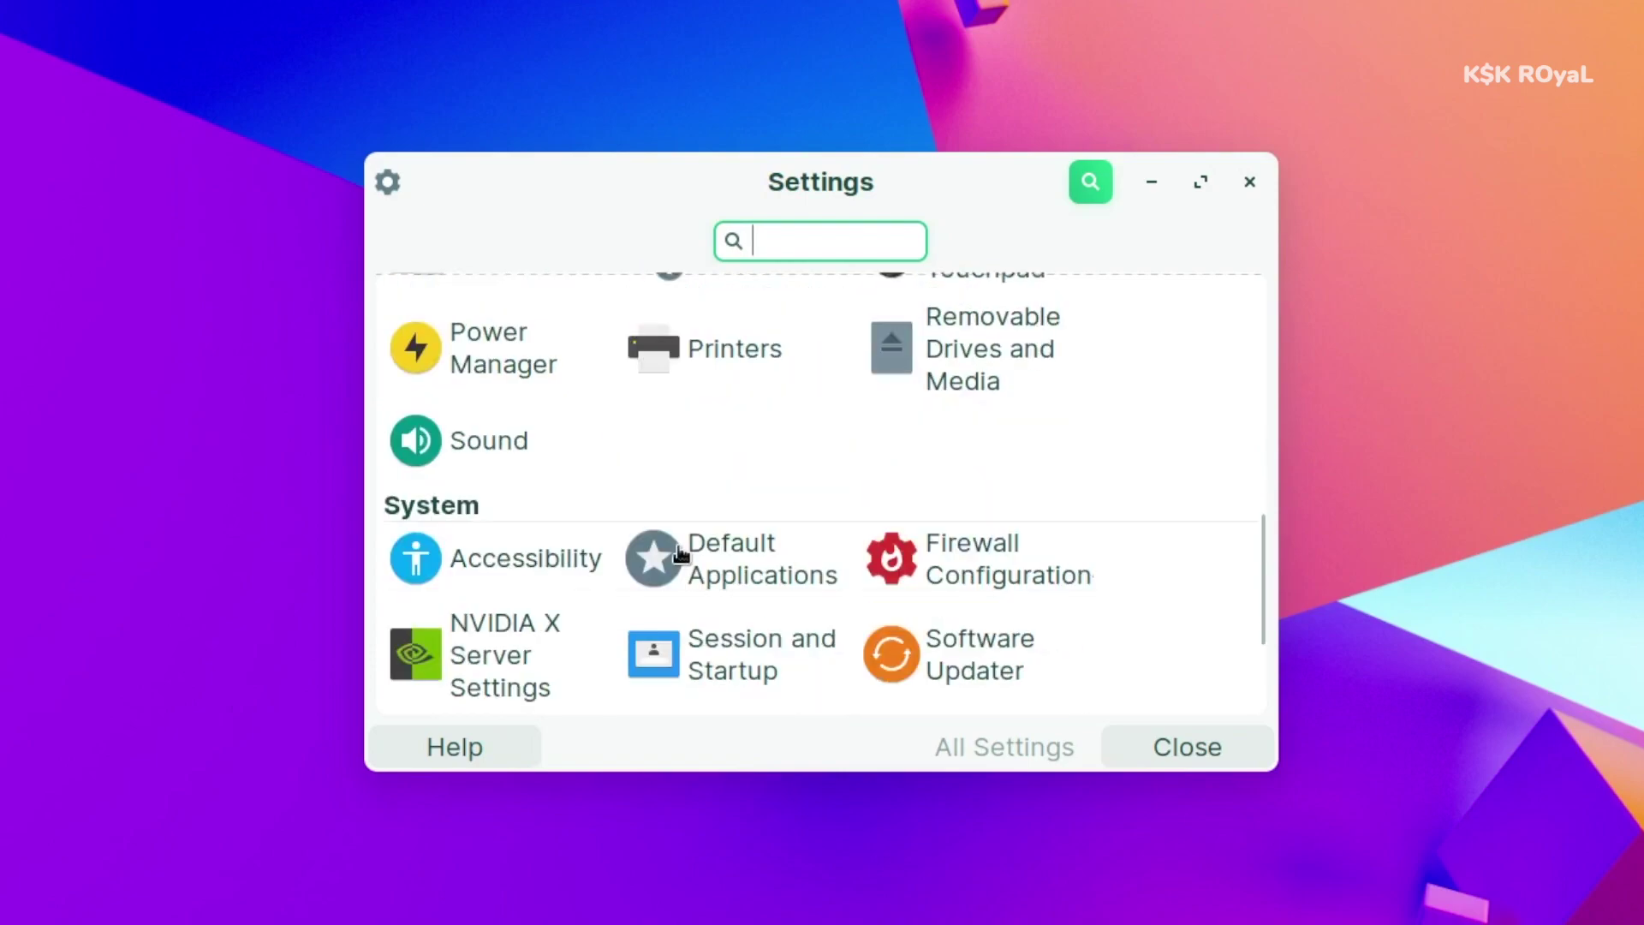
scroll(681, 555, down, 4)
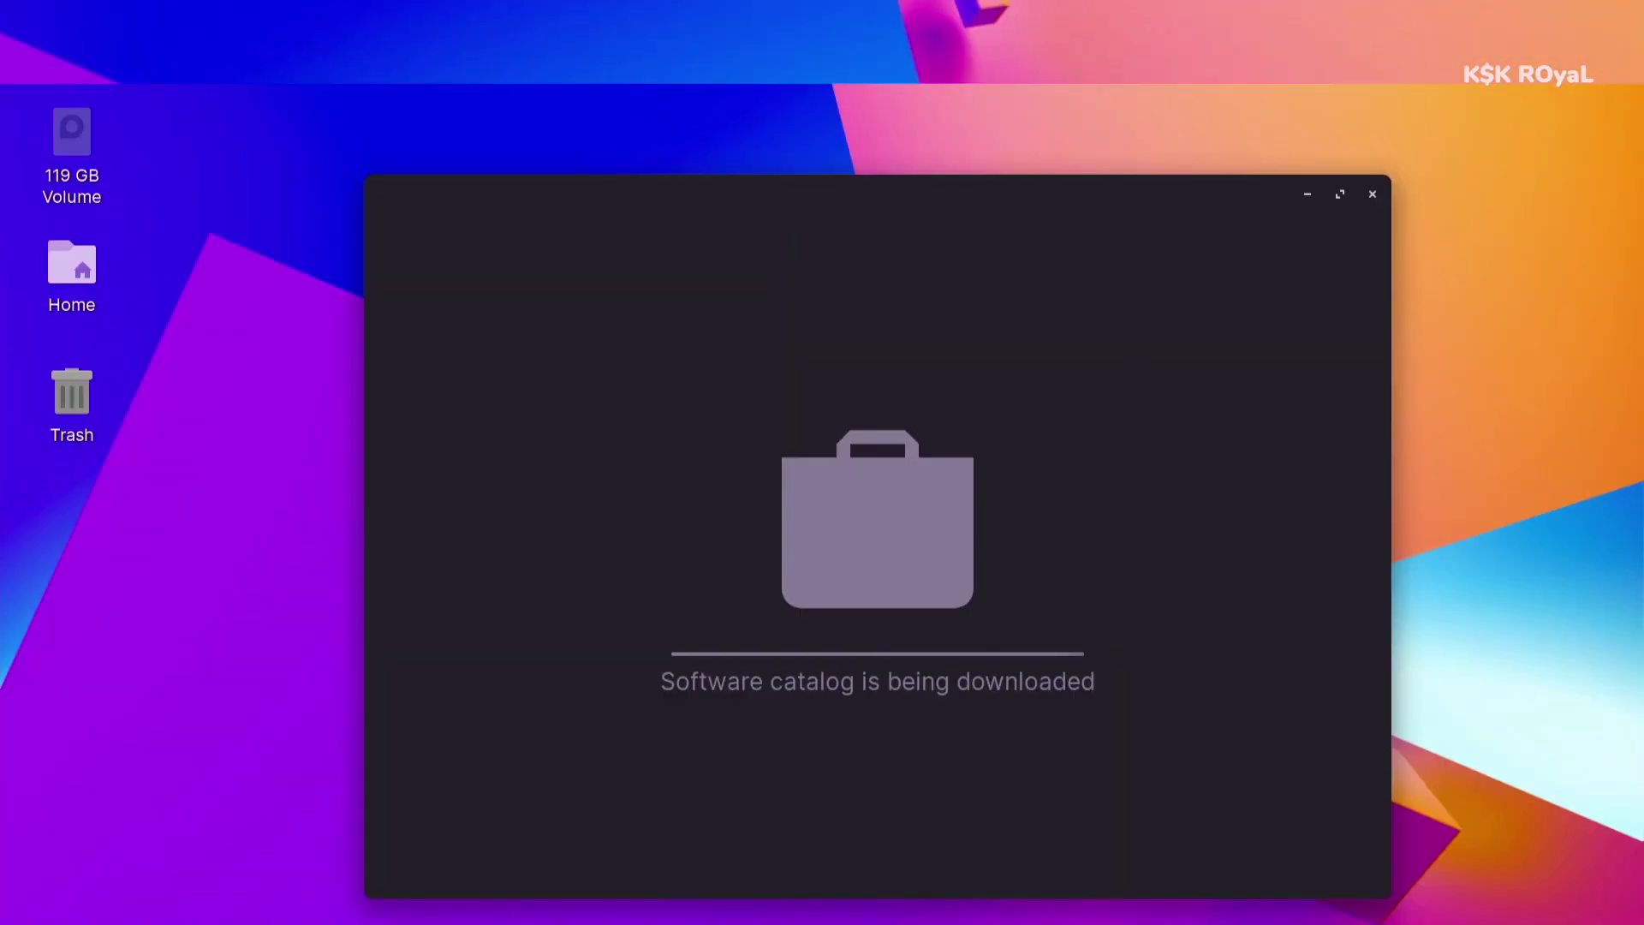
Step: Search the start menu for "gim", launch GNU Image Manipulation Program and maximize its window
key(super)
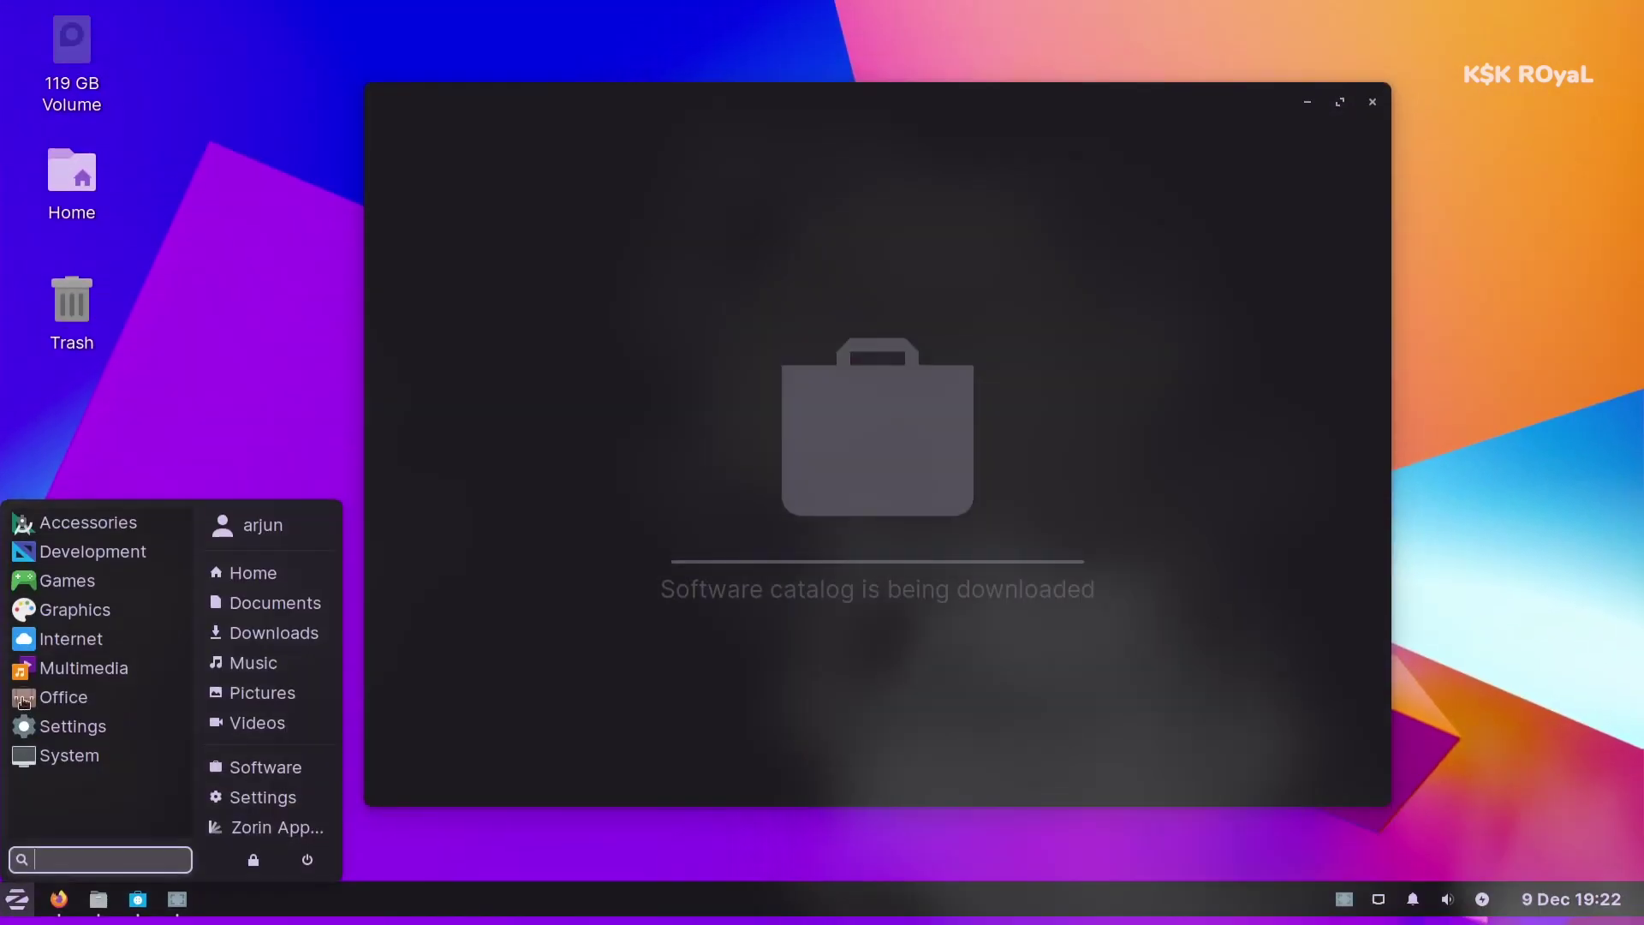
text(gim)
key(Down)
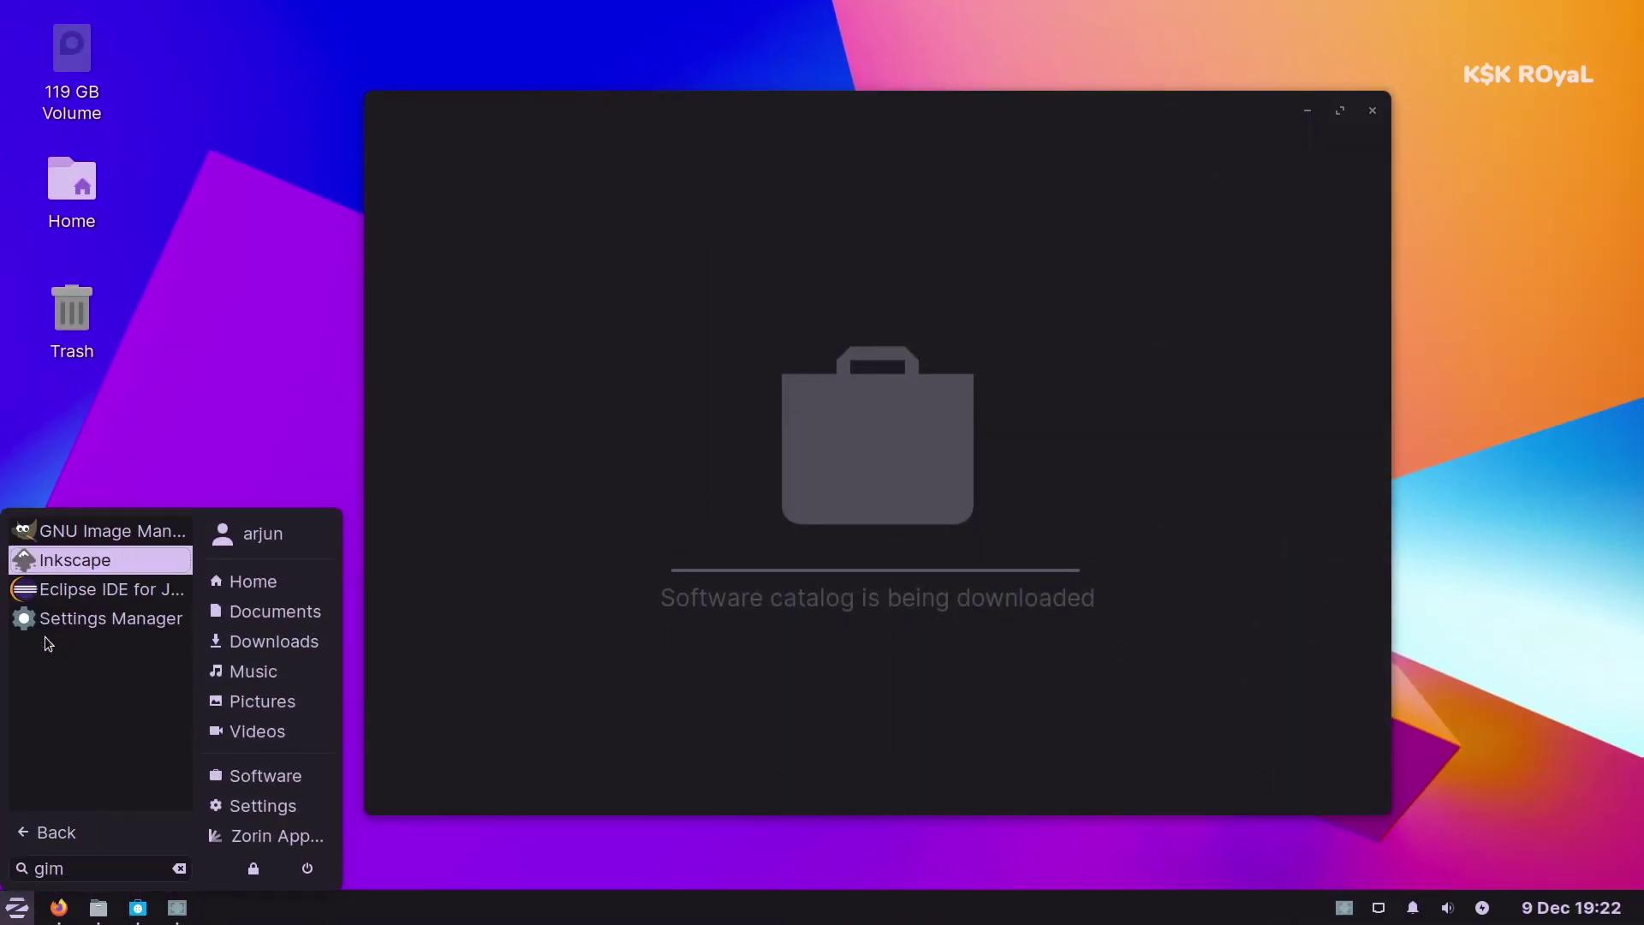
key(Up)
key(Return)
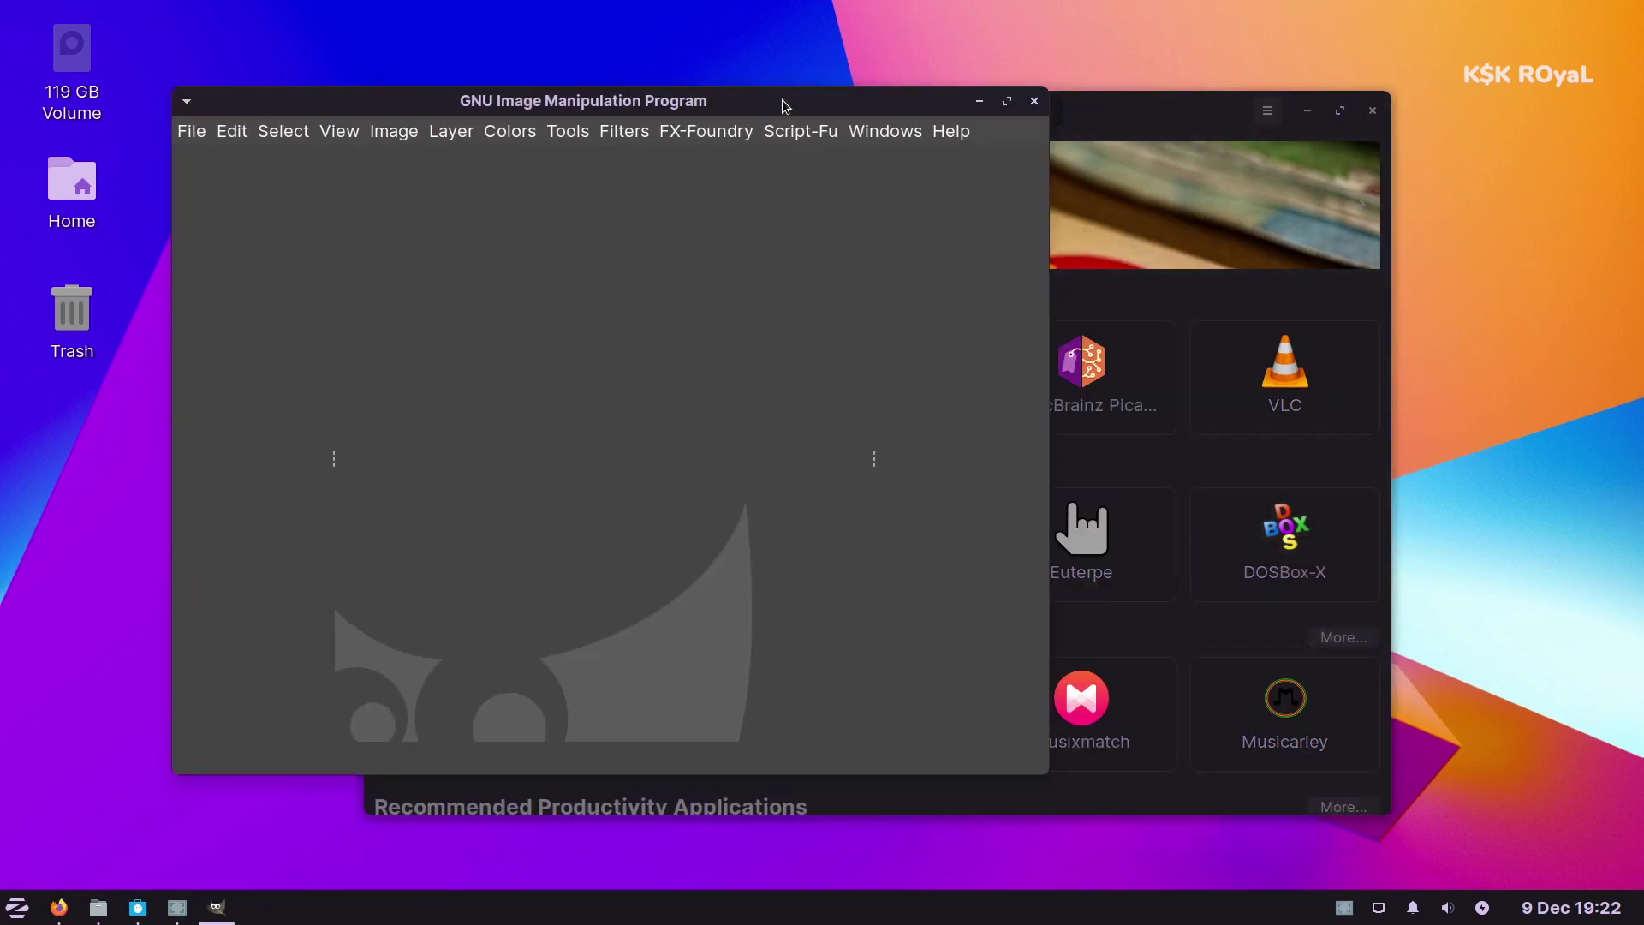
click(1007, 101)
Step: Search the start menu for "ec" and launch Eclipse IDE with the proposed eclipse-workspace directory
click(17, 907)
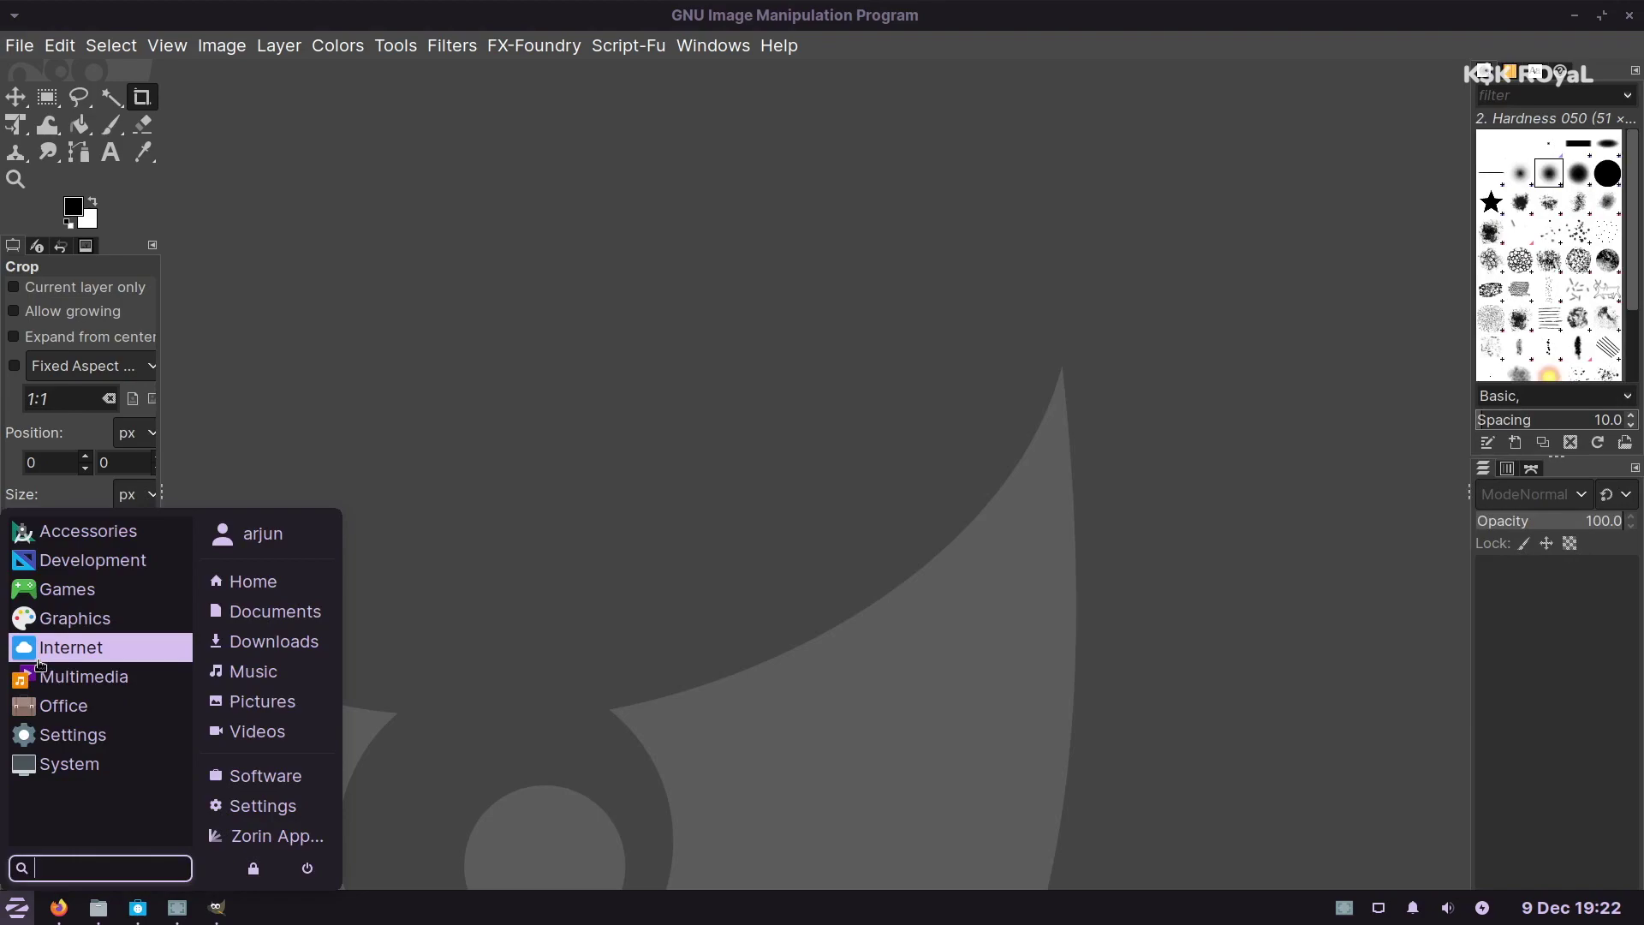
text(ec)
key(Return)
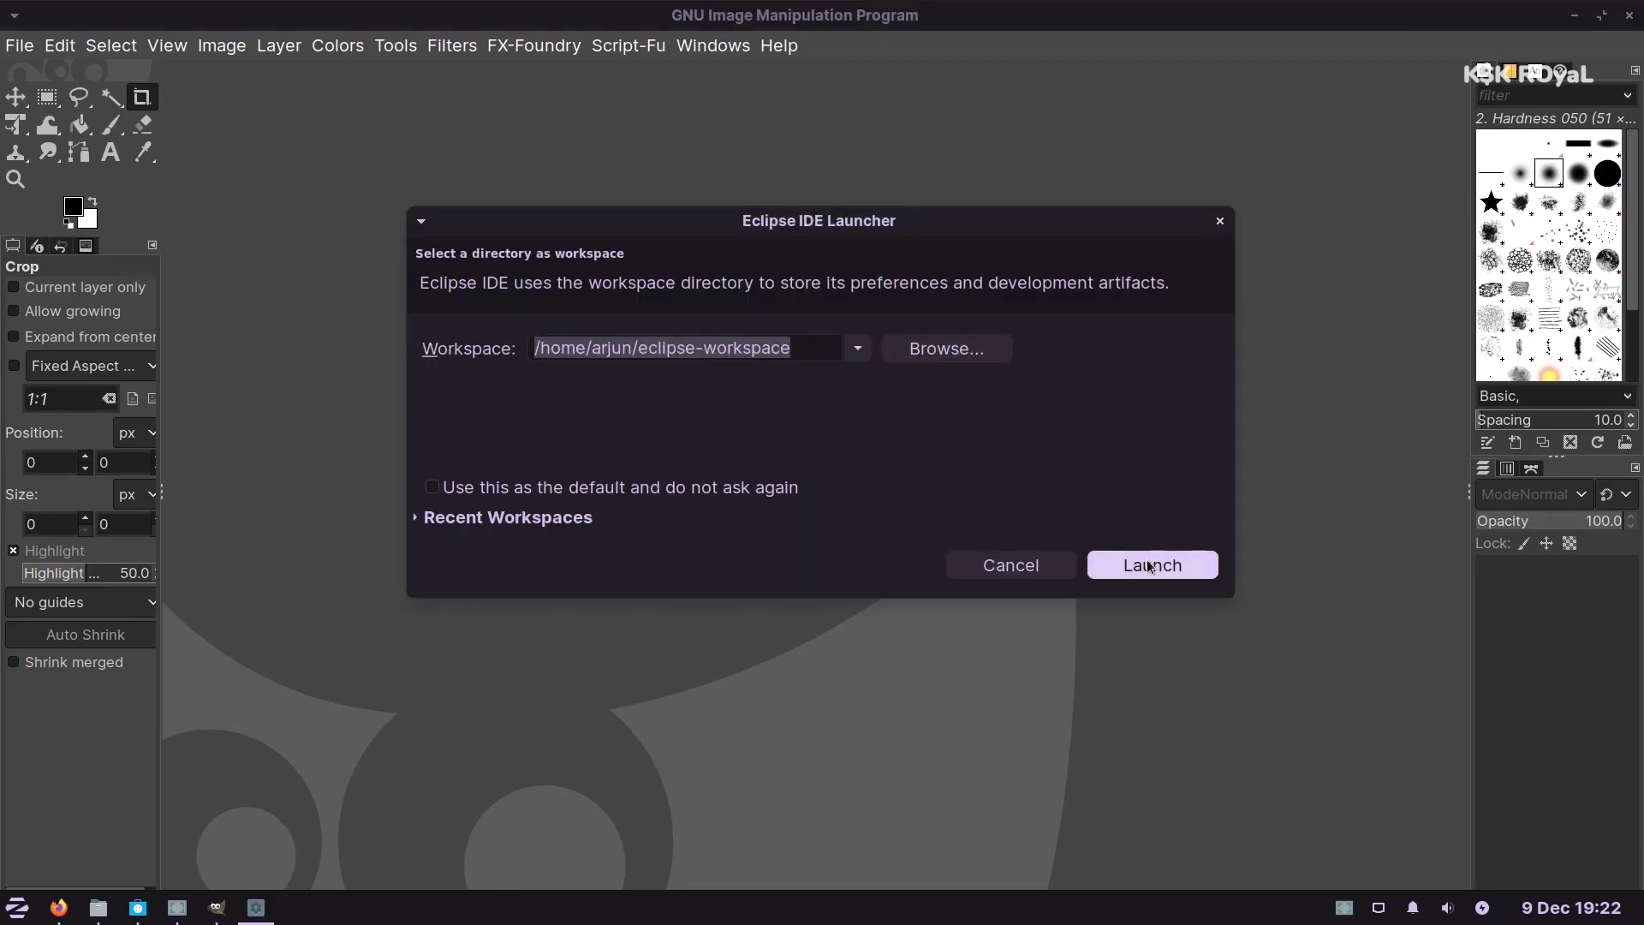
click(1130, 558)
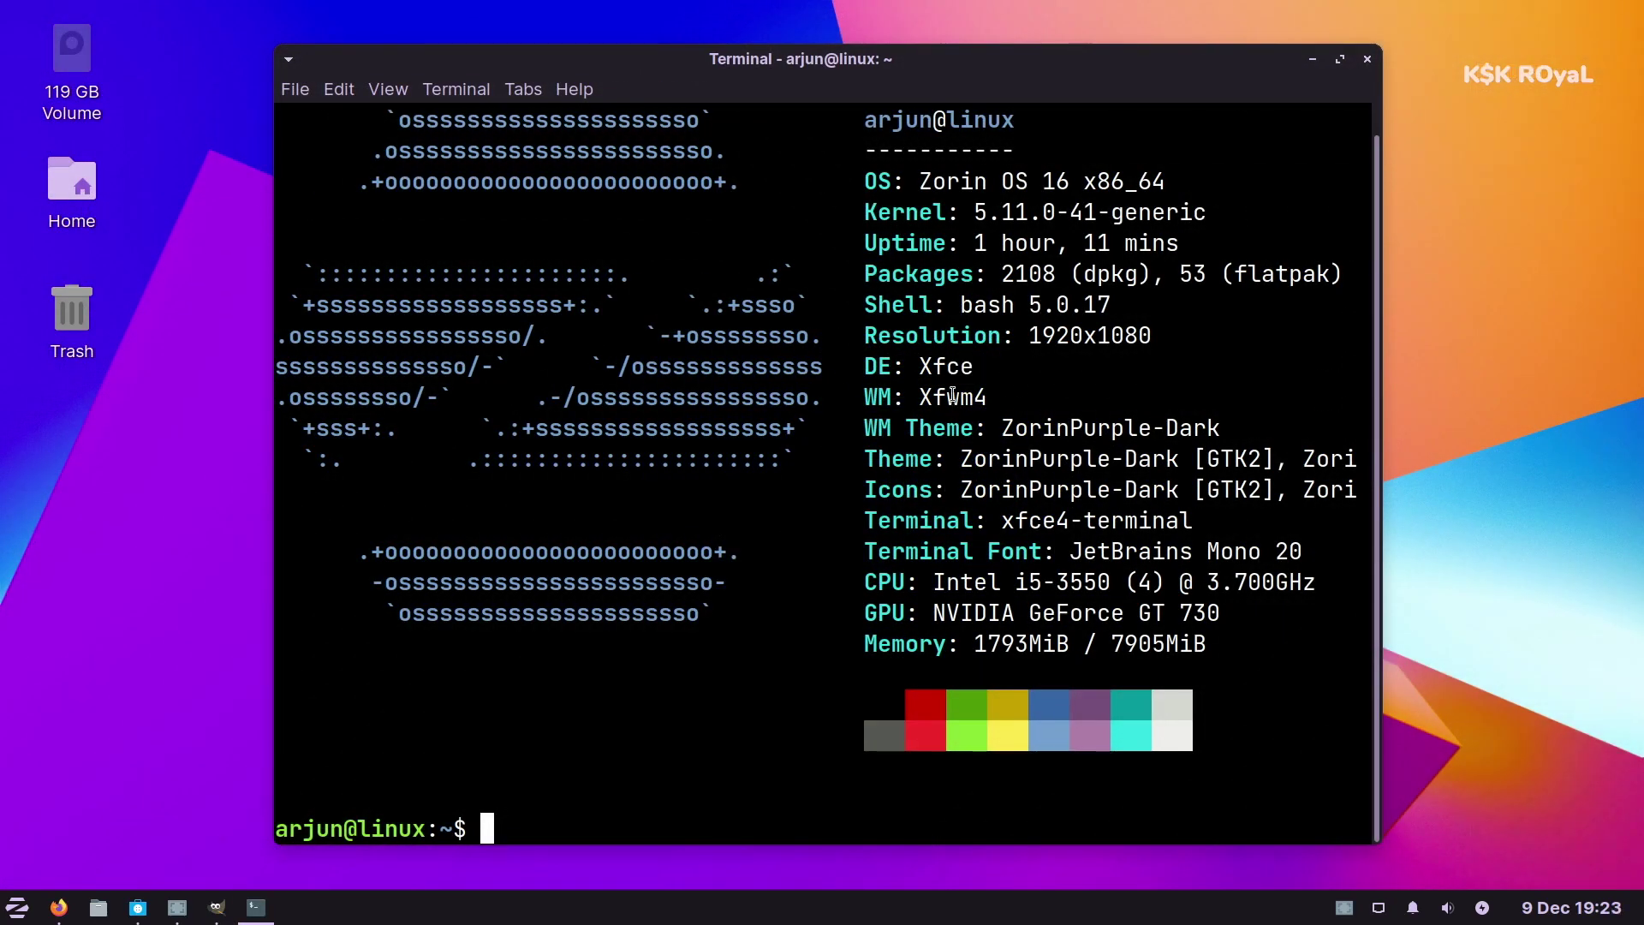
Step: Highlight the window manager, WM theme, theme and icons entries in the terminal's system information
double_click(952, 396)
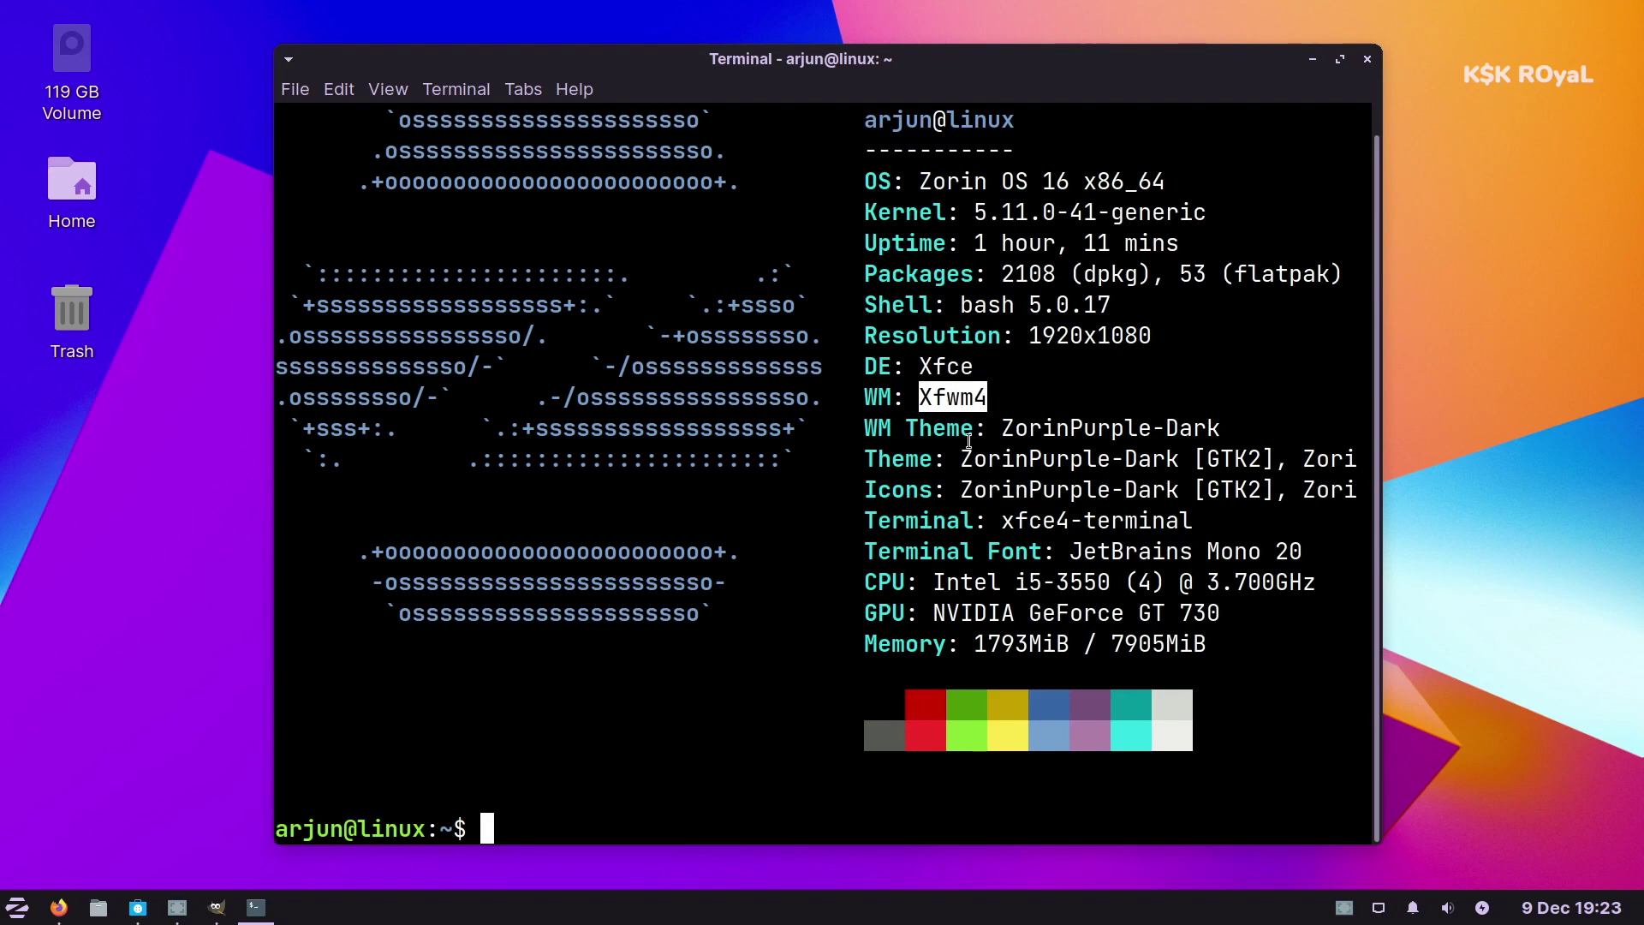
double_click(1058, 428)
triple_click(1034, 461)
triple_click(1031, 488)
scroll(1008, 669, up, 1)
scroll(1008, 669, down, 1)
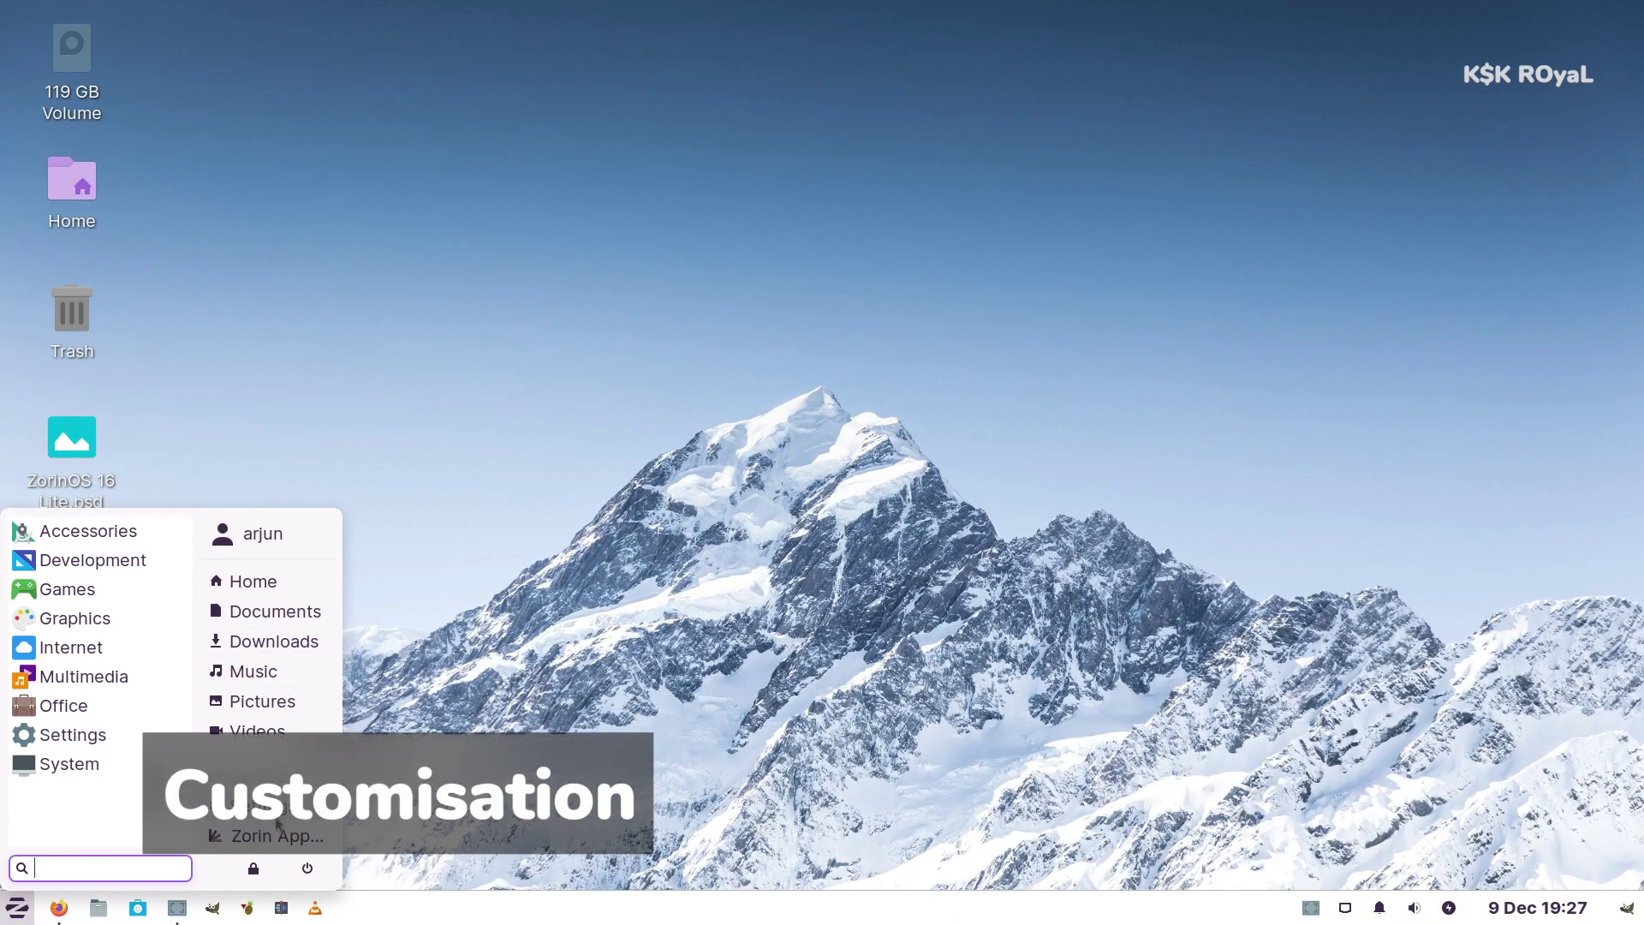
Step: Open Zorin Appearance and apply the layout with a full-screen application grid and centred taskbar icons
click(294, 838)
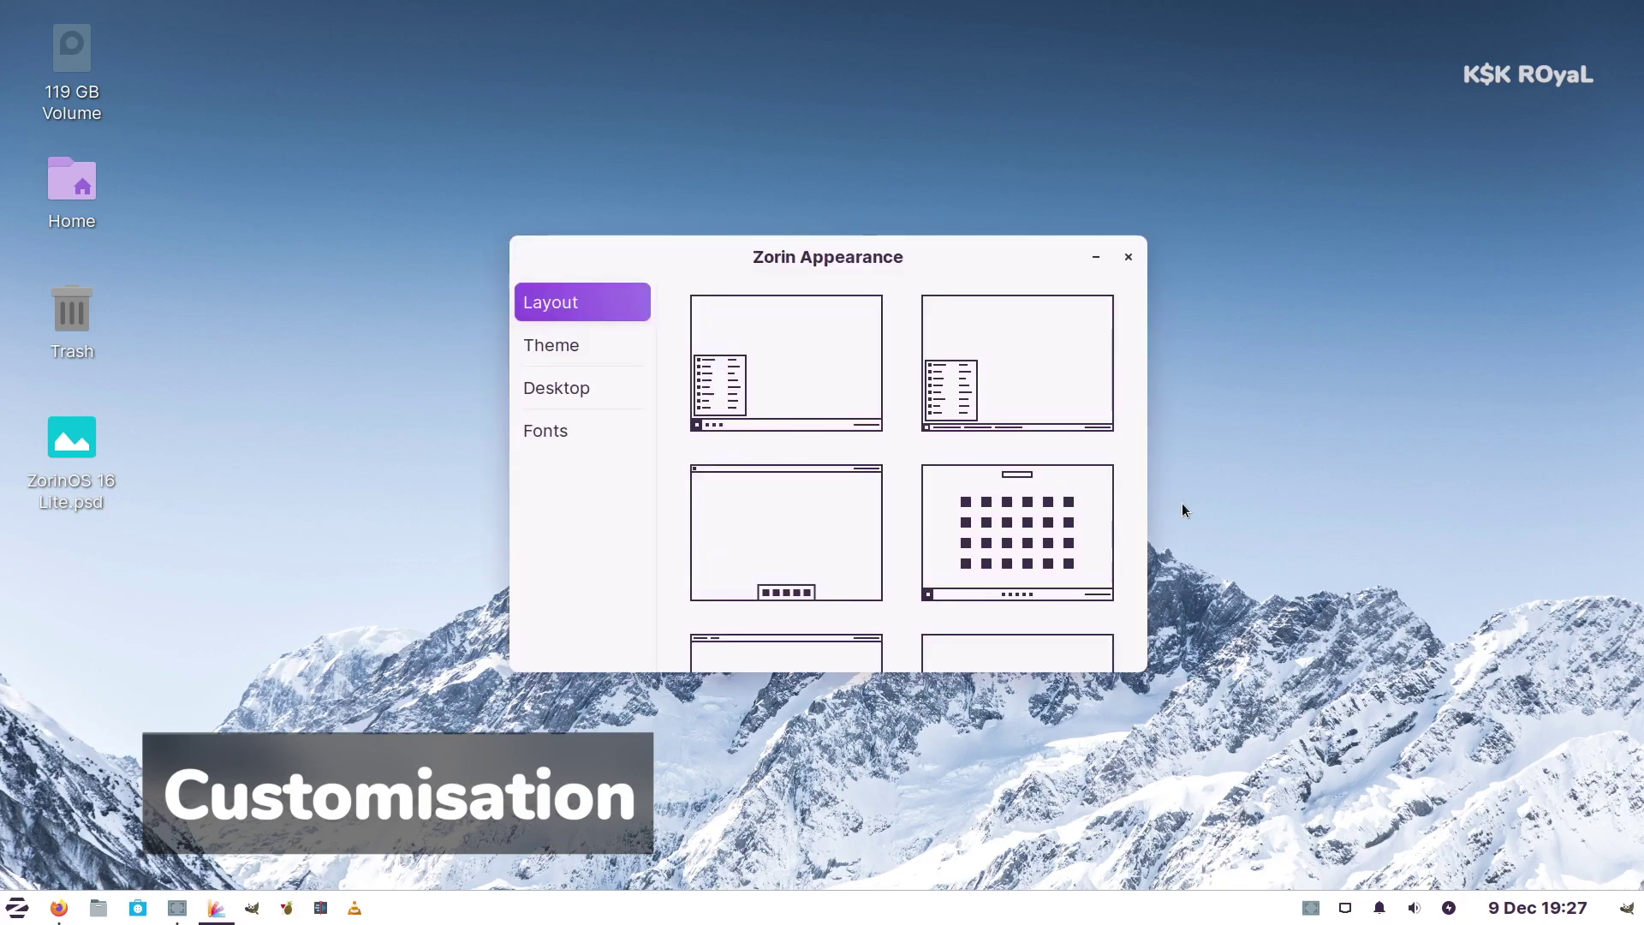
scroll(834, 525, down, 3)
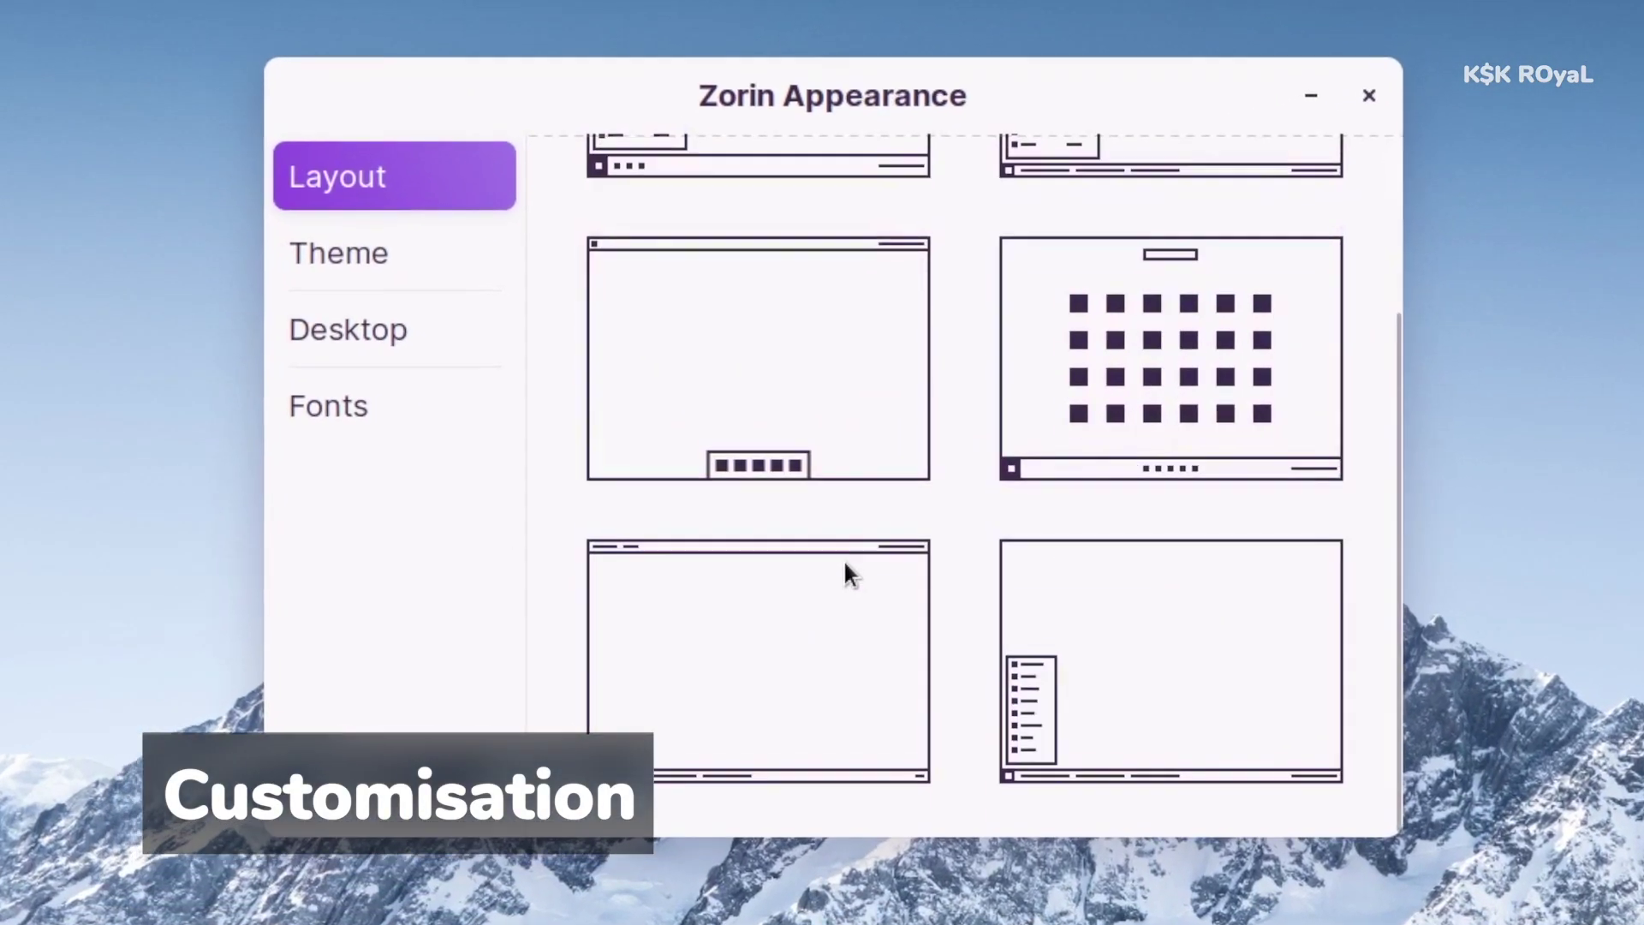
scroll(835, 574, up, 3)
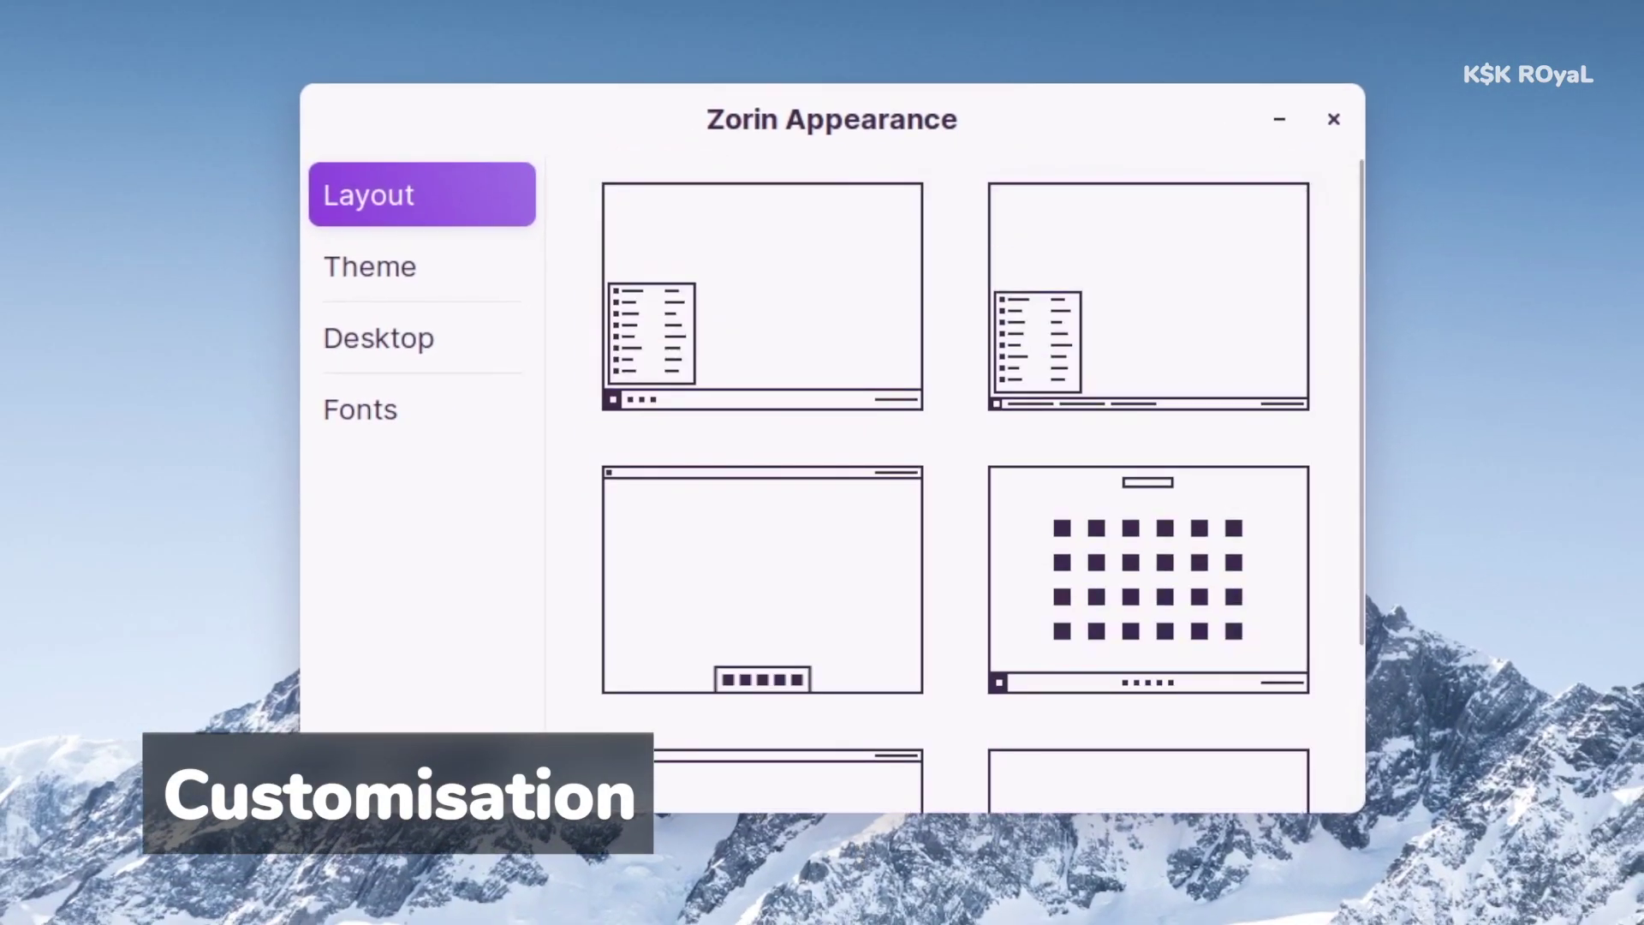
click(1225, 565)
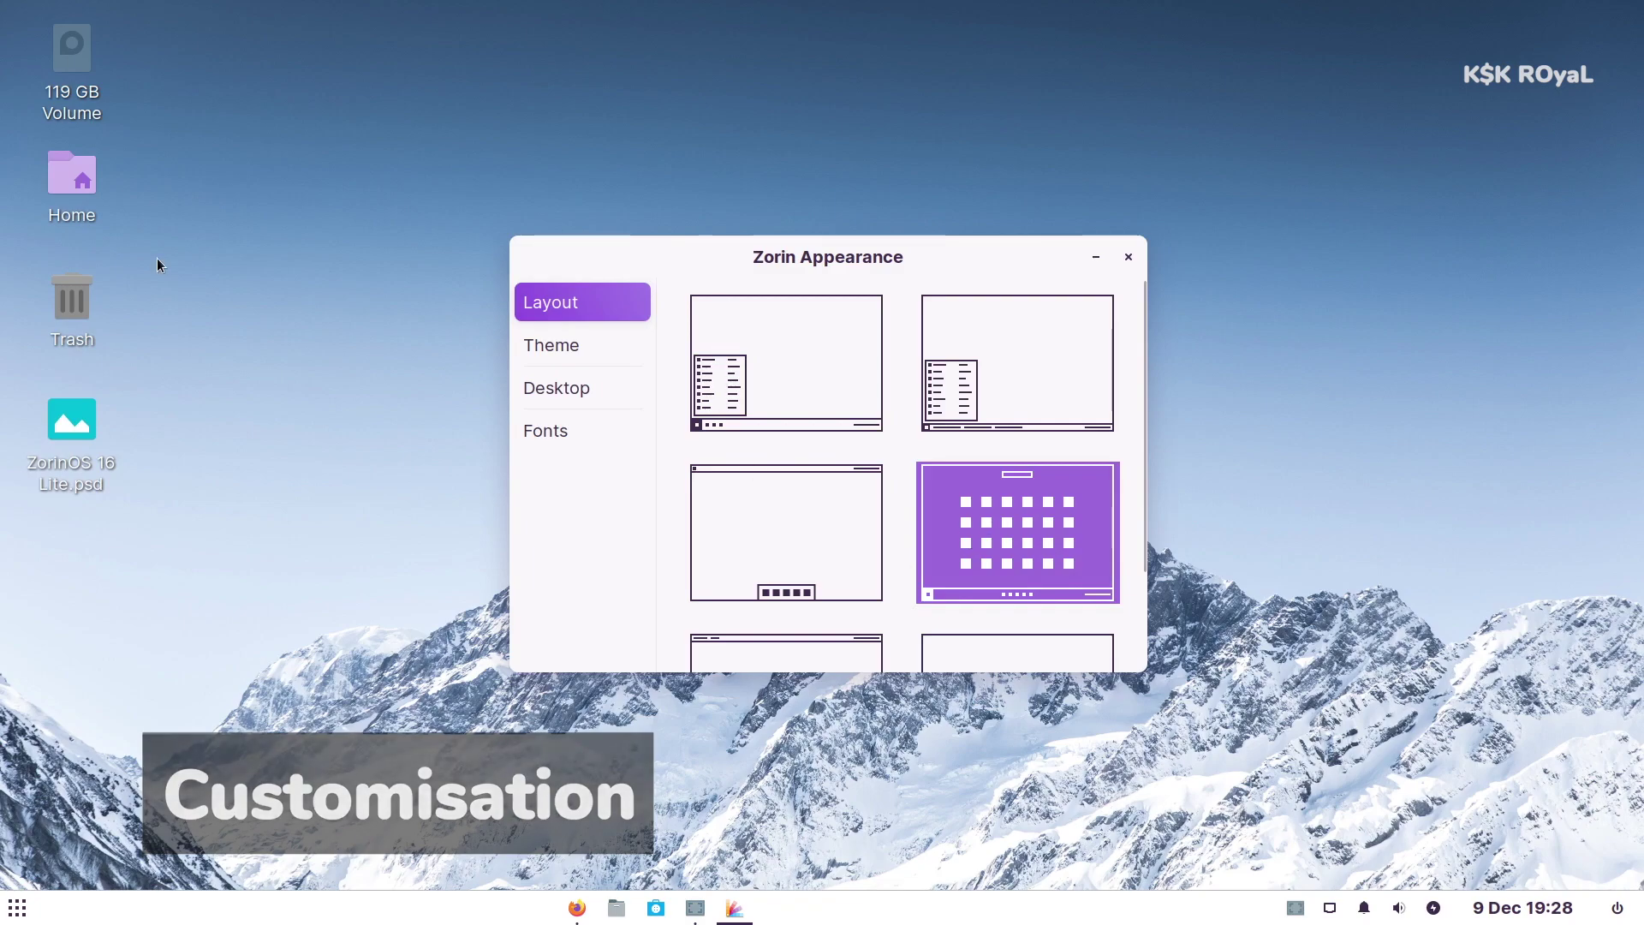
Step: Open the full-screen application grid and browse through its pages of applications
click(17, 909)
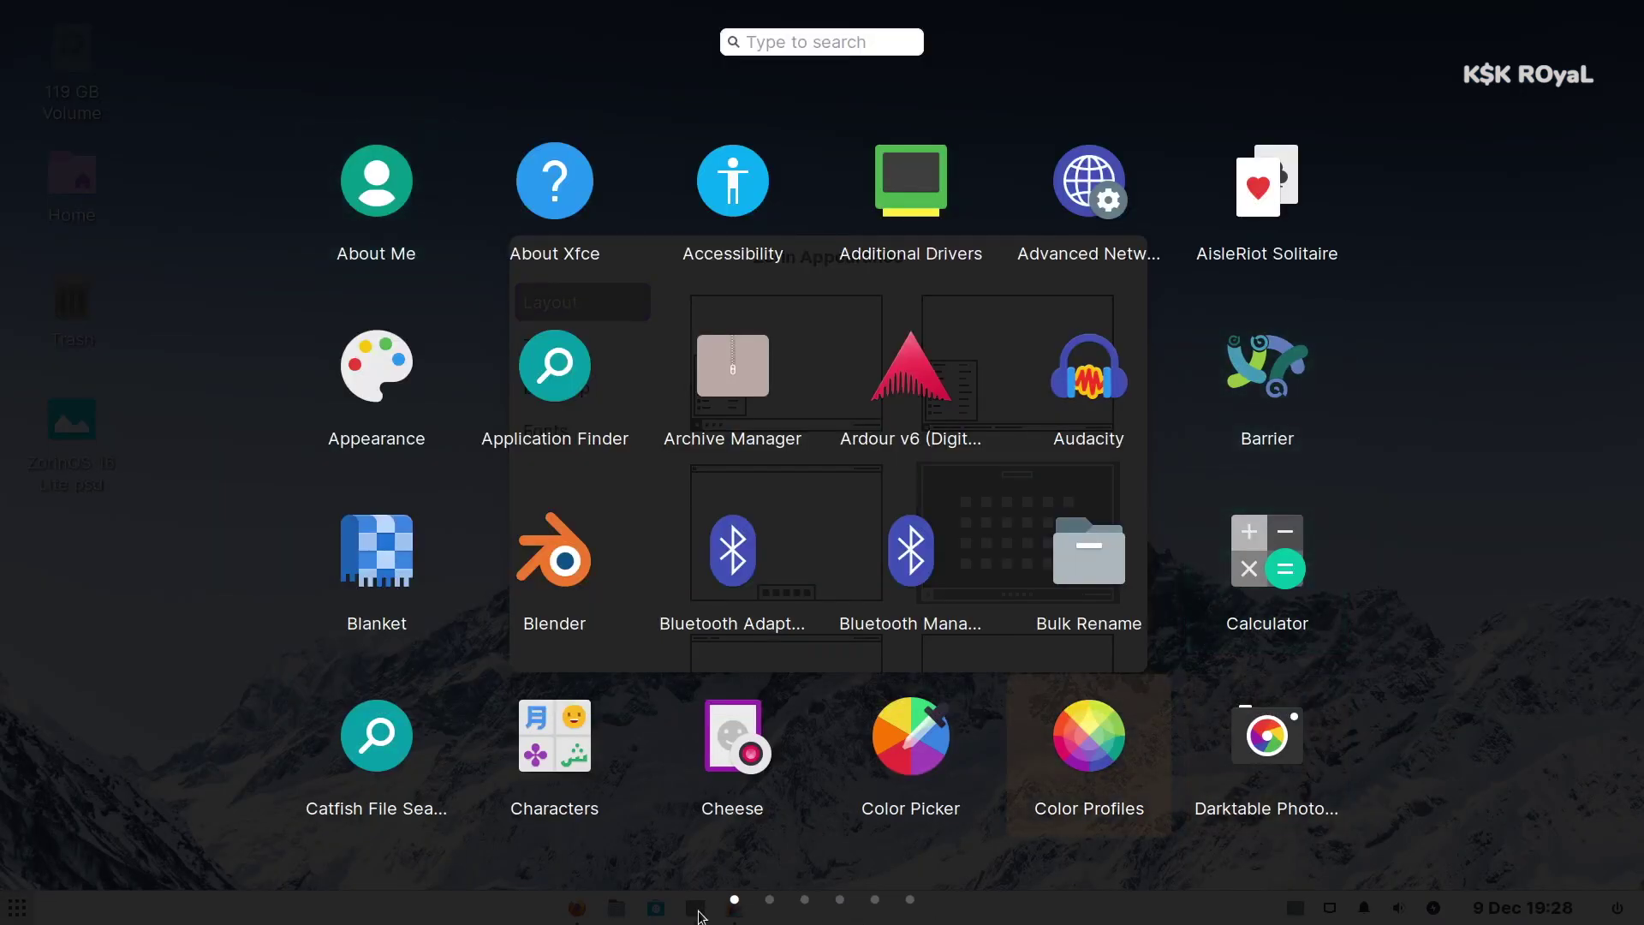
scroll(764, 911, down, 5)
scroll(1216, 686, up, 5)
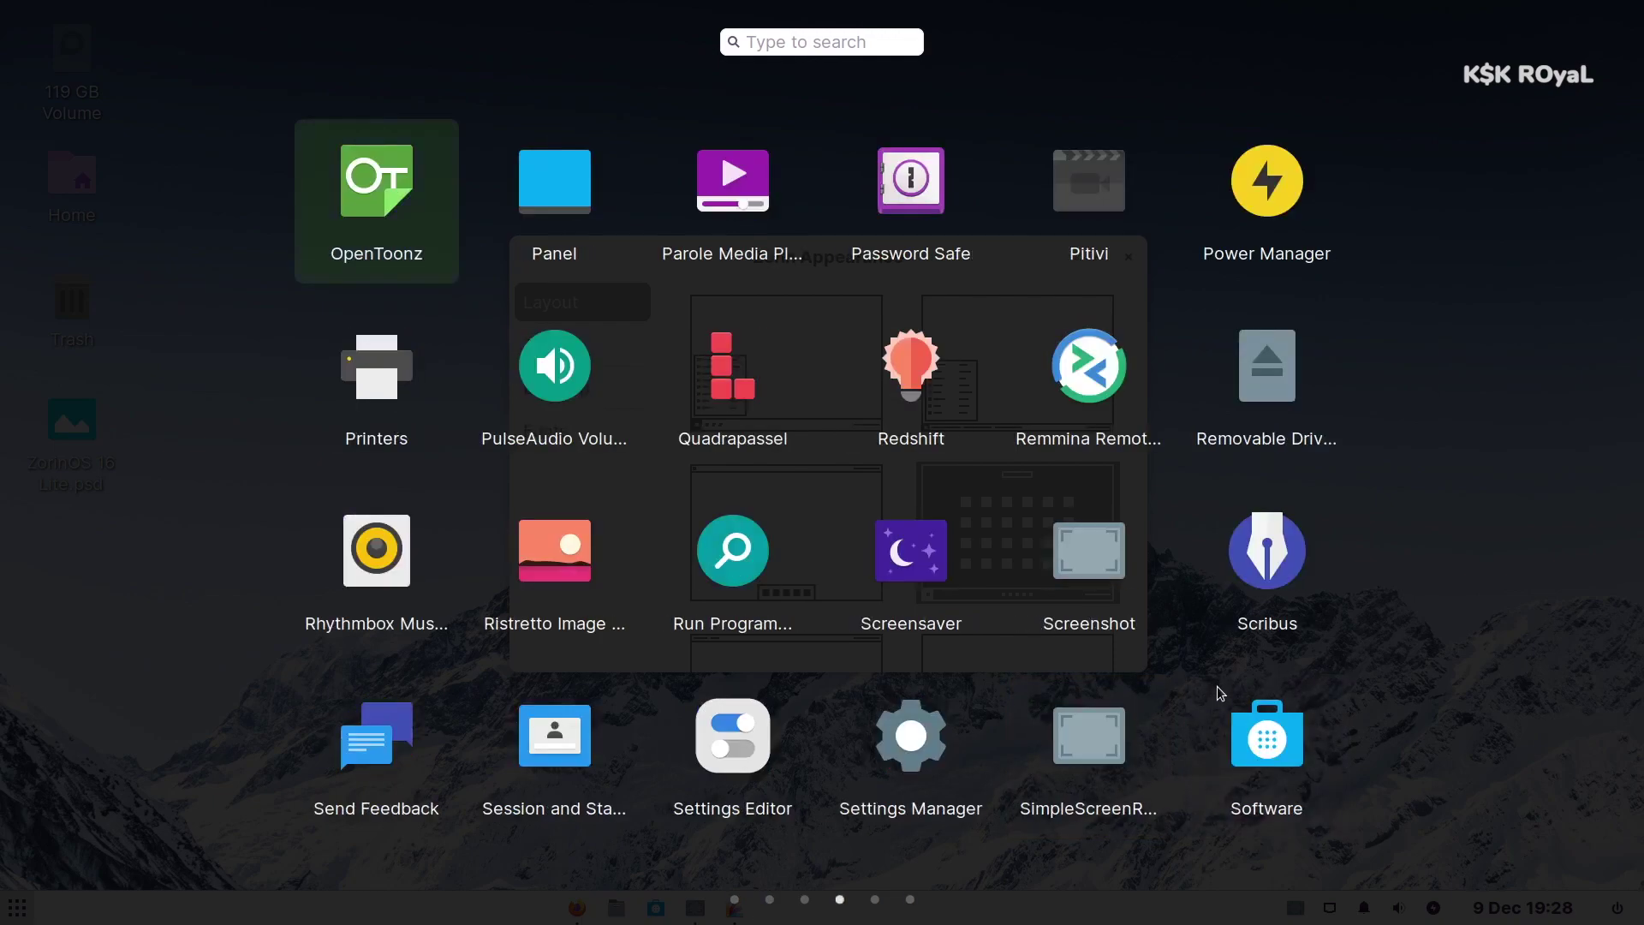
scroll(1218, 691, down, 5)
scroll(1217, 691, up, 2)
Step: Search the application grid for "gim", "kden" and "ob", clearing each search term
text(gim)
key(BackSpace)
key(BackSpace)
key(BackSpace)
text(kden)
key(BackSpace)
key(BackSpace)
key(BackSpace)
key(BackSpace)
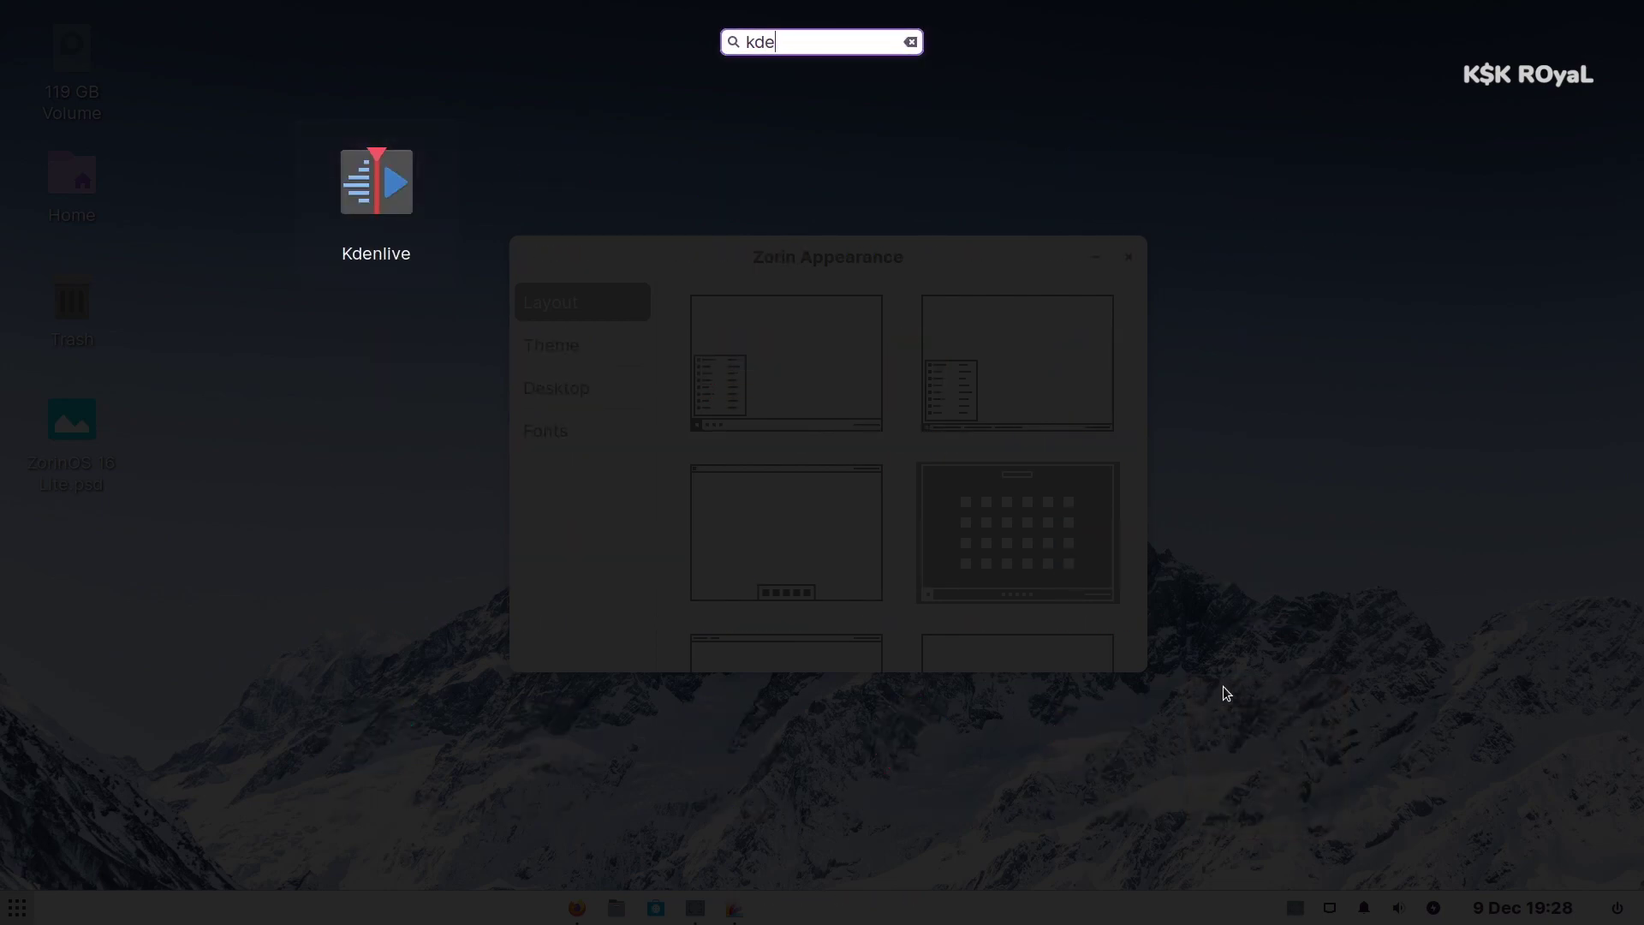
text(ob)
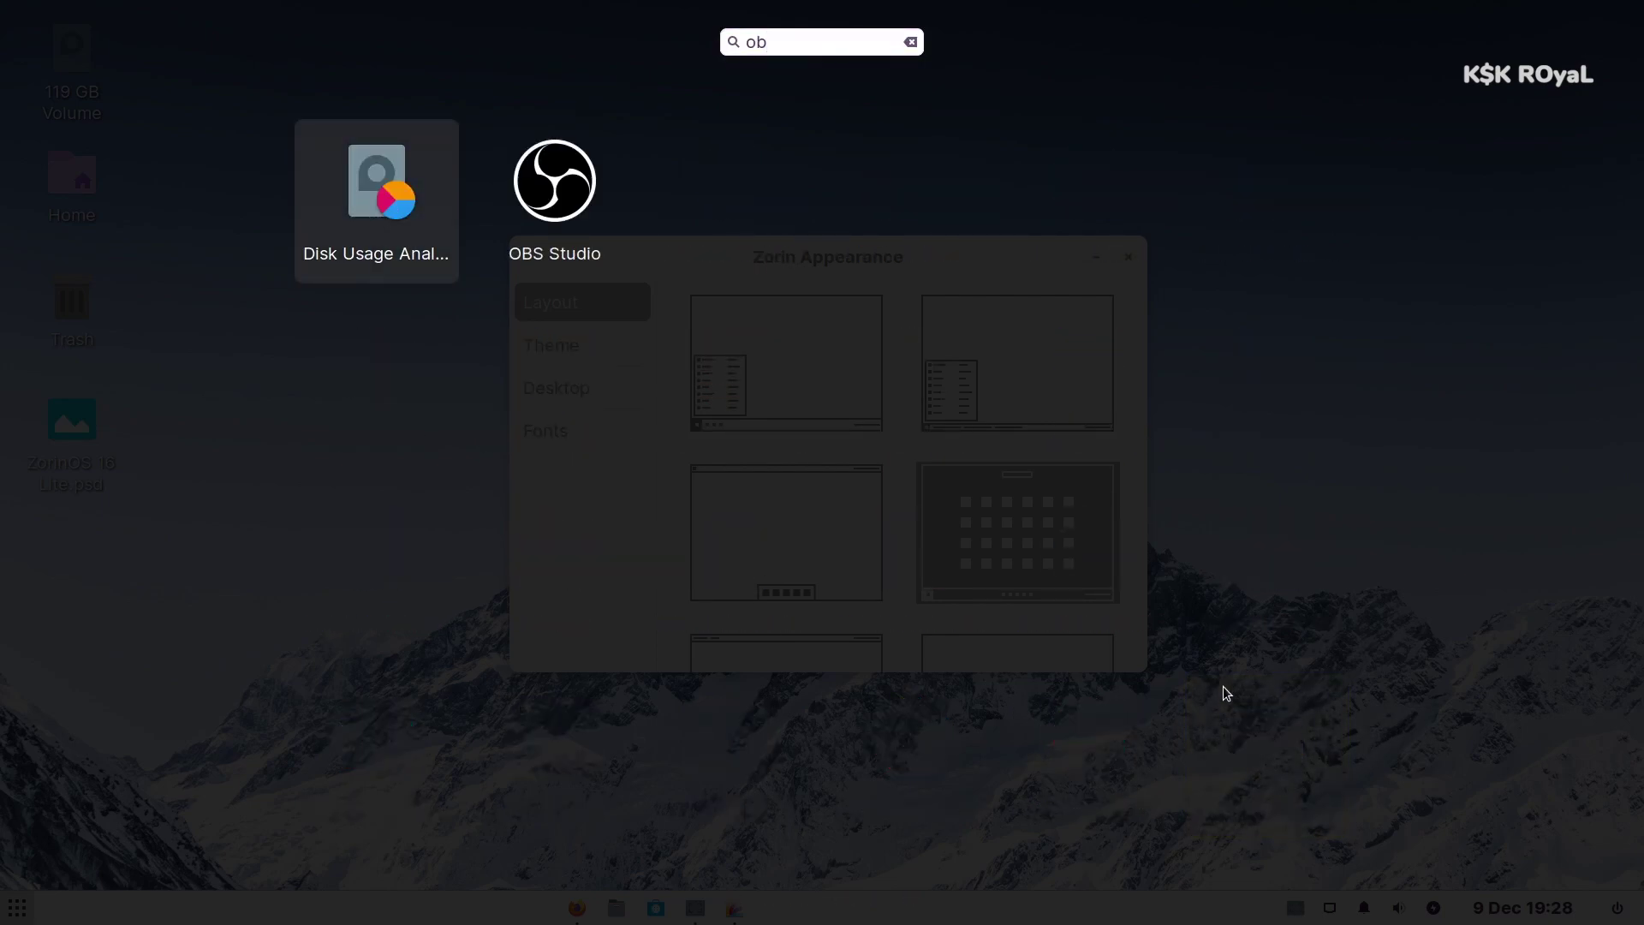
key(BackSpace)
key(BackSpace)
Step: Search the application grid for "usa", open Disk Usage Analyzer to view its devices and locations, and close it
text(usa)
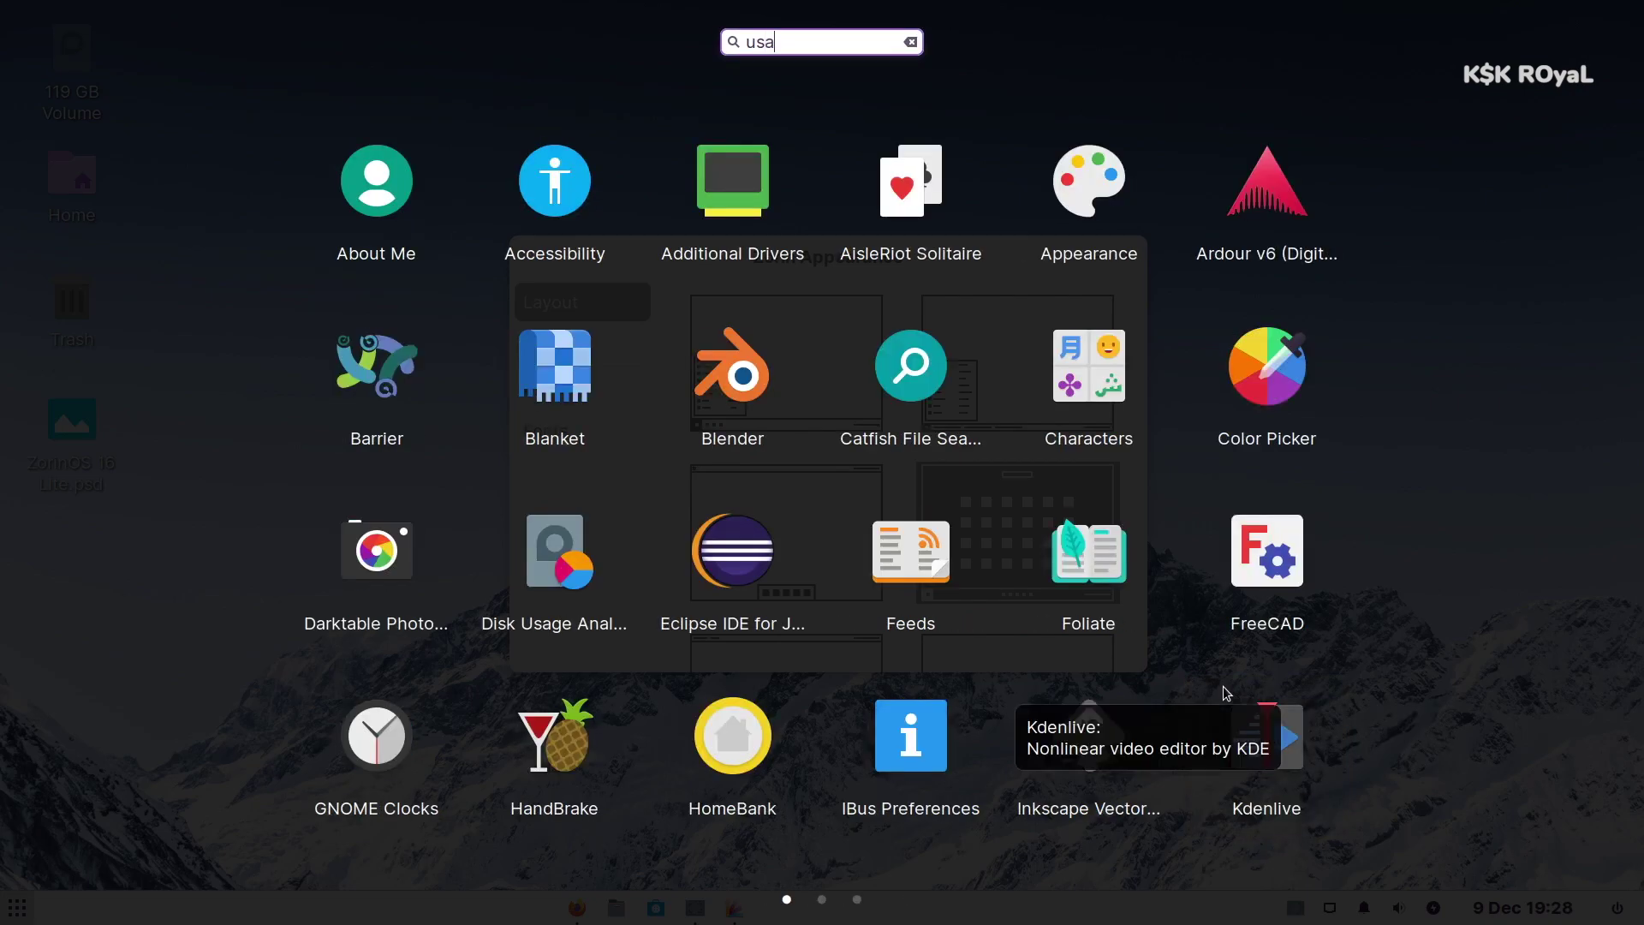
key(Return)
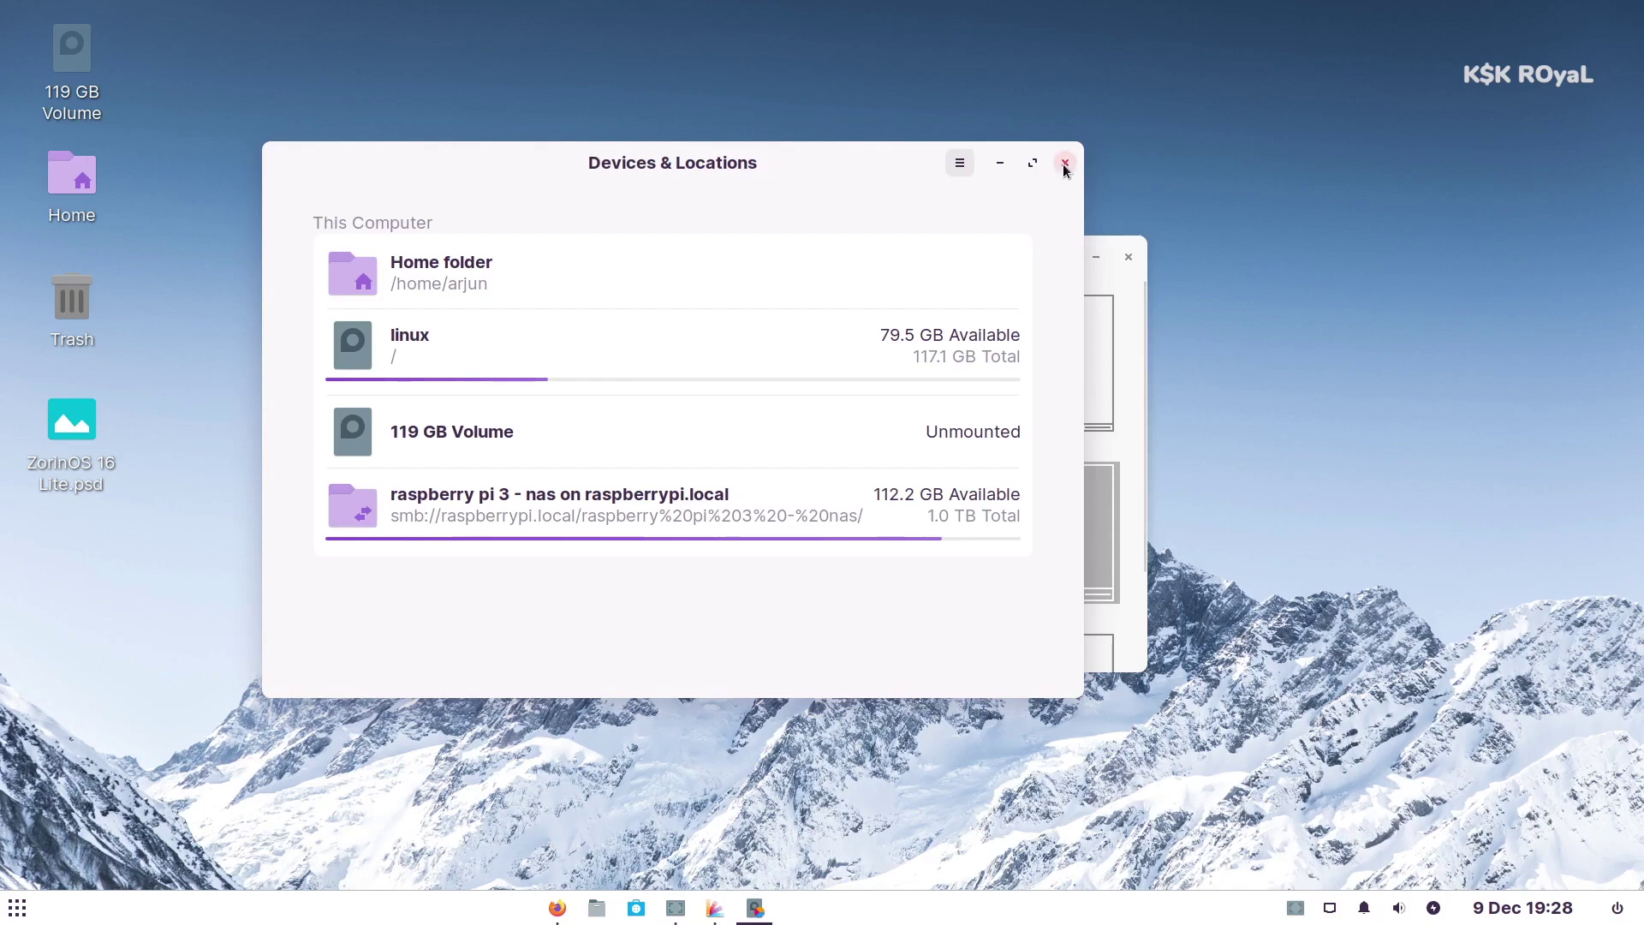
click(1065, 164)
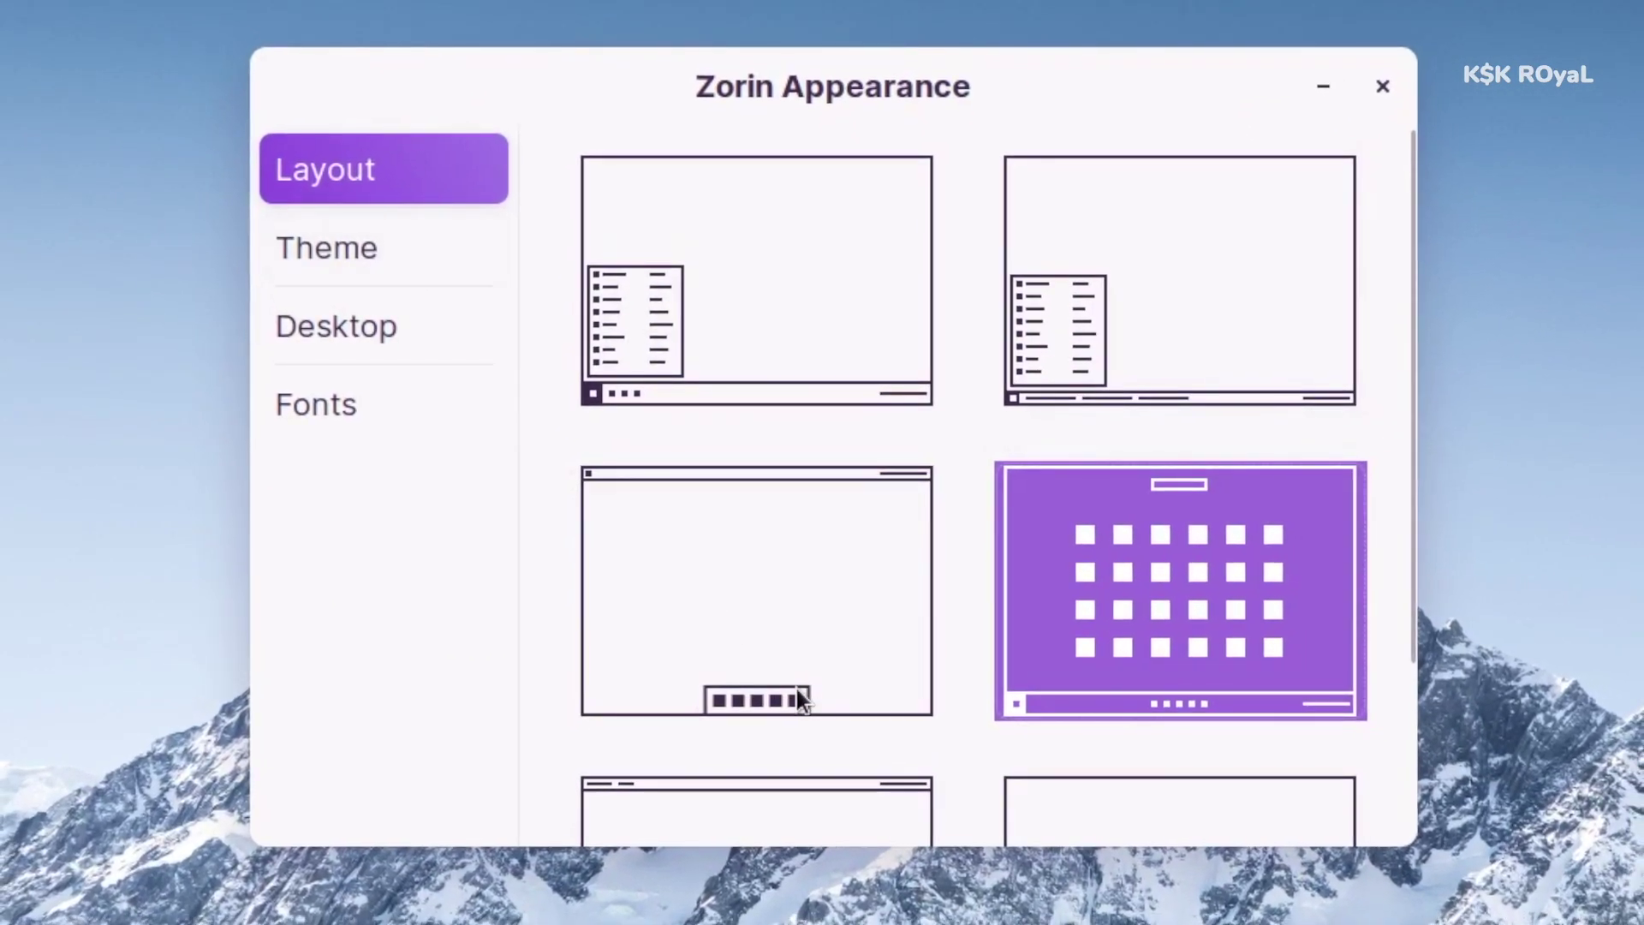
Step: Apply the desktop layout with Applications and Places menus in a top bar and a window list along the bottom
scroll(806, 578, down, 1)
scroll(1287, 429, down, 2)
scroll(888, 698, up, 3)
scroll(894, 737, down, 3)
click(777, 722)
Step: Apply the classic layout with a two-column start menu and labelled window list, and try out its taskbar entries and menu
scroll(979, 620, up, 1)
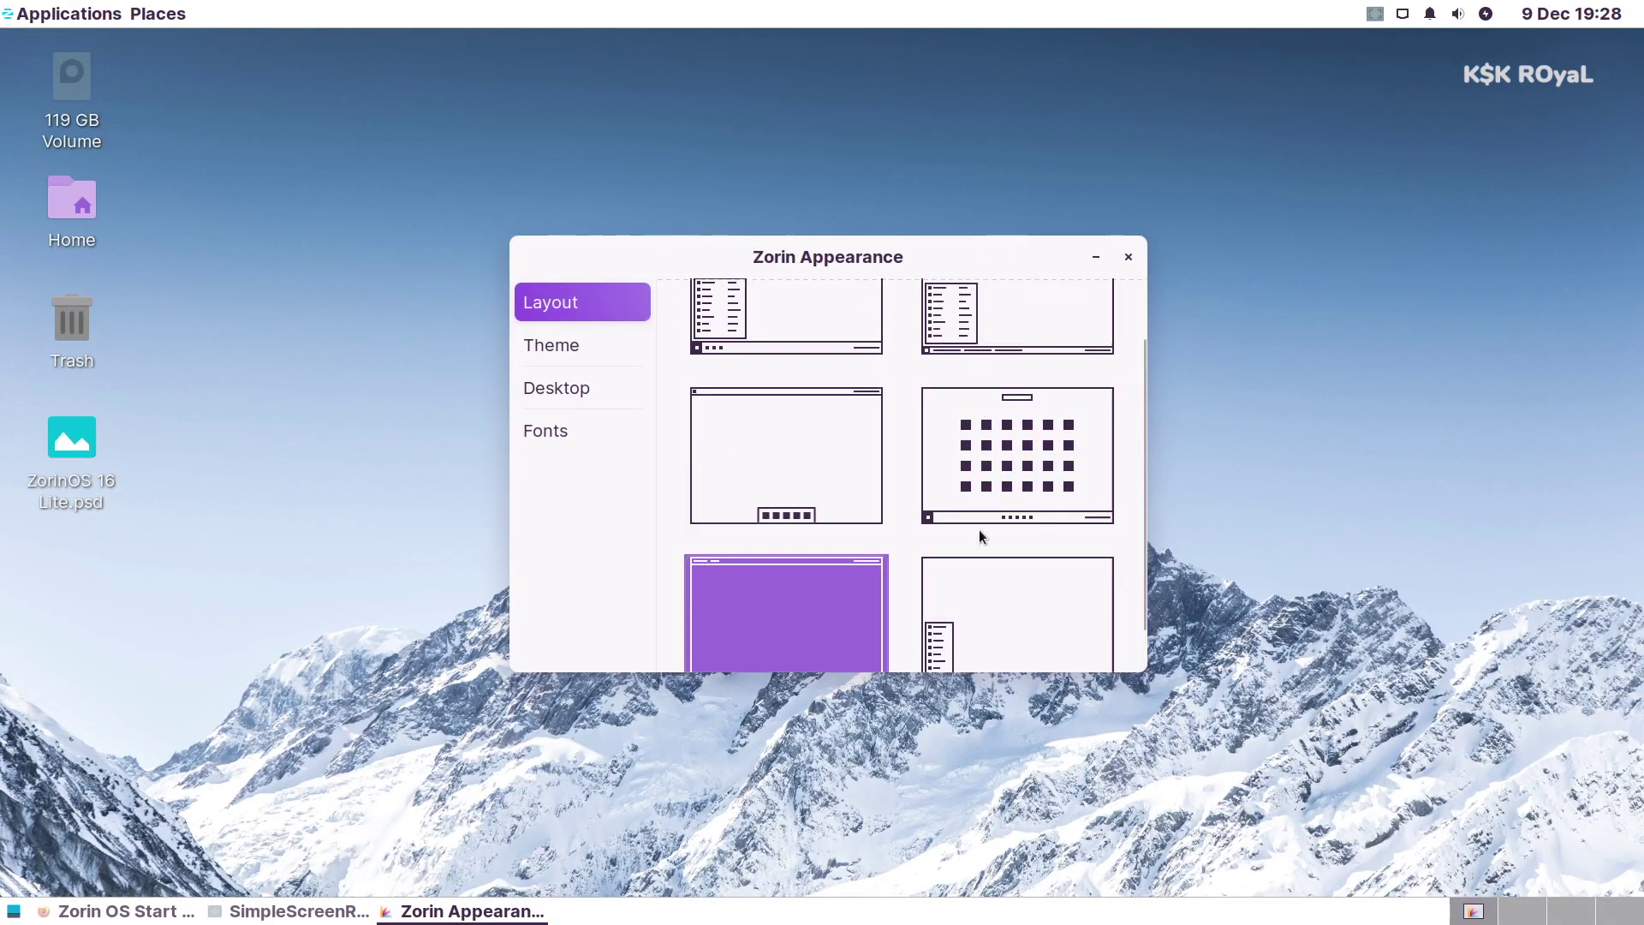
scroll(979, 530, up, 1)
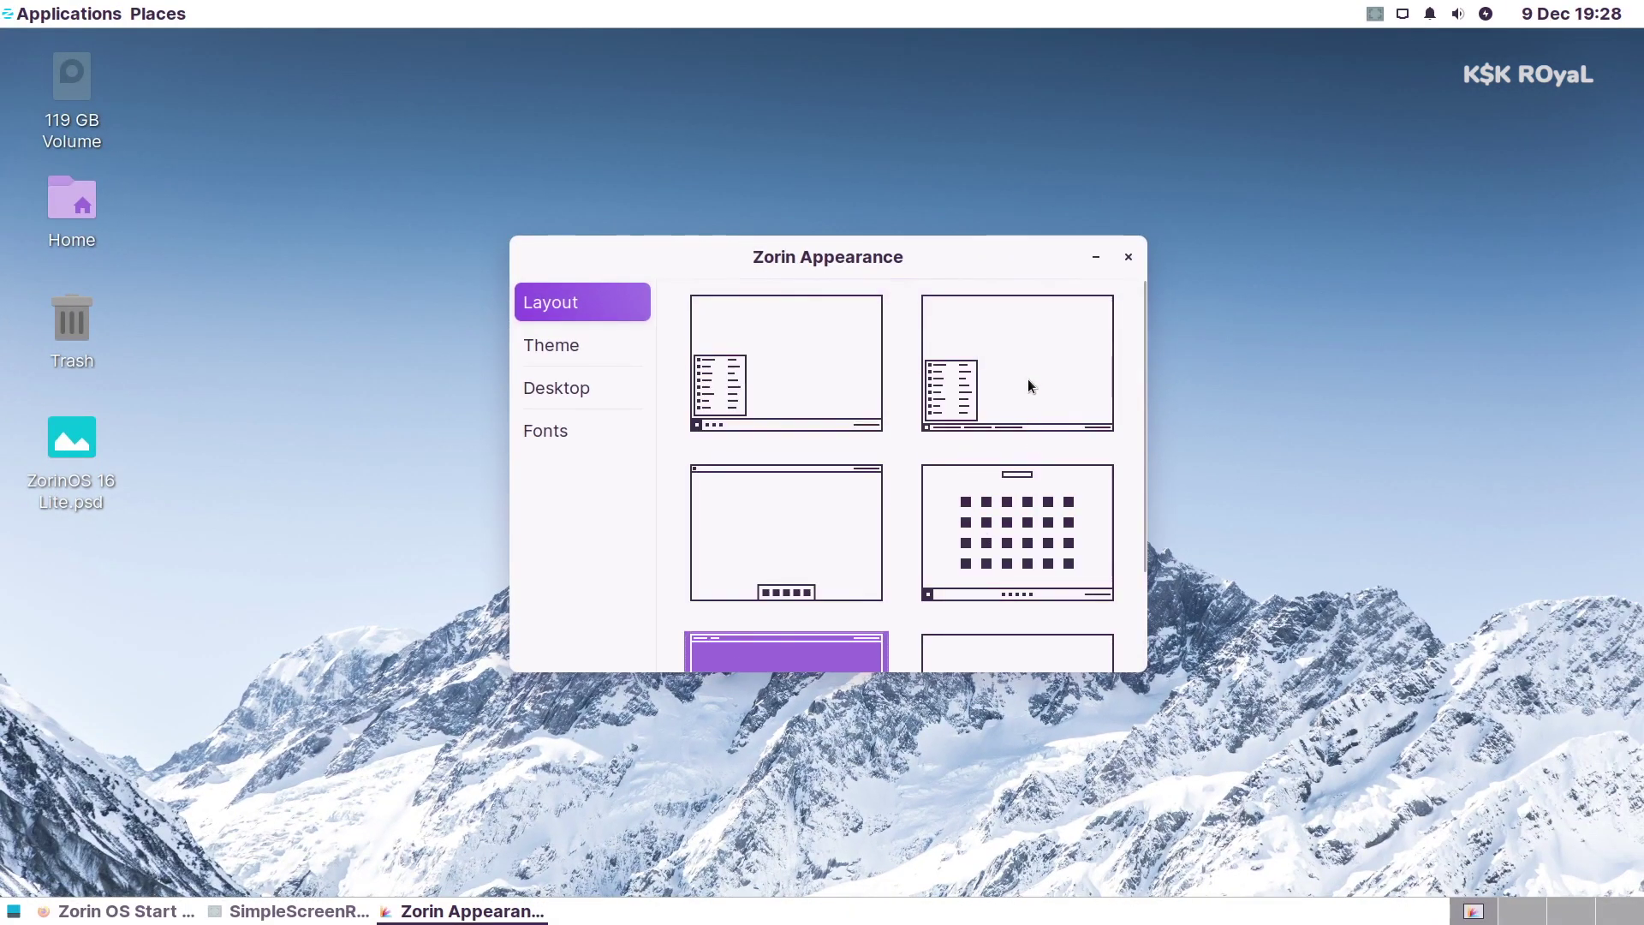
click(1028, 378)
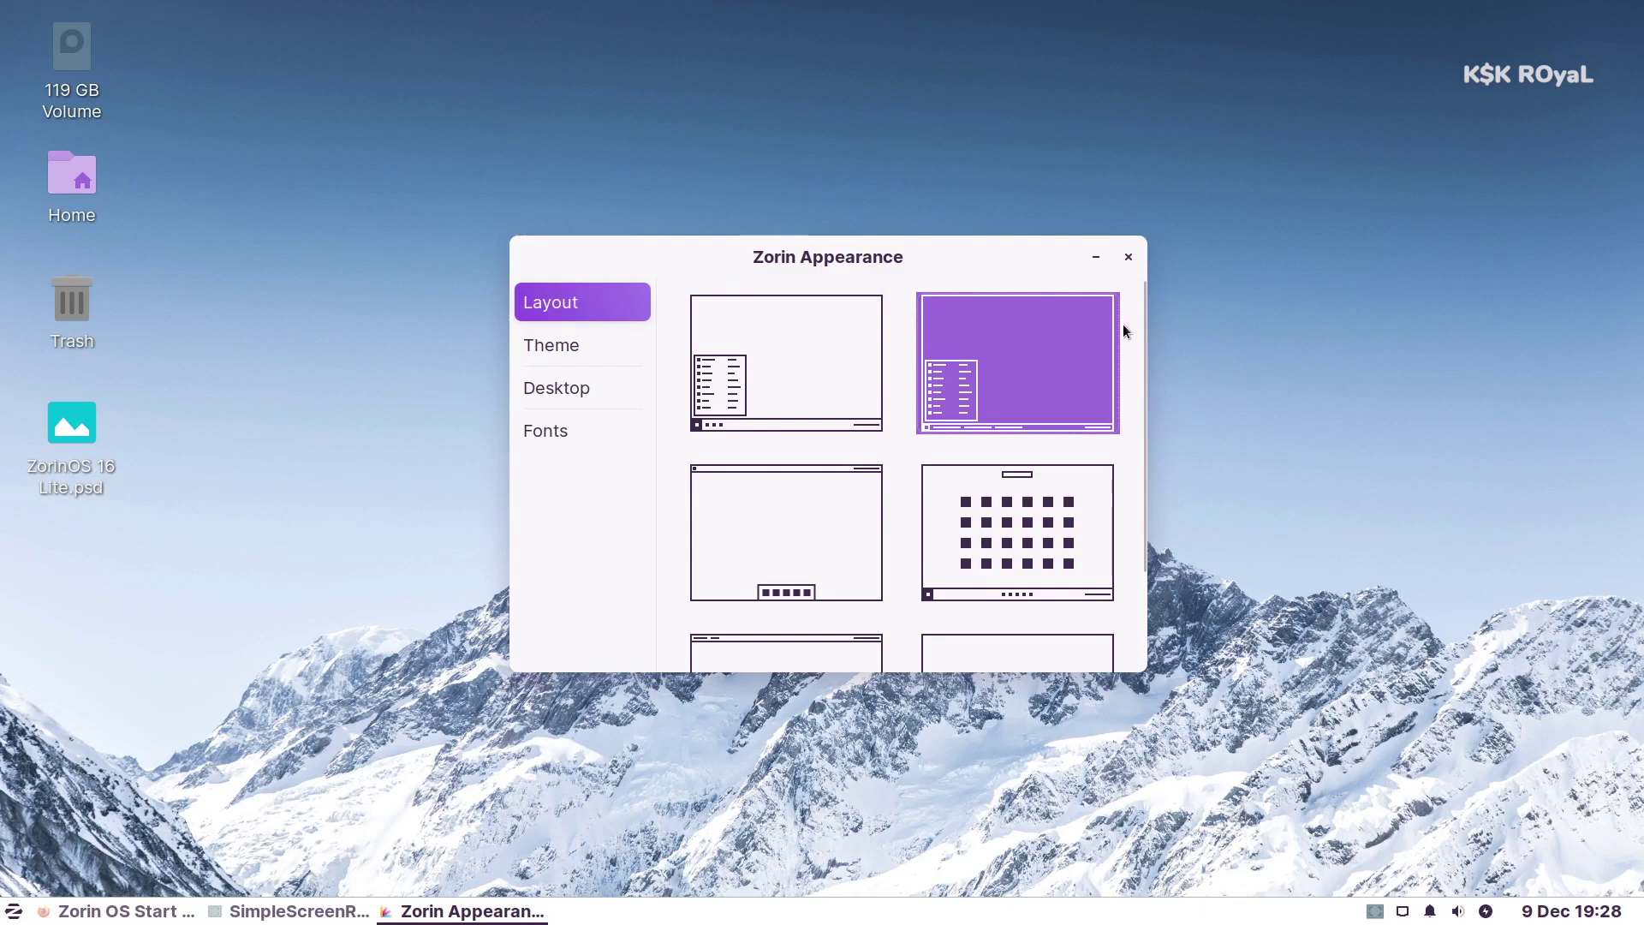
click(86, 914)
click(86, 916)
click(272, 919)
click(272, 918)
click(13, 910)
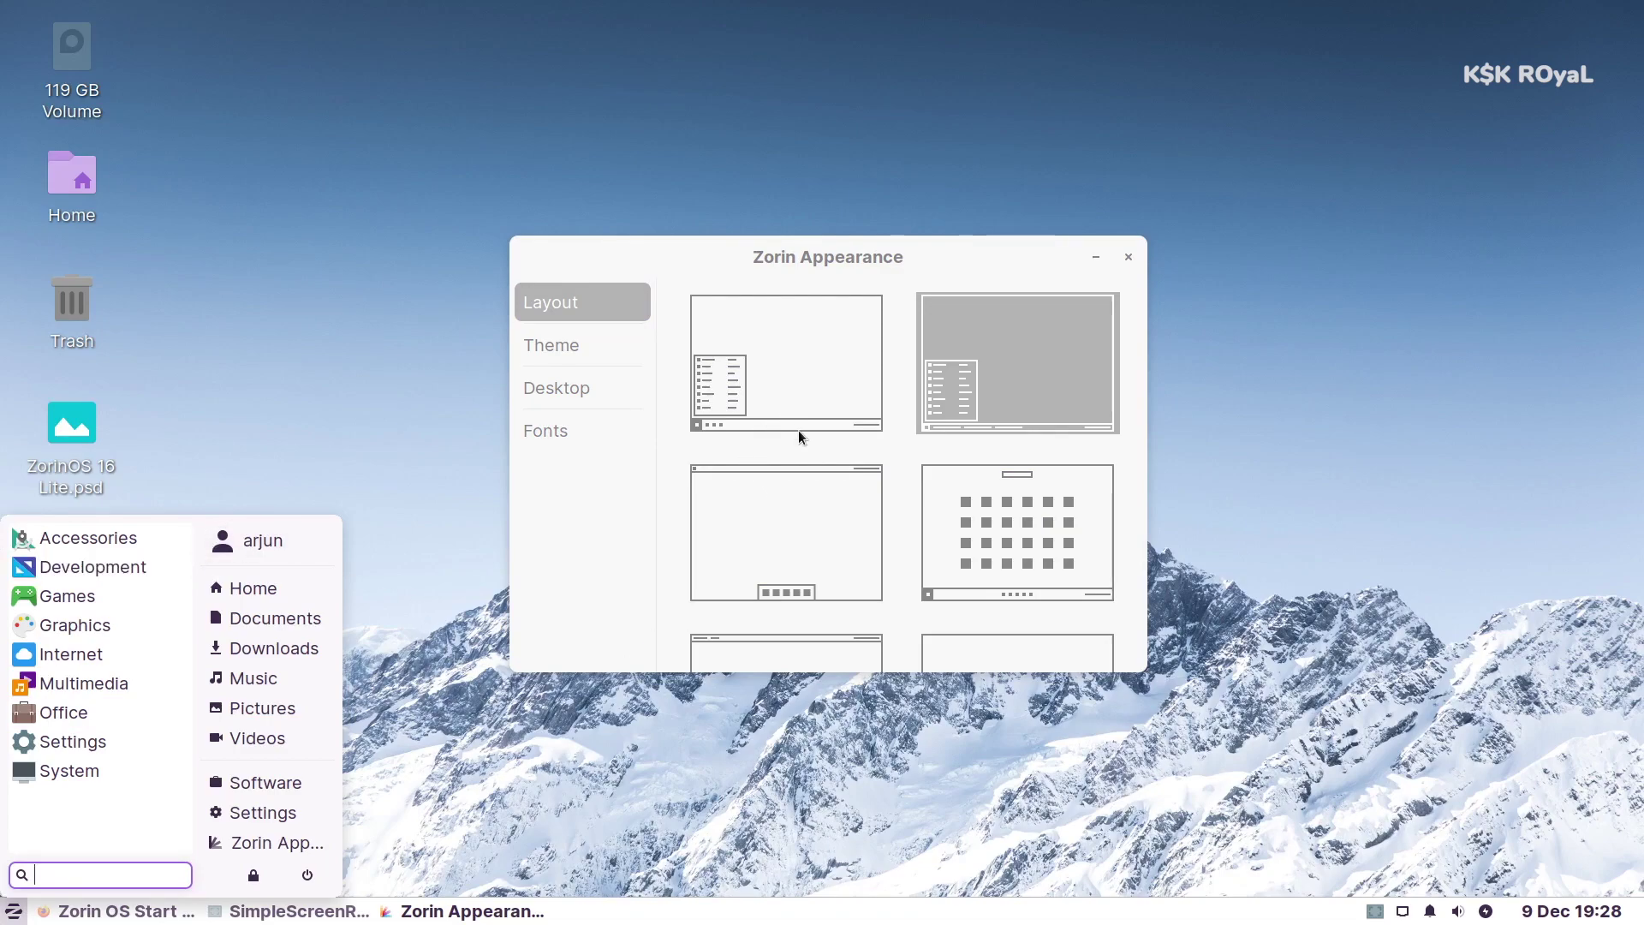
click(805, 450)
Step: Apply the layout with a single-column Applications menu and labelled window list, and open that menu
scroll(931, 475, down, 2)
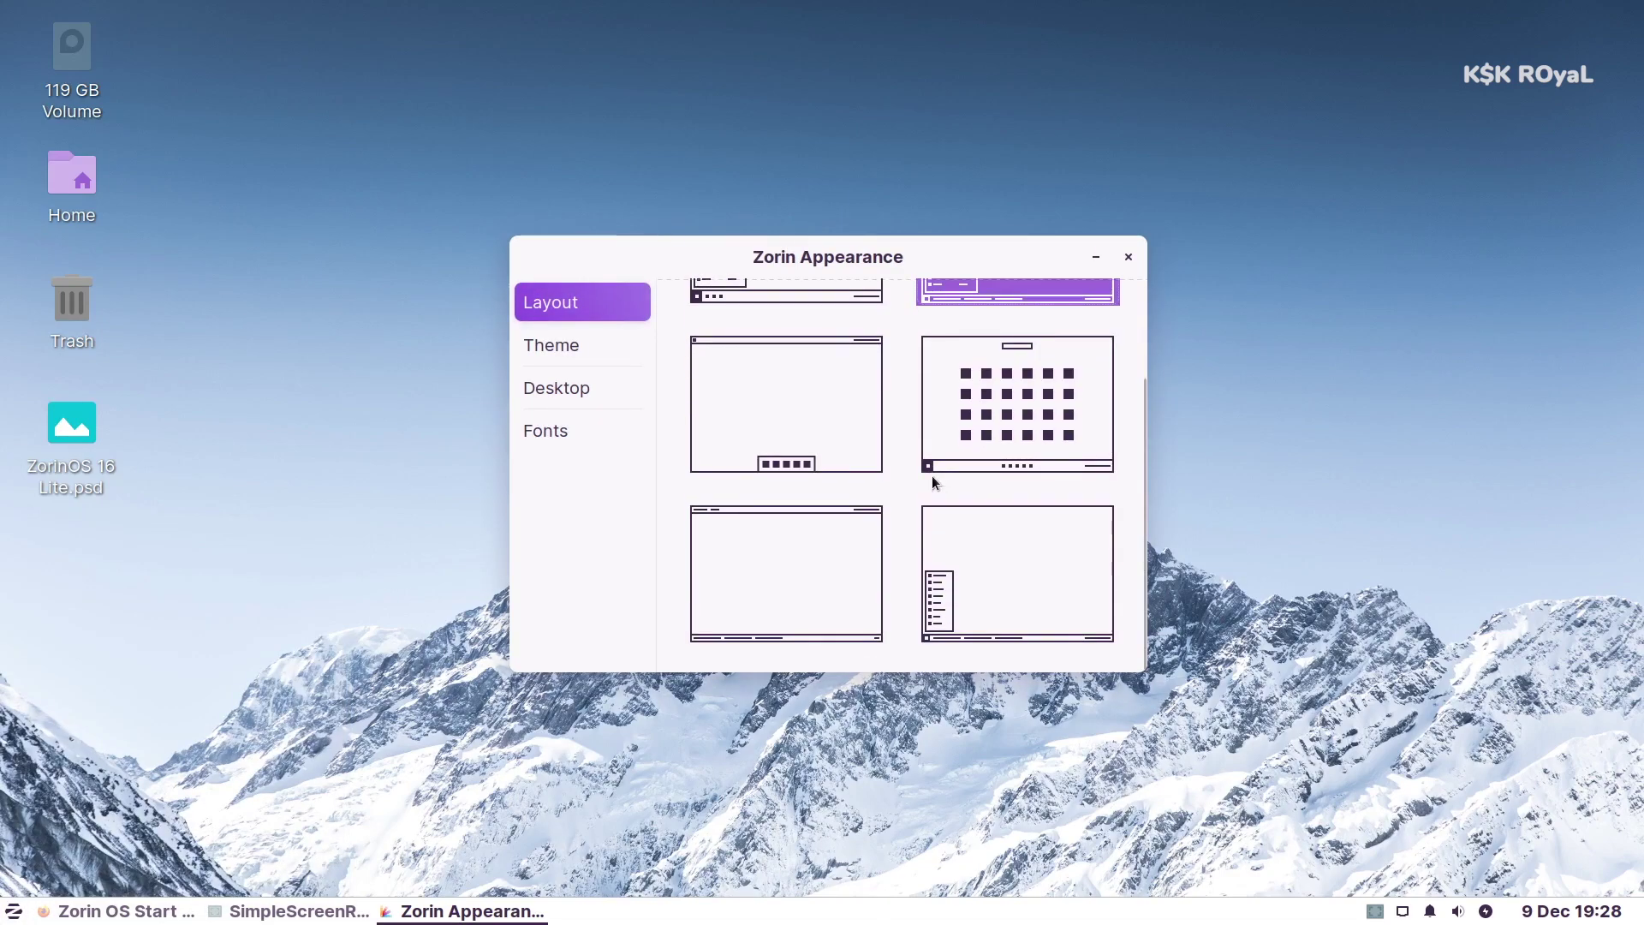
click(1030, 591)
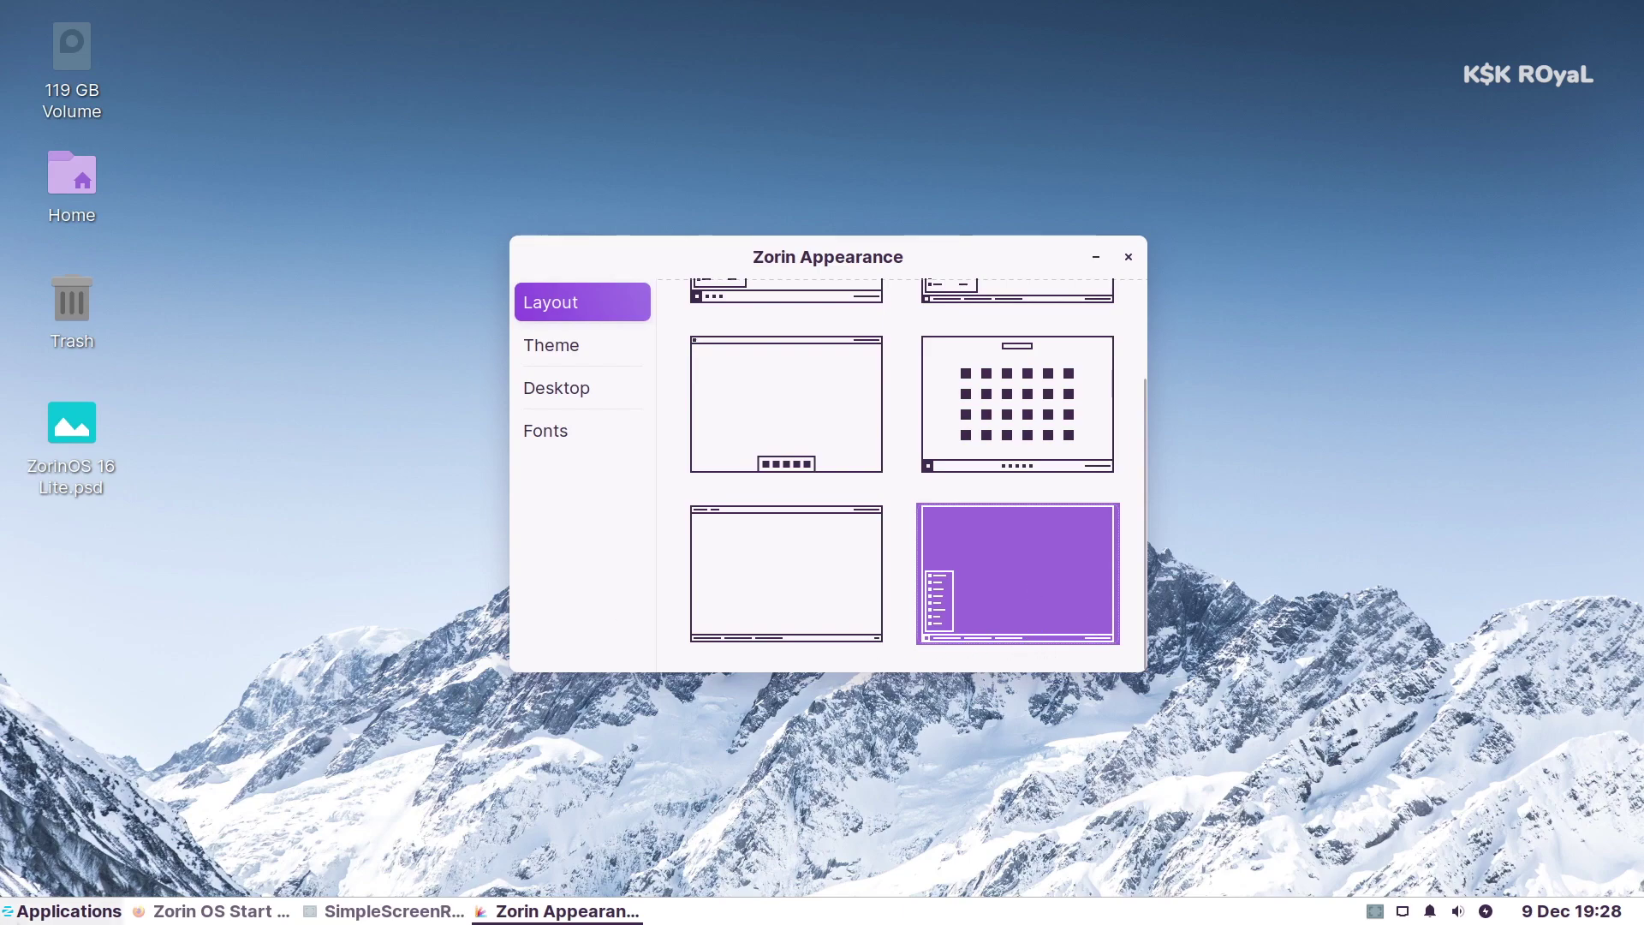
click(34, 912)
mouse_move(68, 552)
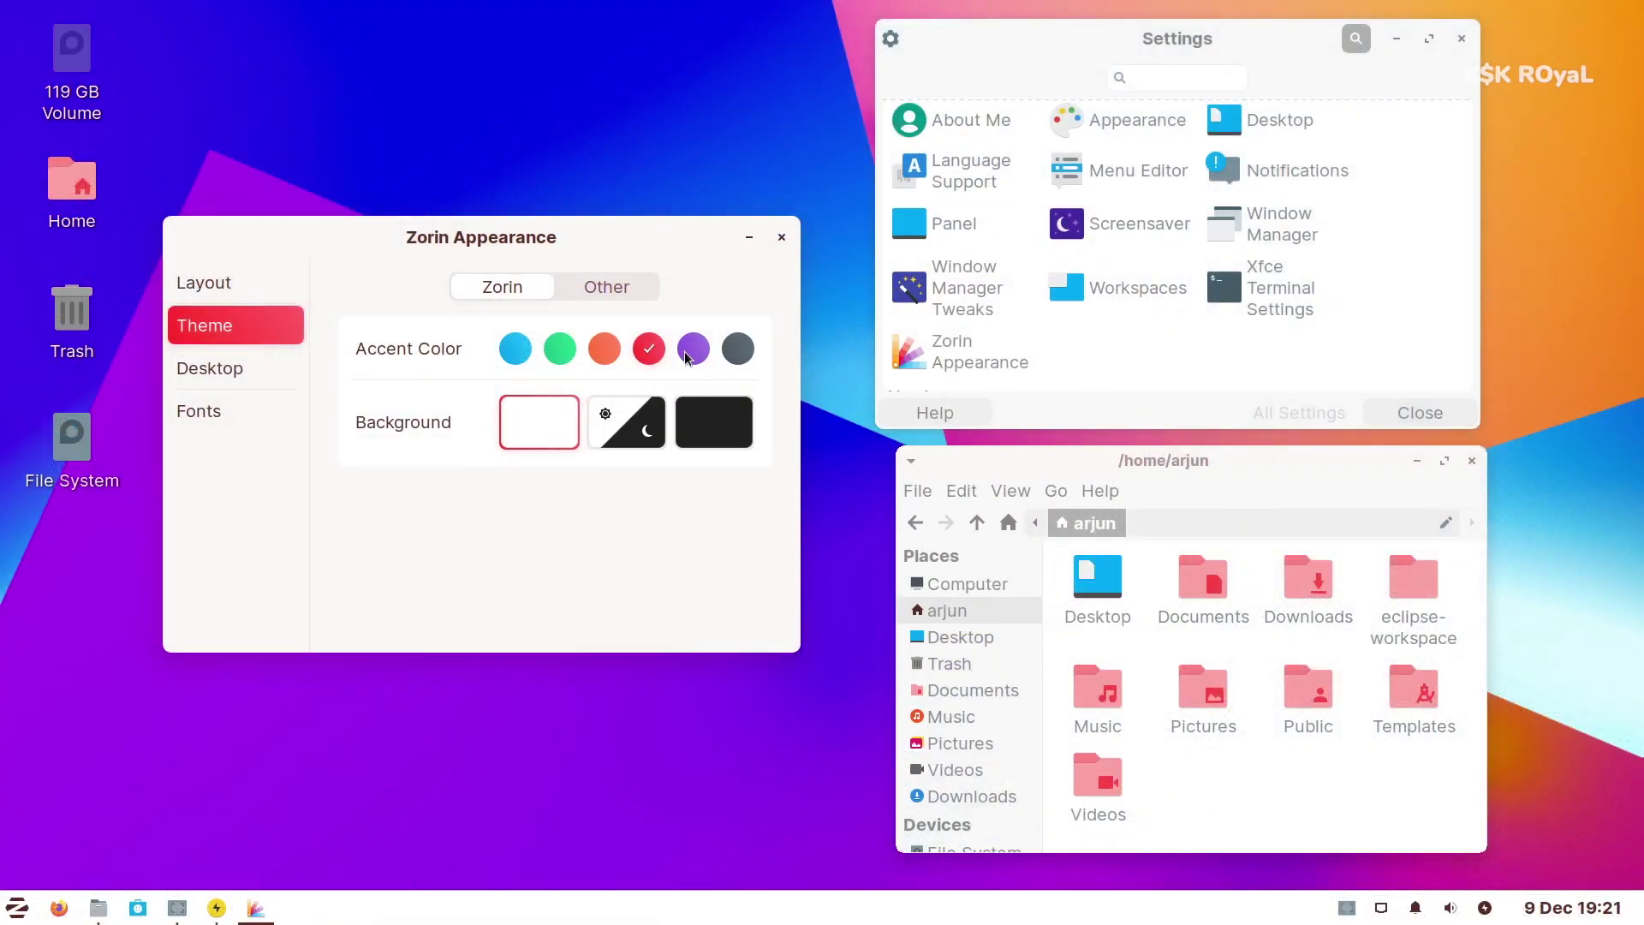
Step: Set the theme's accent color to purple and its background to dark after trying the light and automatic options
click(693, 349)
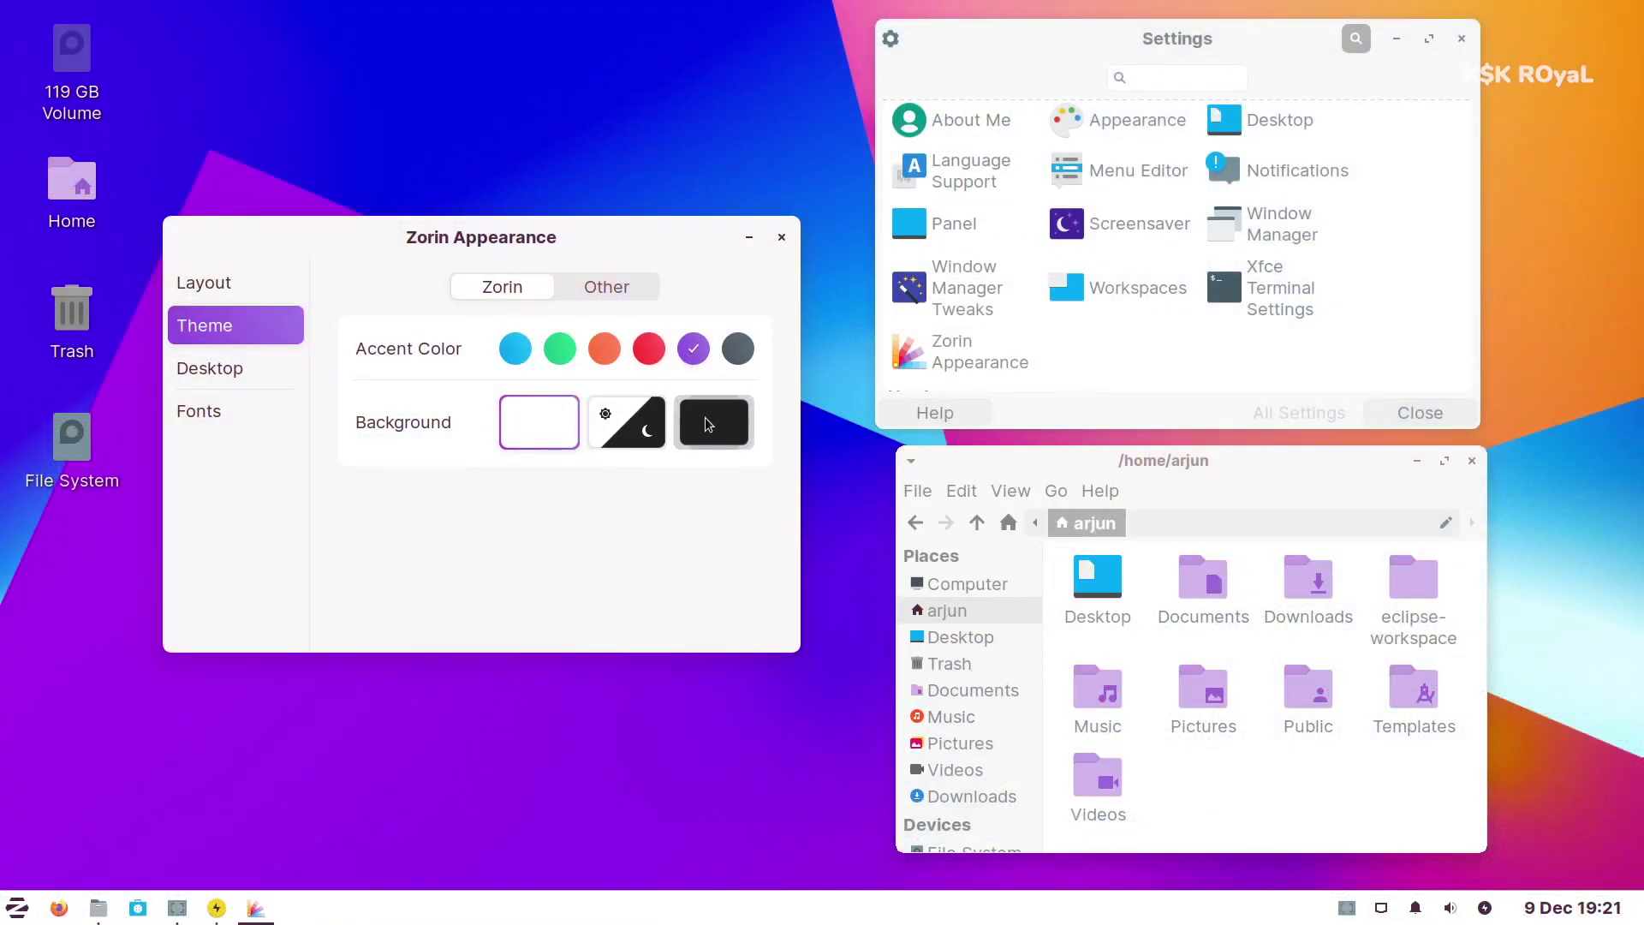
click(706, 422)
click(558, 427)
click(606, 432)
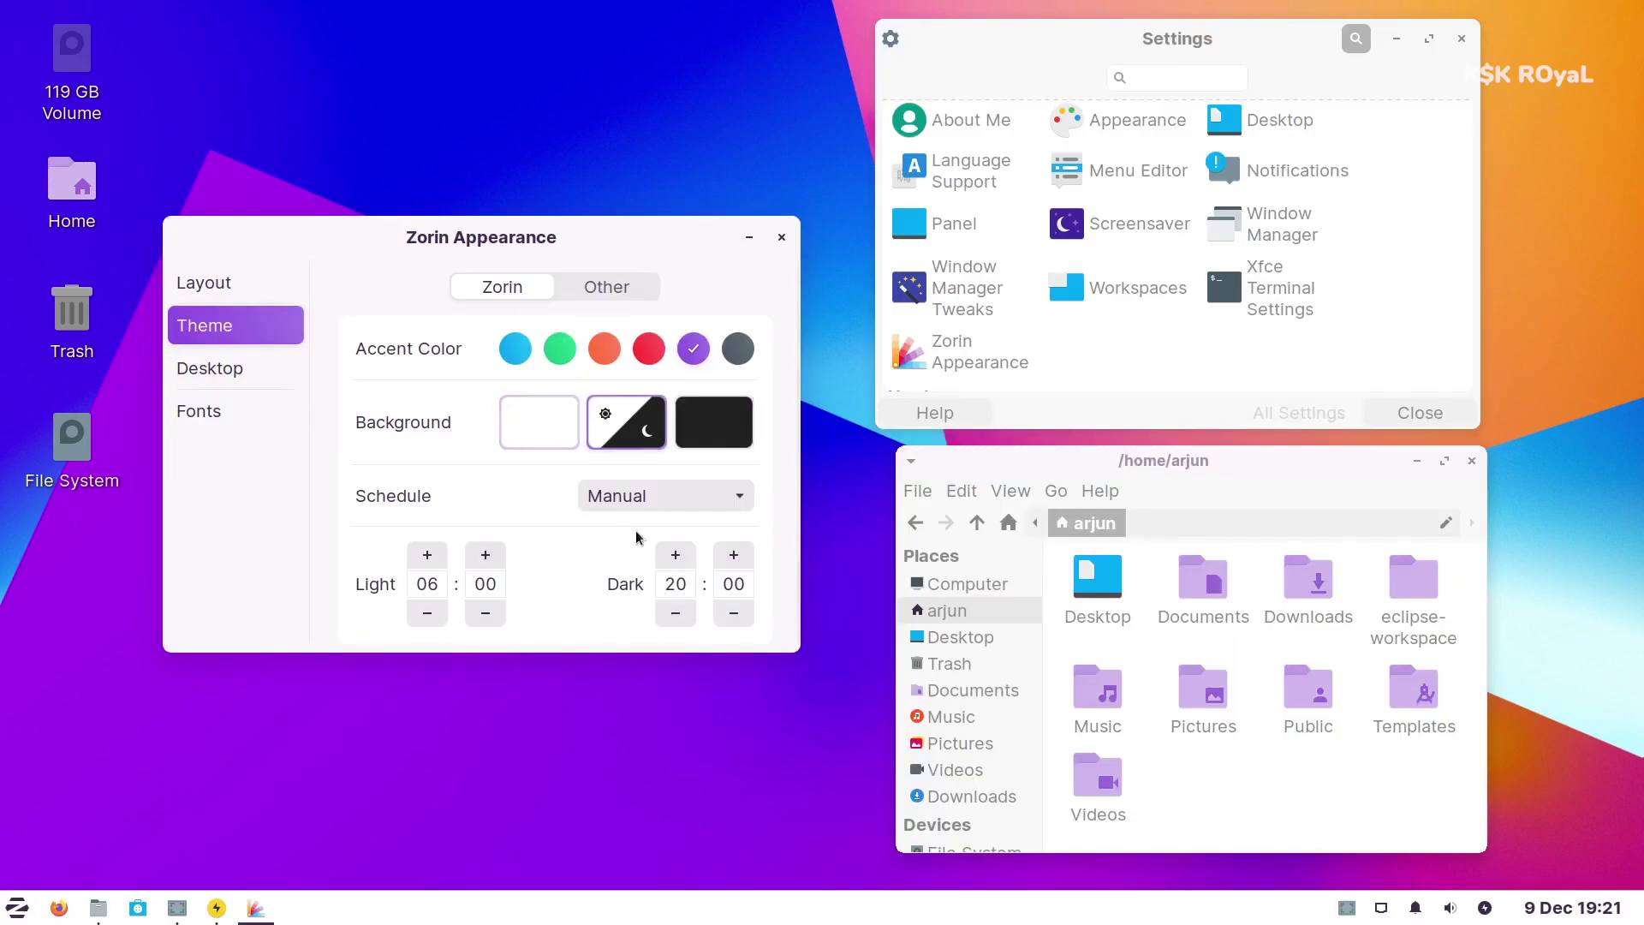
click(714, 422)
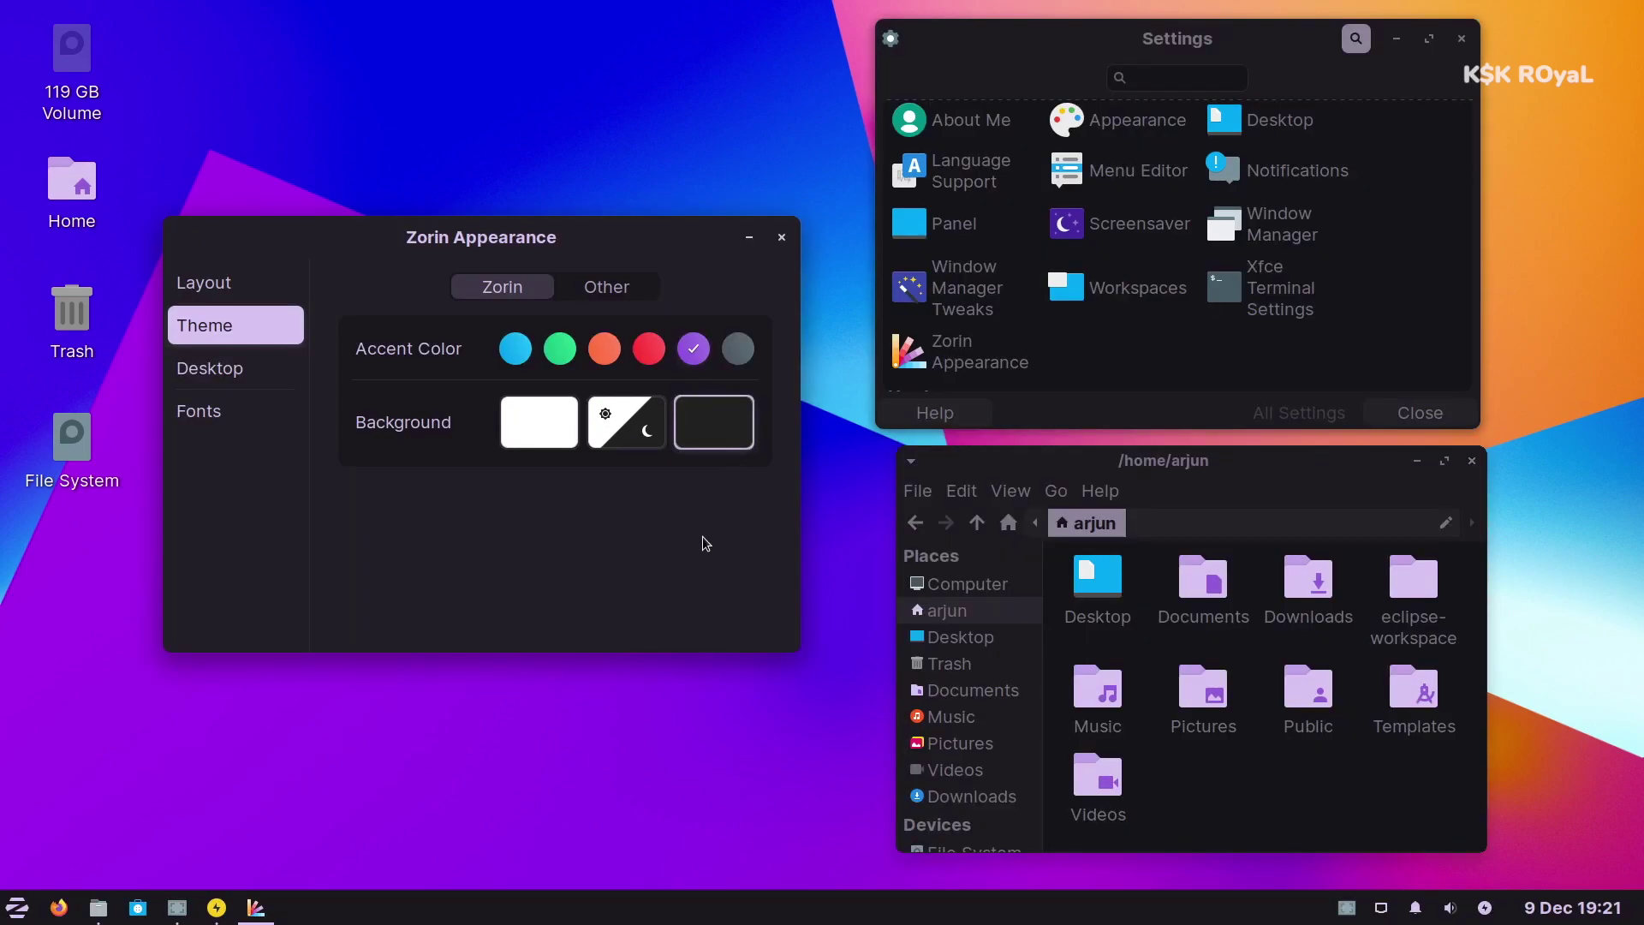
Step: Toggle the Home and Trash desktop icons off and on, hide the Filesystem icon, and open the Fonts settings
click(245, 368)
click(367, 352)
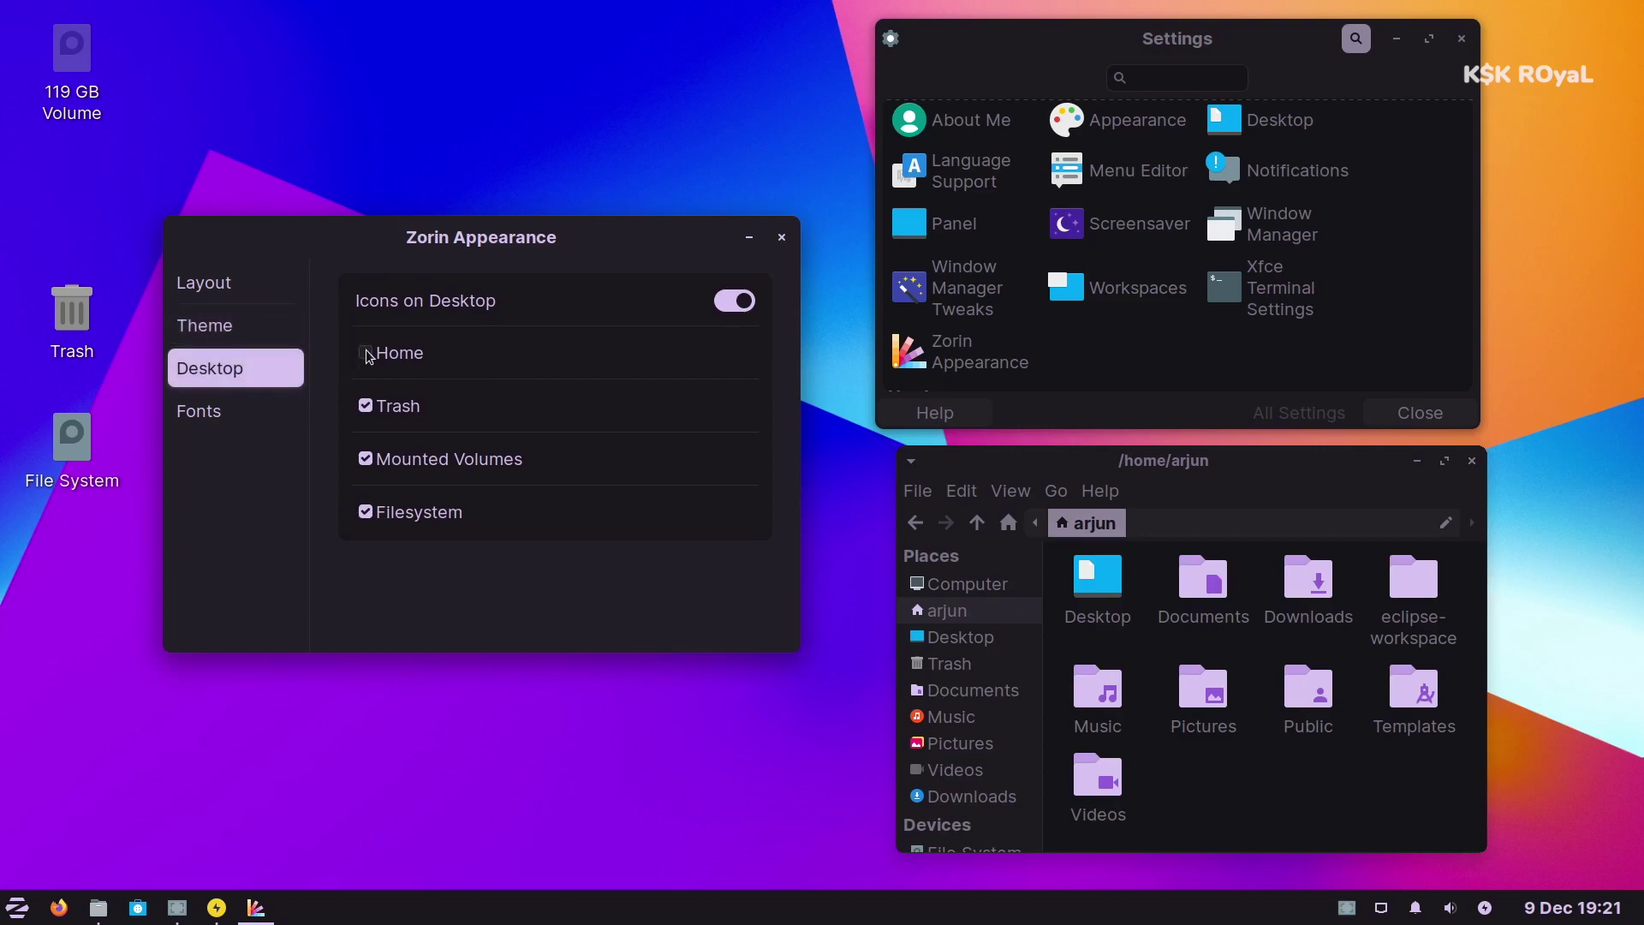
click(367, 407)
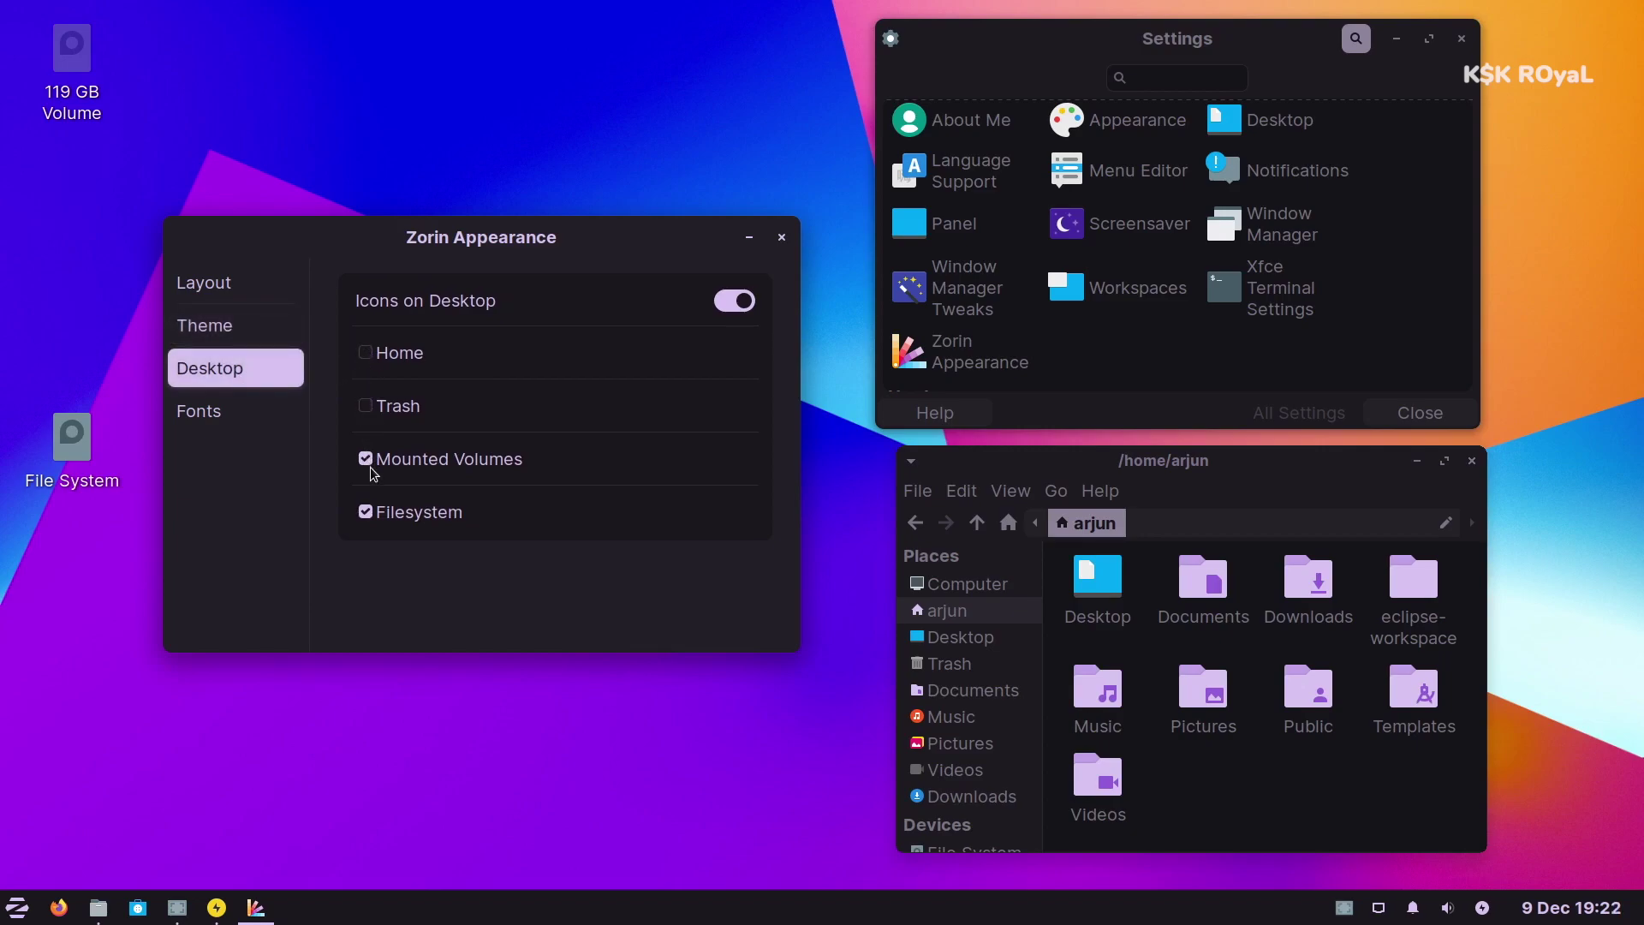
click(366, 409)
click(366, 354)
click(364, 460)
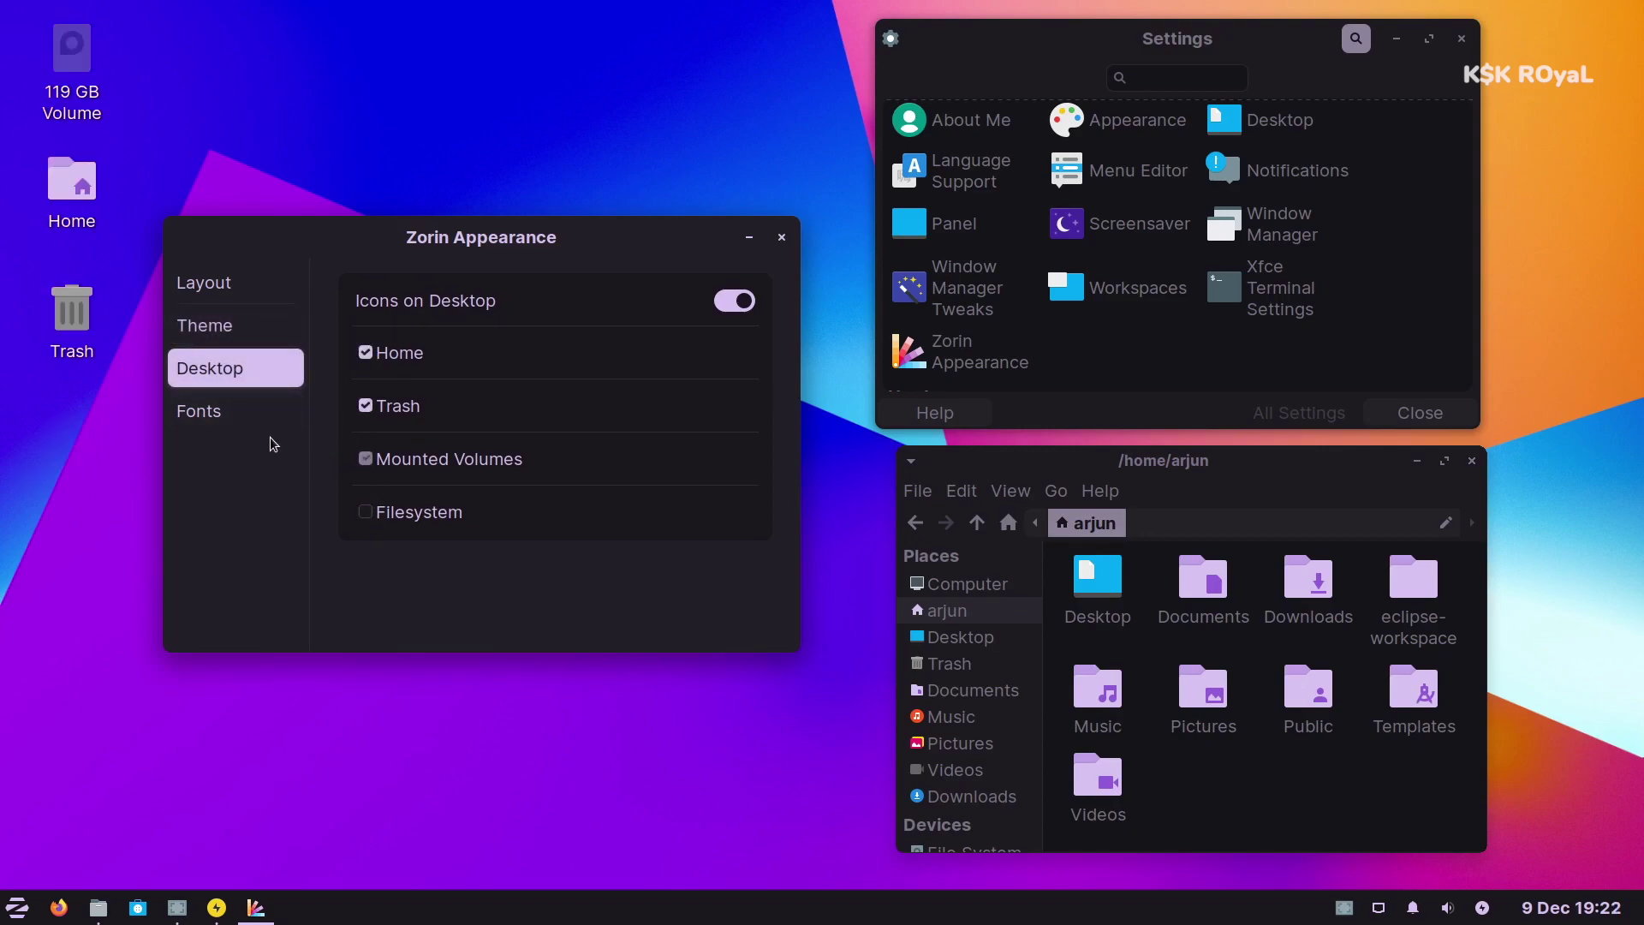
click(249, 412)
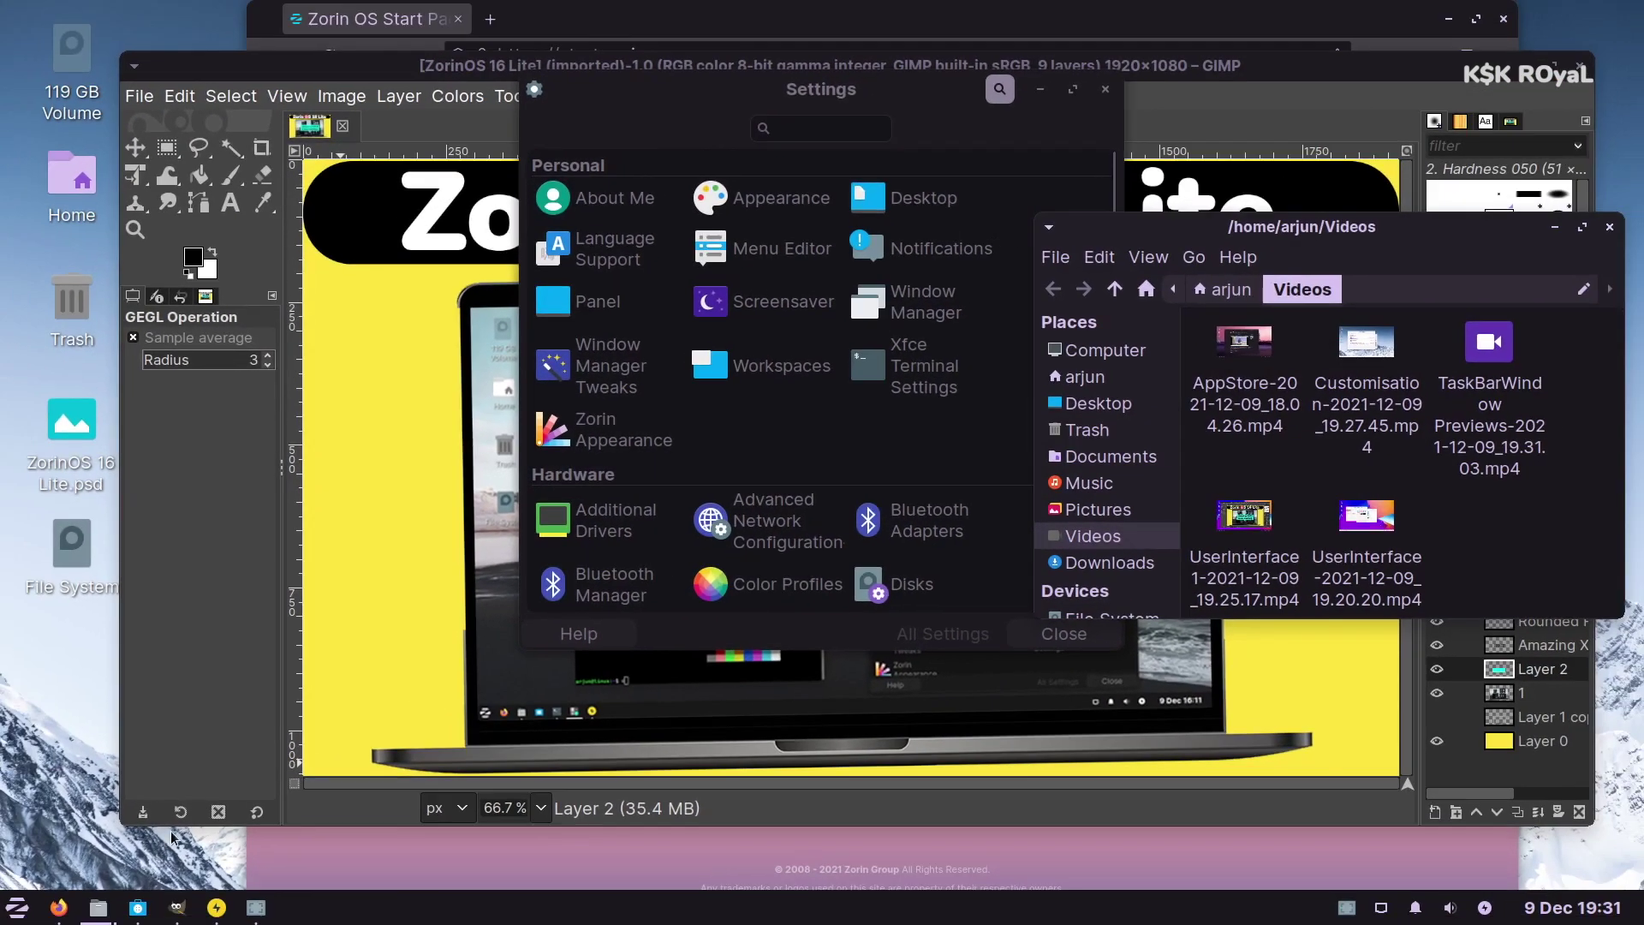
Step: Preview the open file manager and Software windows from the taskbar
mouse_move(51, 915)
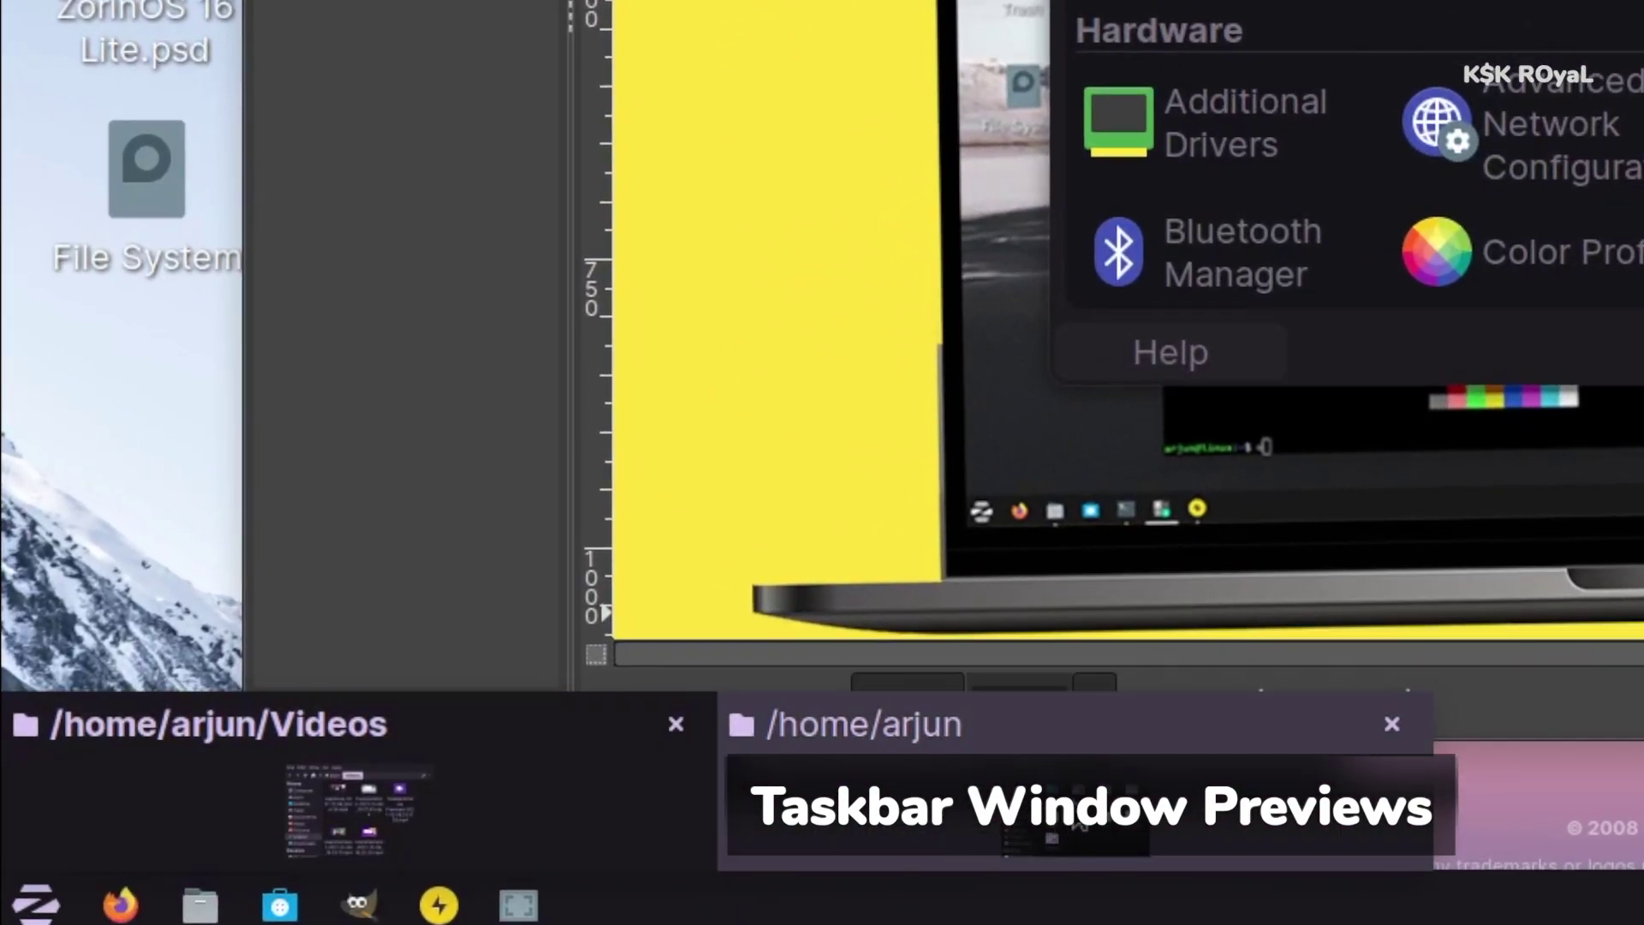
mouse_move(283, 911)
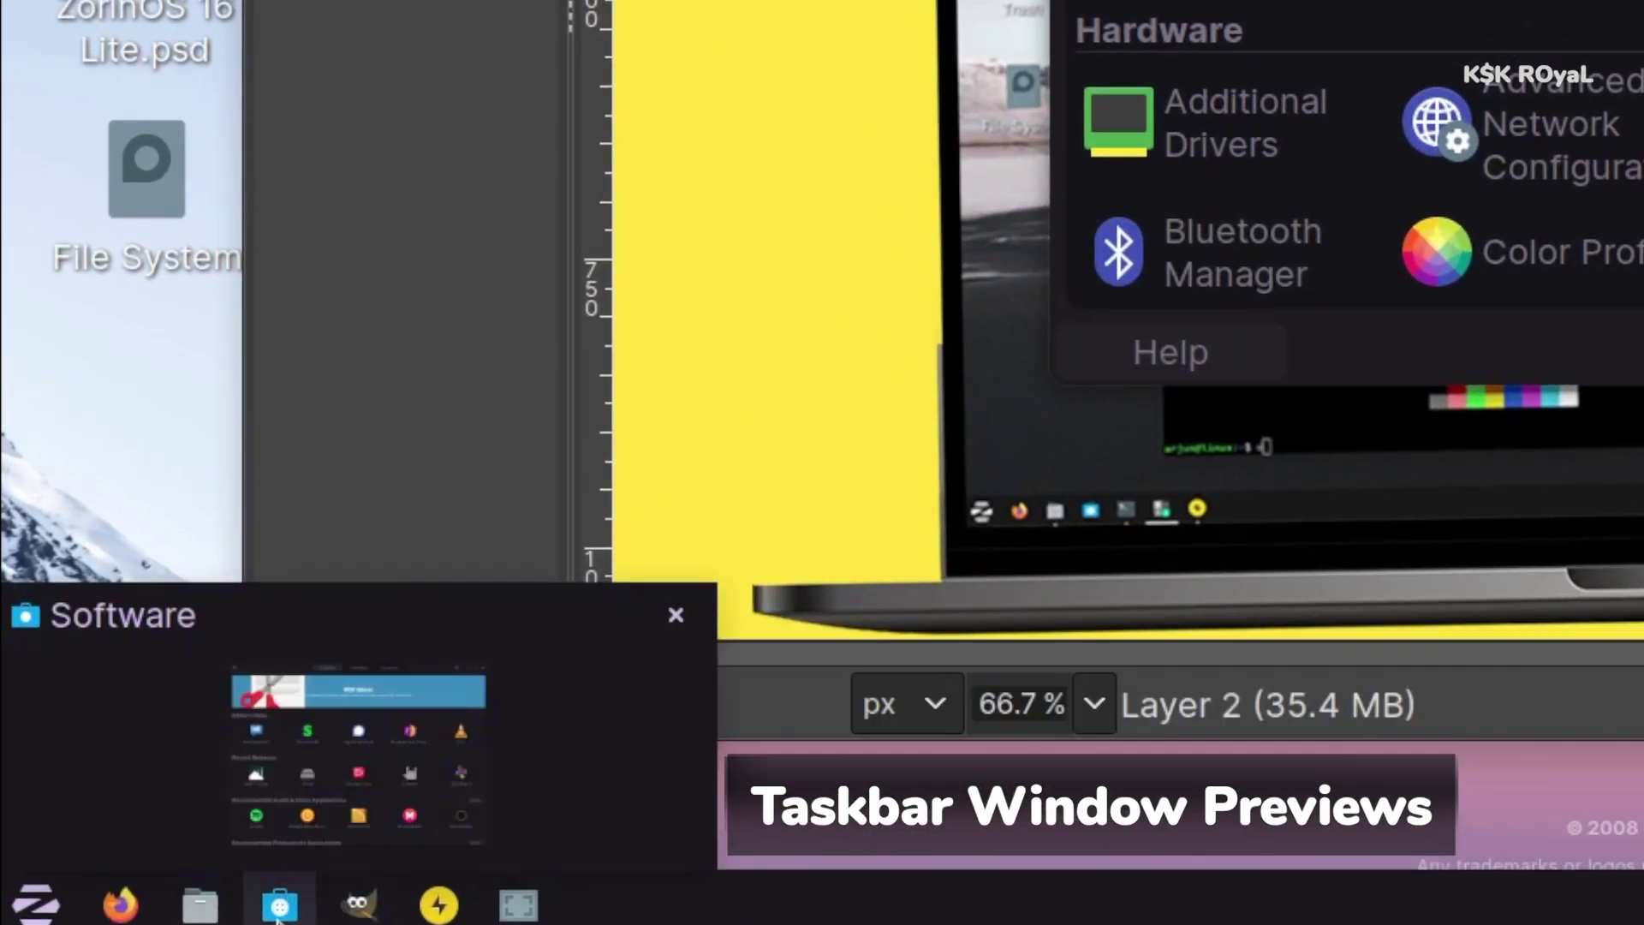
Step: Preview the GIMP and Settings windows from the taskbar, and bring the Software window forward through its preview
mouse_move(360, 906)
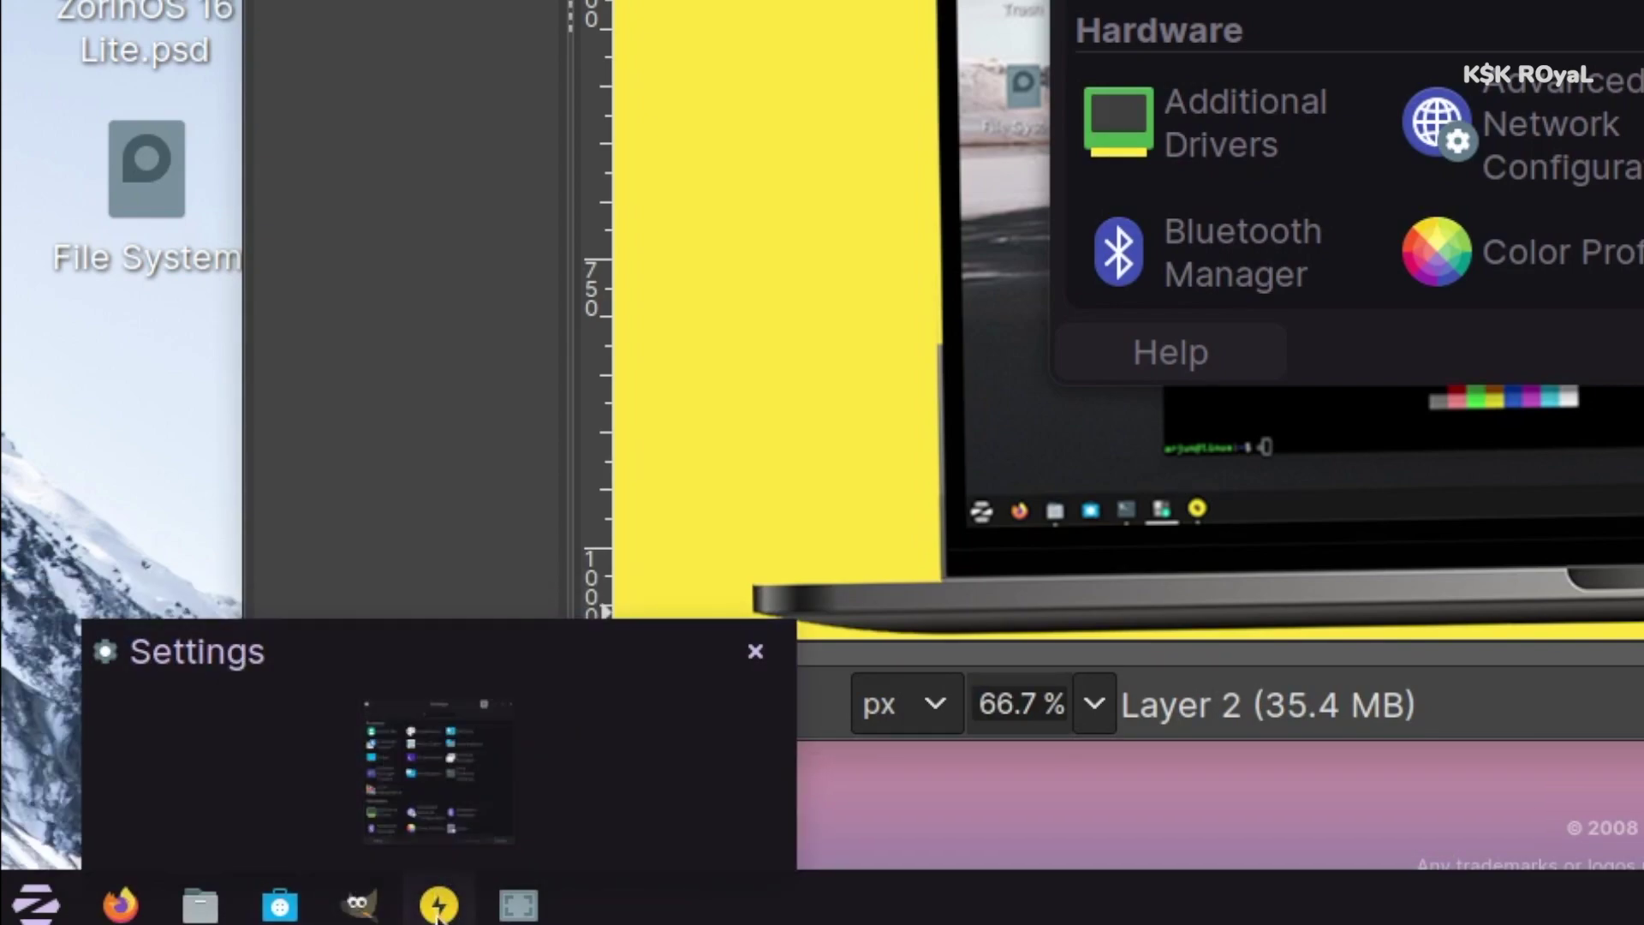
mouse_move(504, 871)
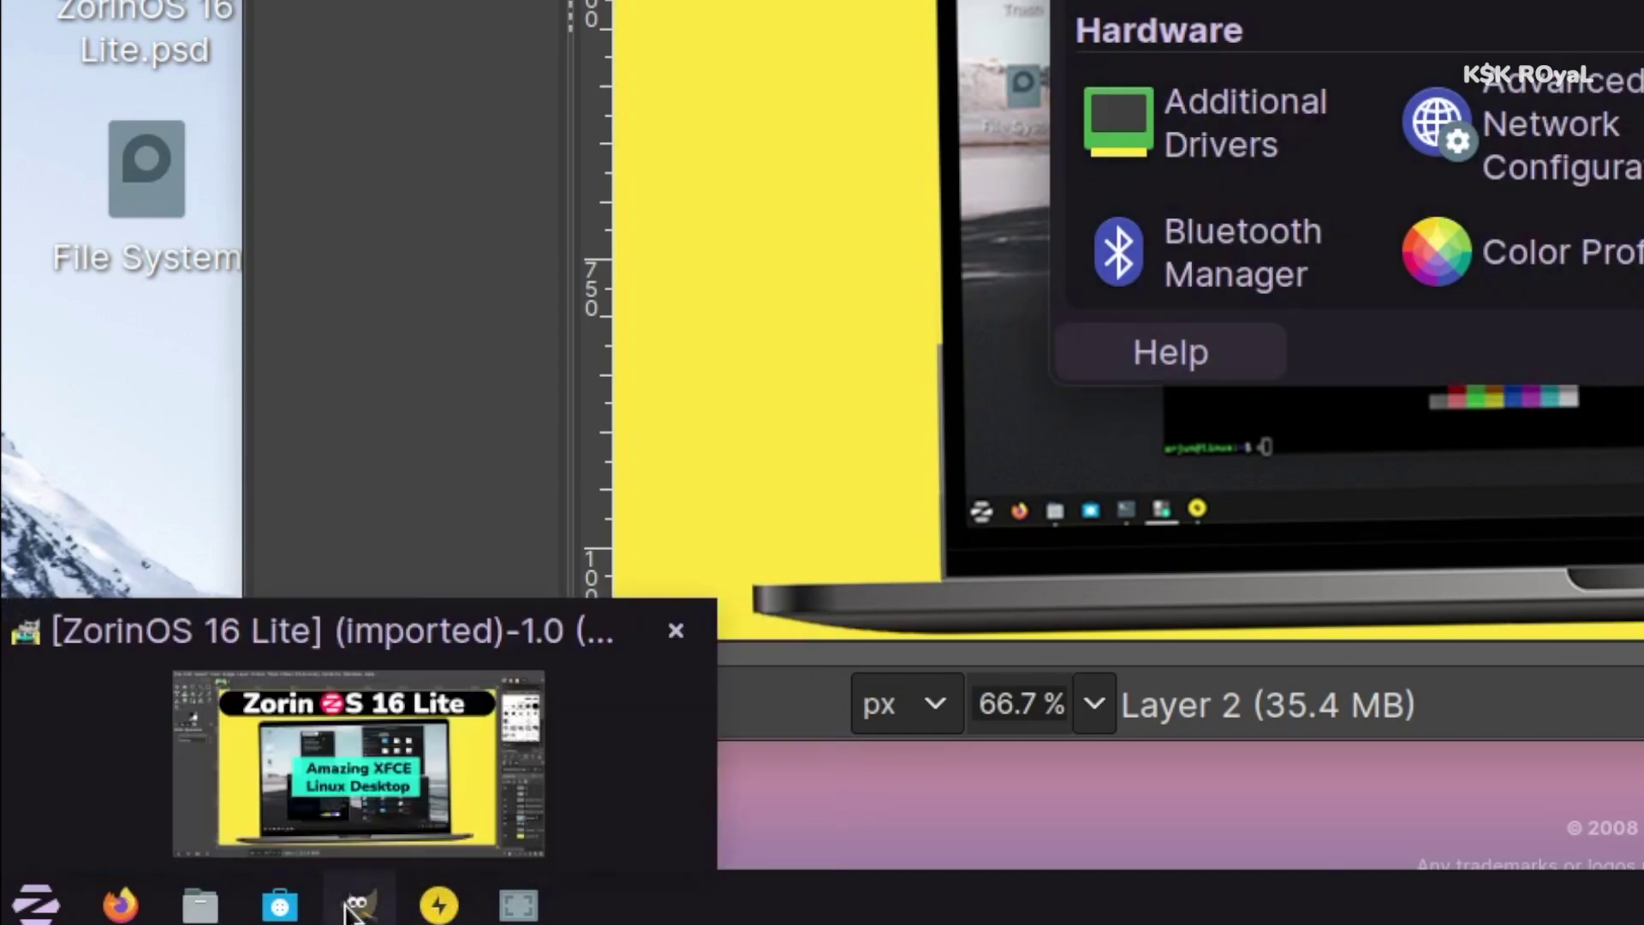
click(406, 767)
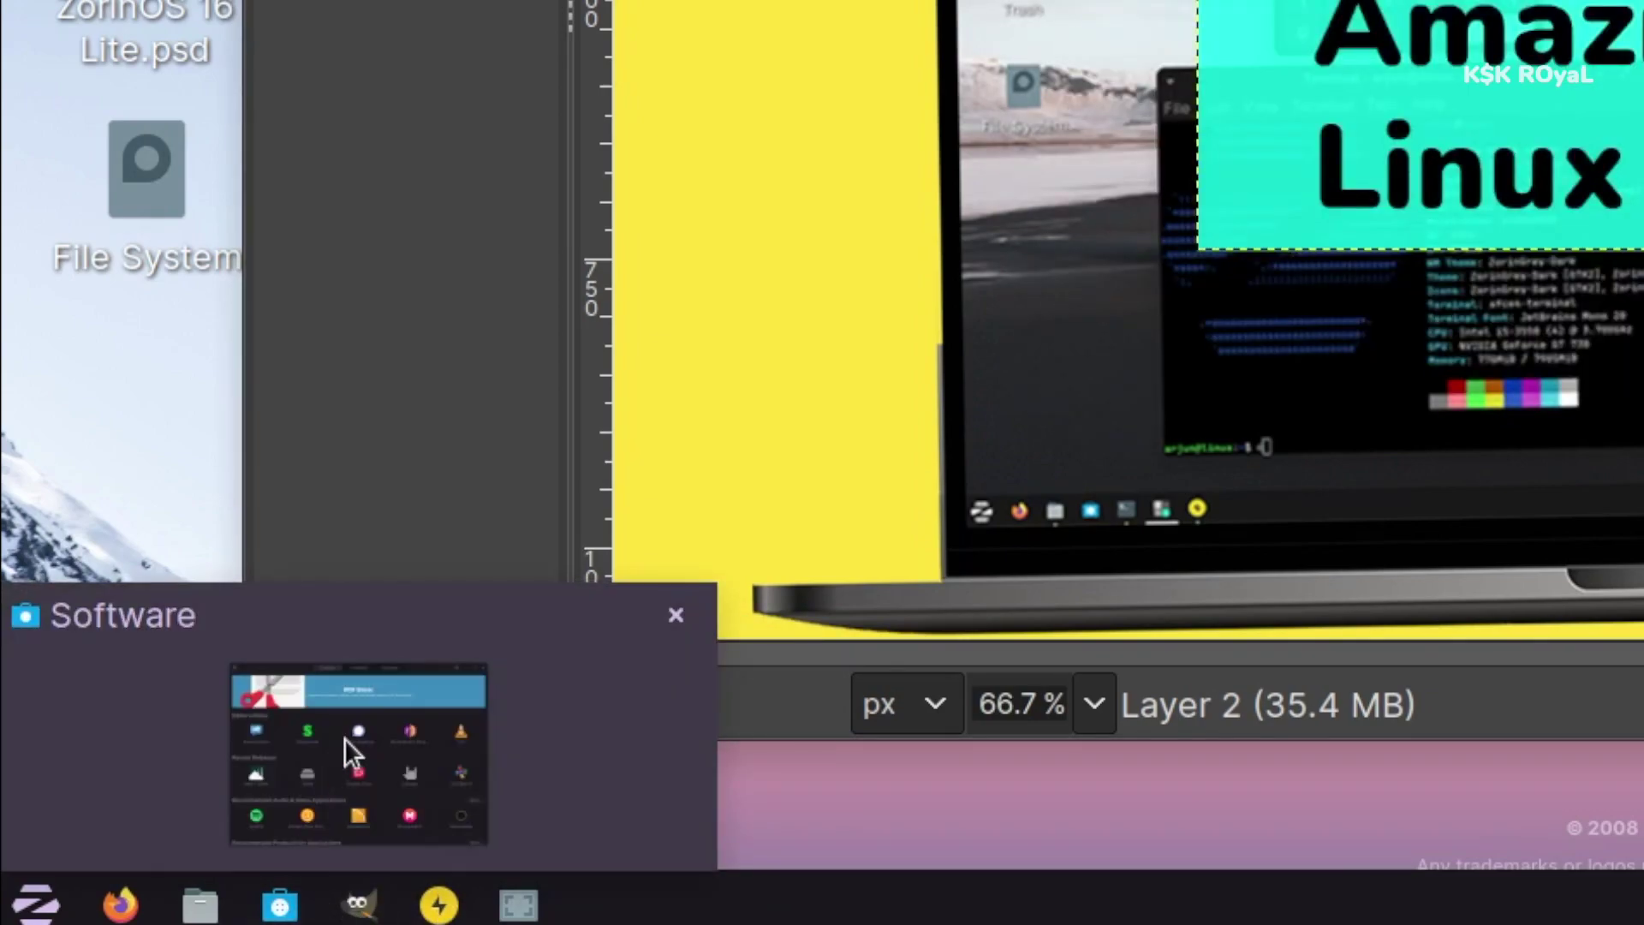
click(345, 738)
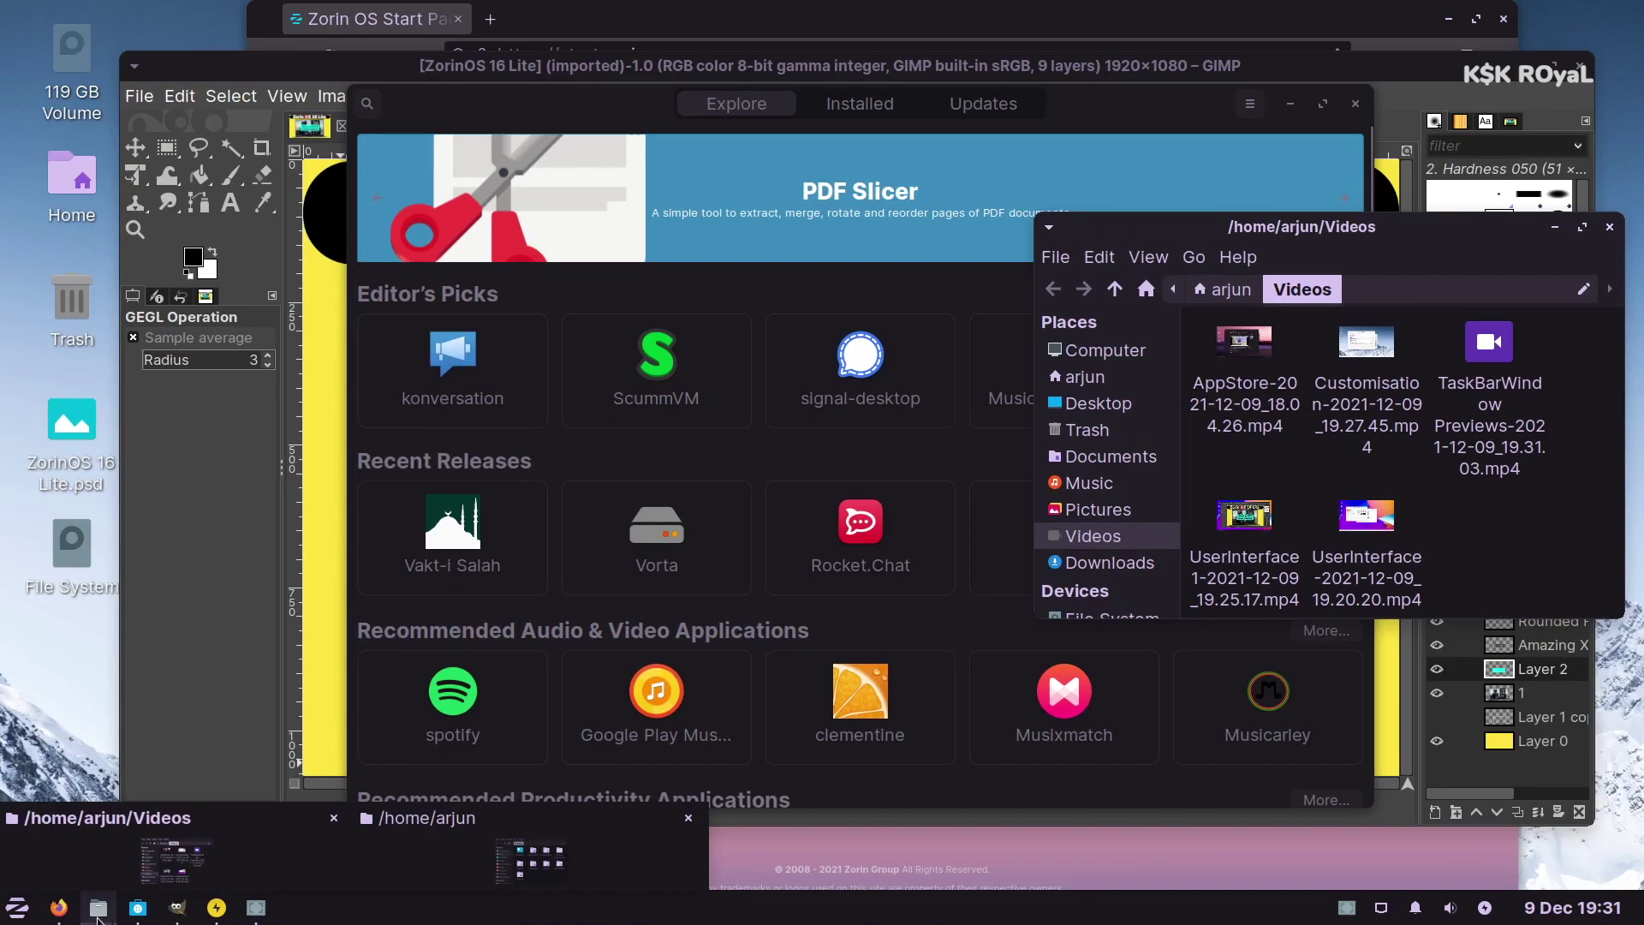
Step: Switch to the Firefox window through its taskbar preview and load apple.com
mouse_move(110, 910)
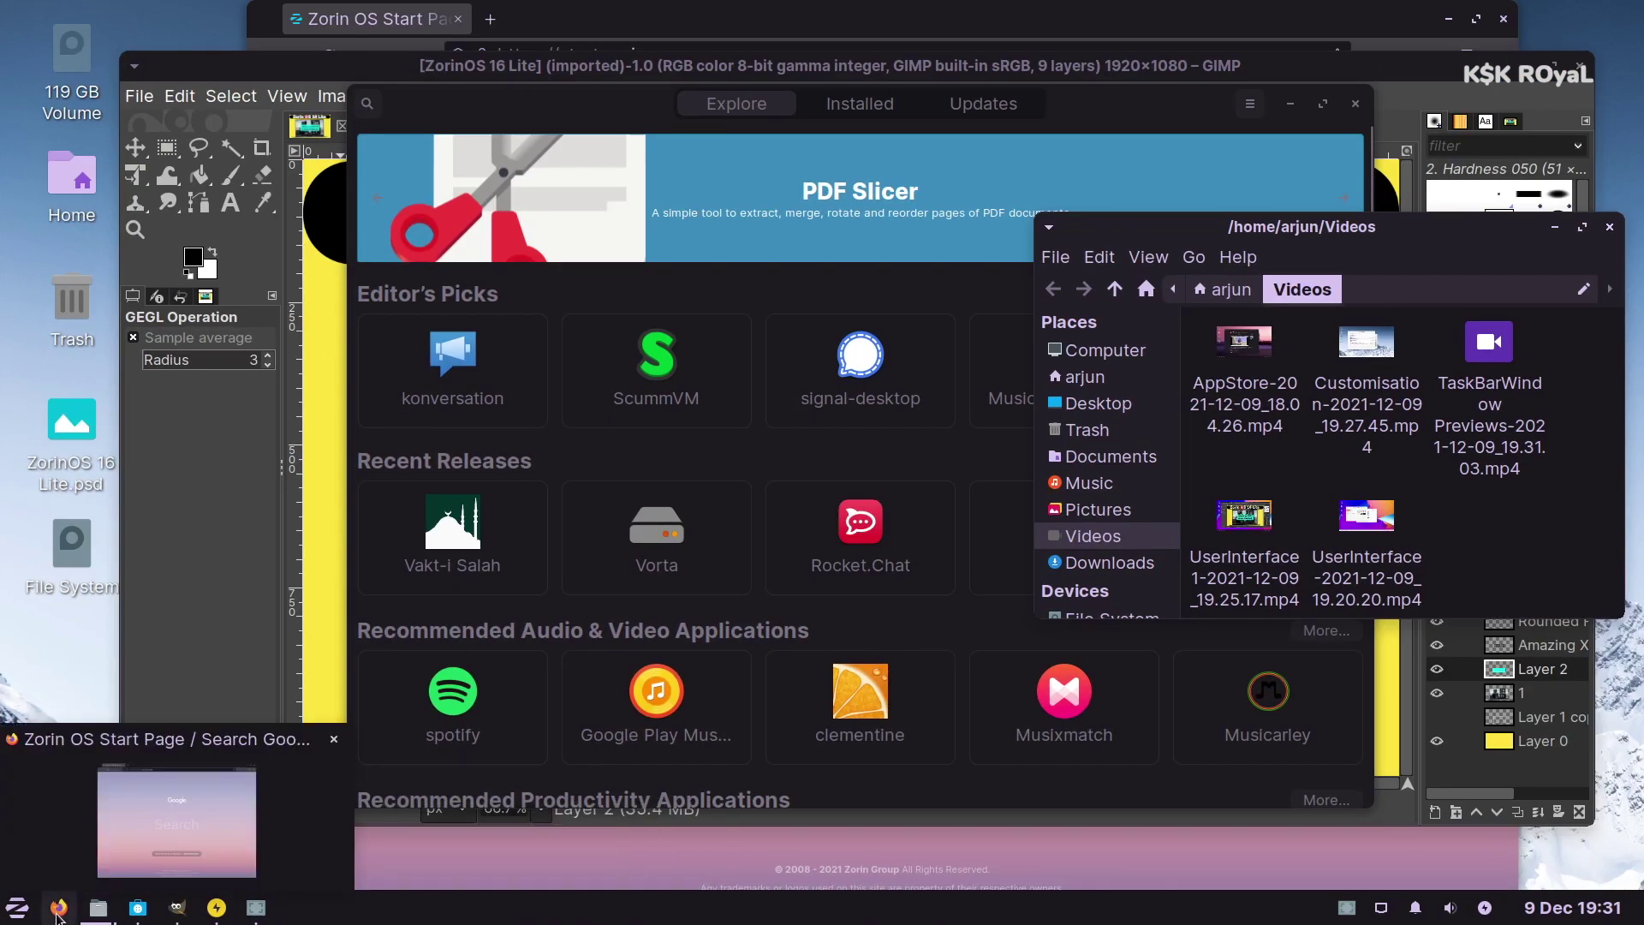
click(296, 733)
click(716, 57)
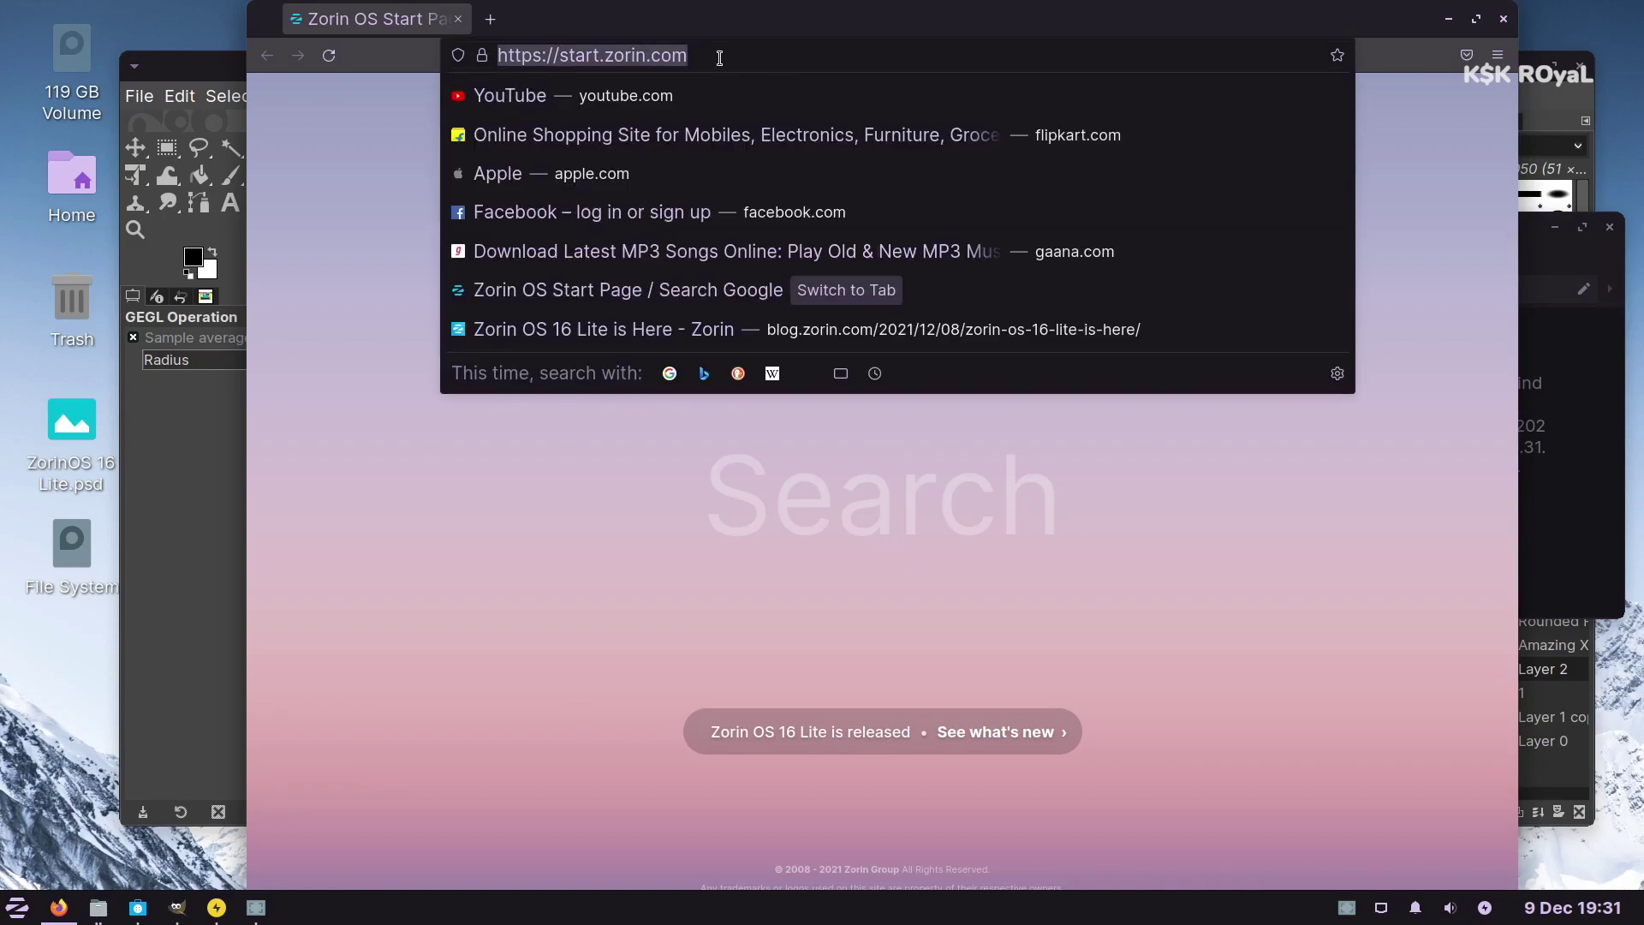
text(apple.com)
key(Return)
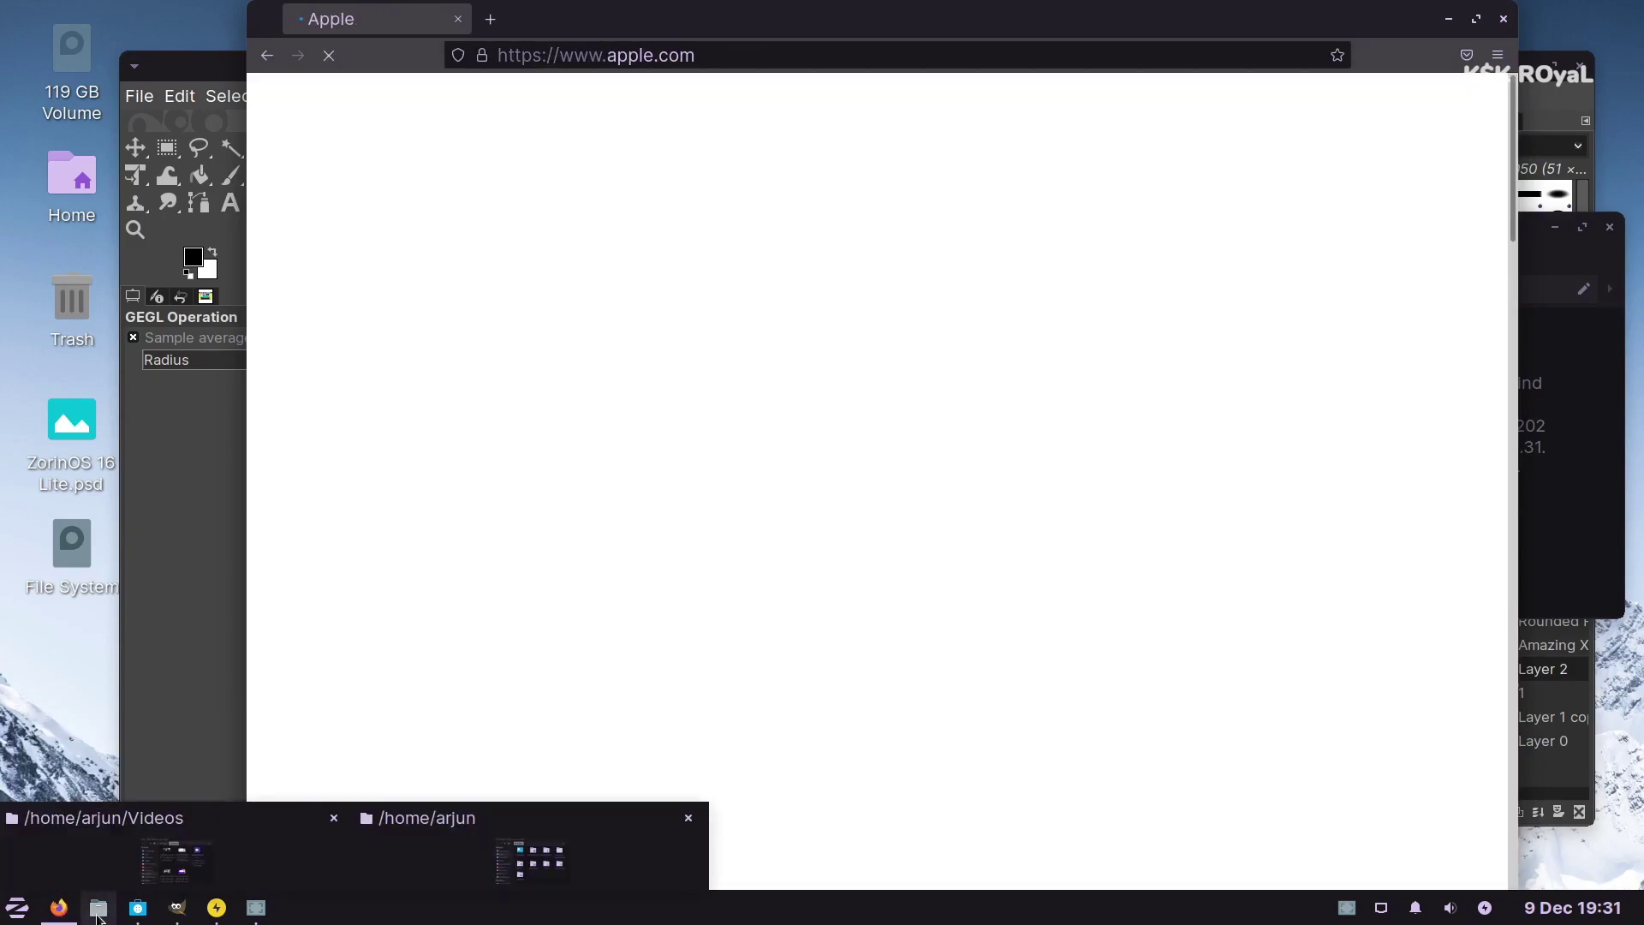
Step: Bring the Software window back in front and look over the other open windows' taskbar previews
click(120, 906)
click(136, 907)
mouse_move(58, 906)
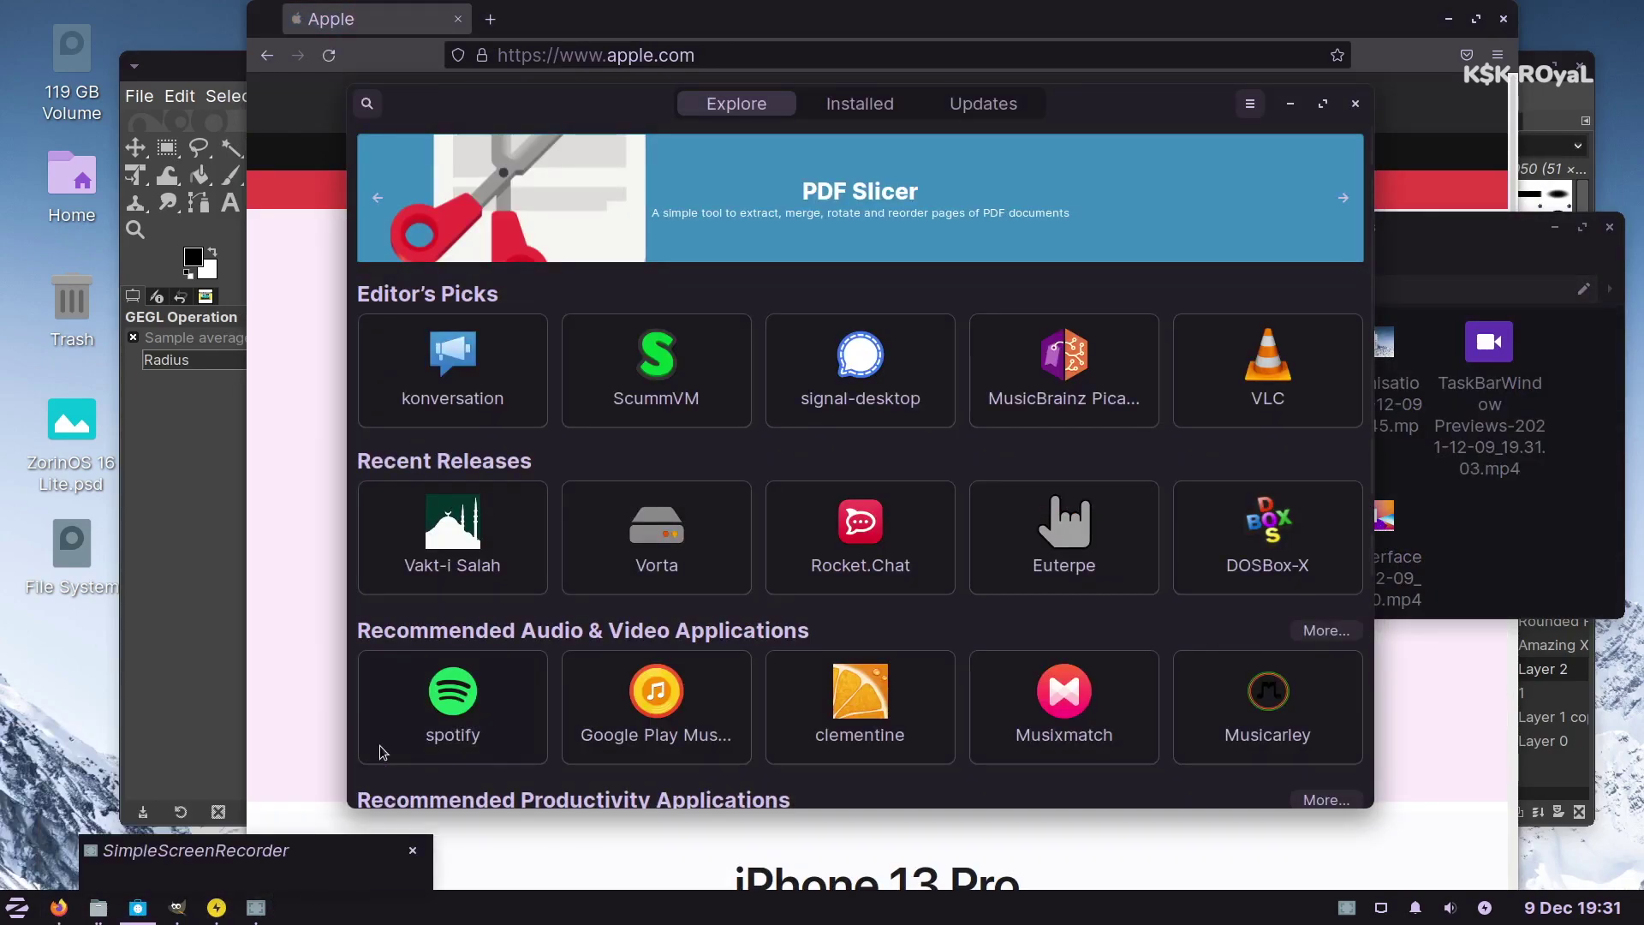
mouse_move(172, 912)
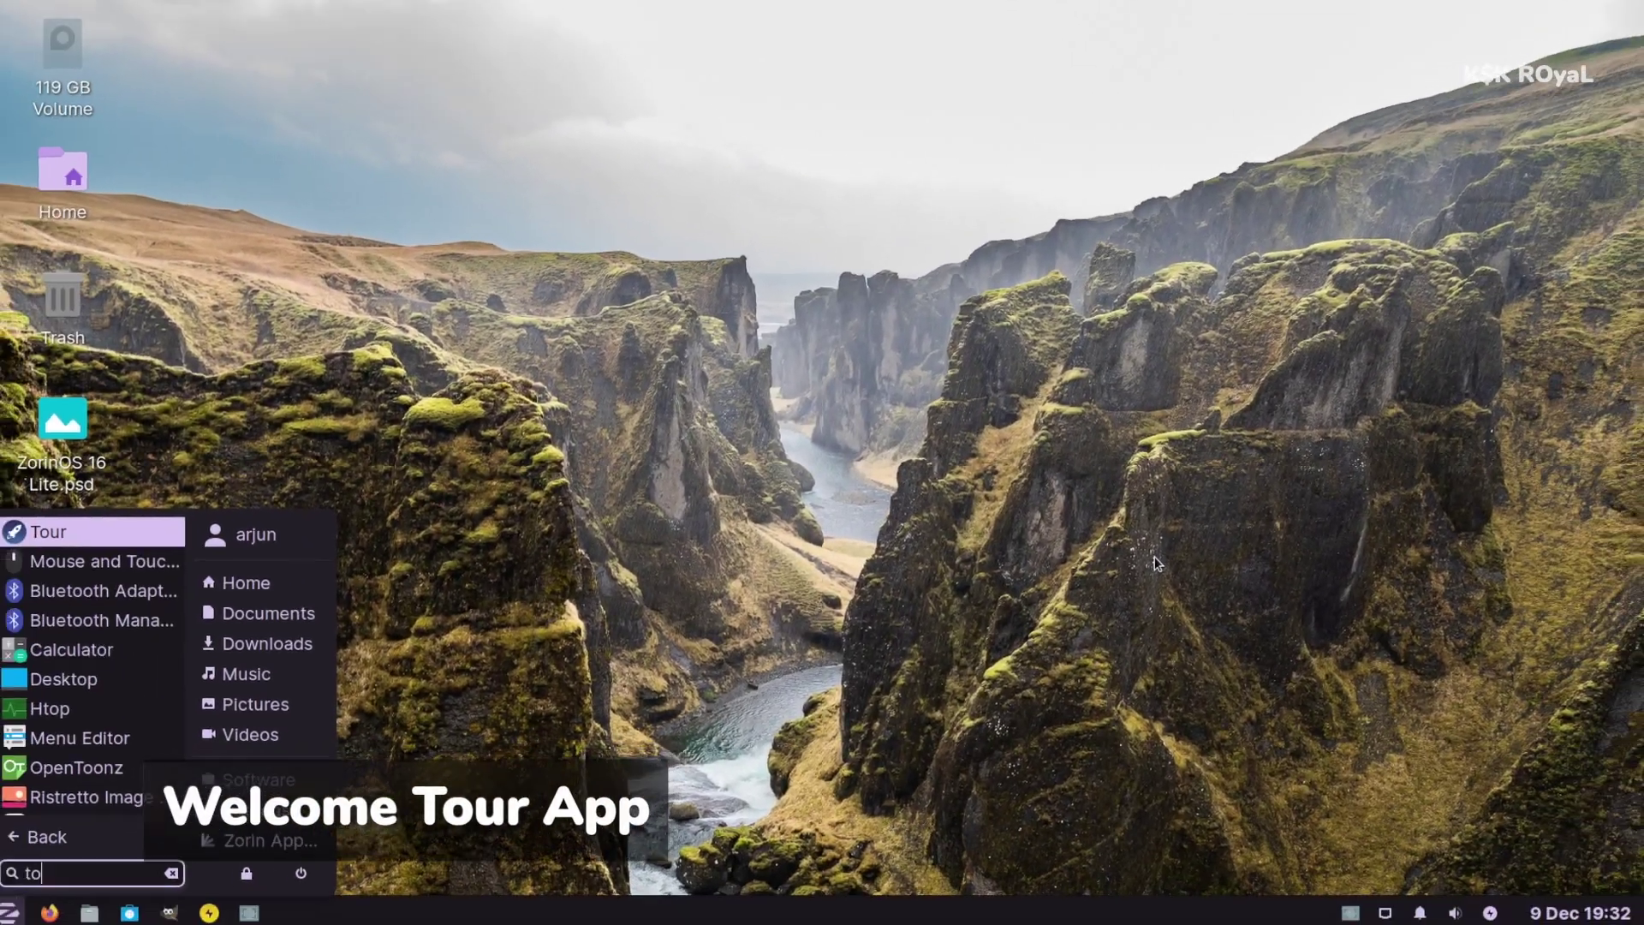
Step: Start the Zorin OS 16 welcome tour, go through all its pages and close it
click(1150, 555)
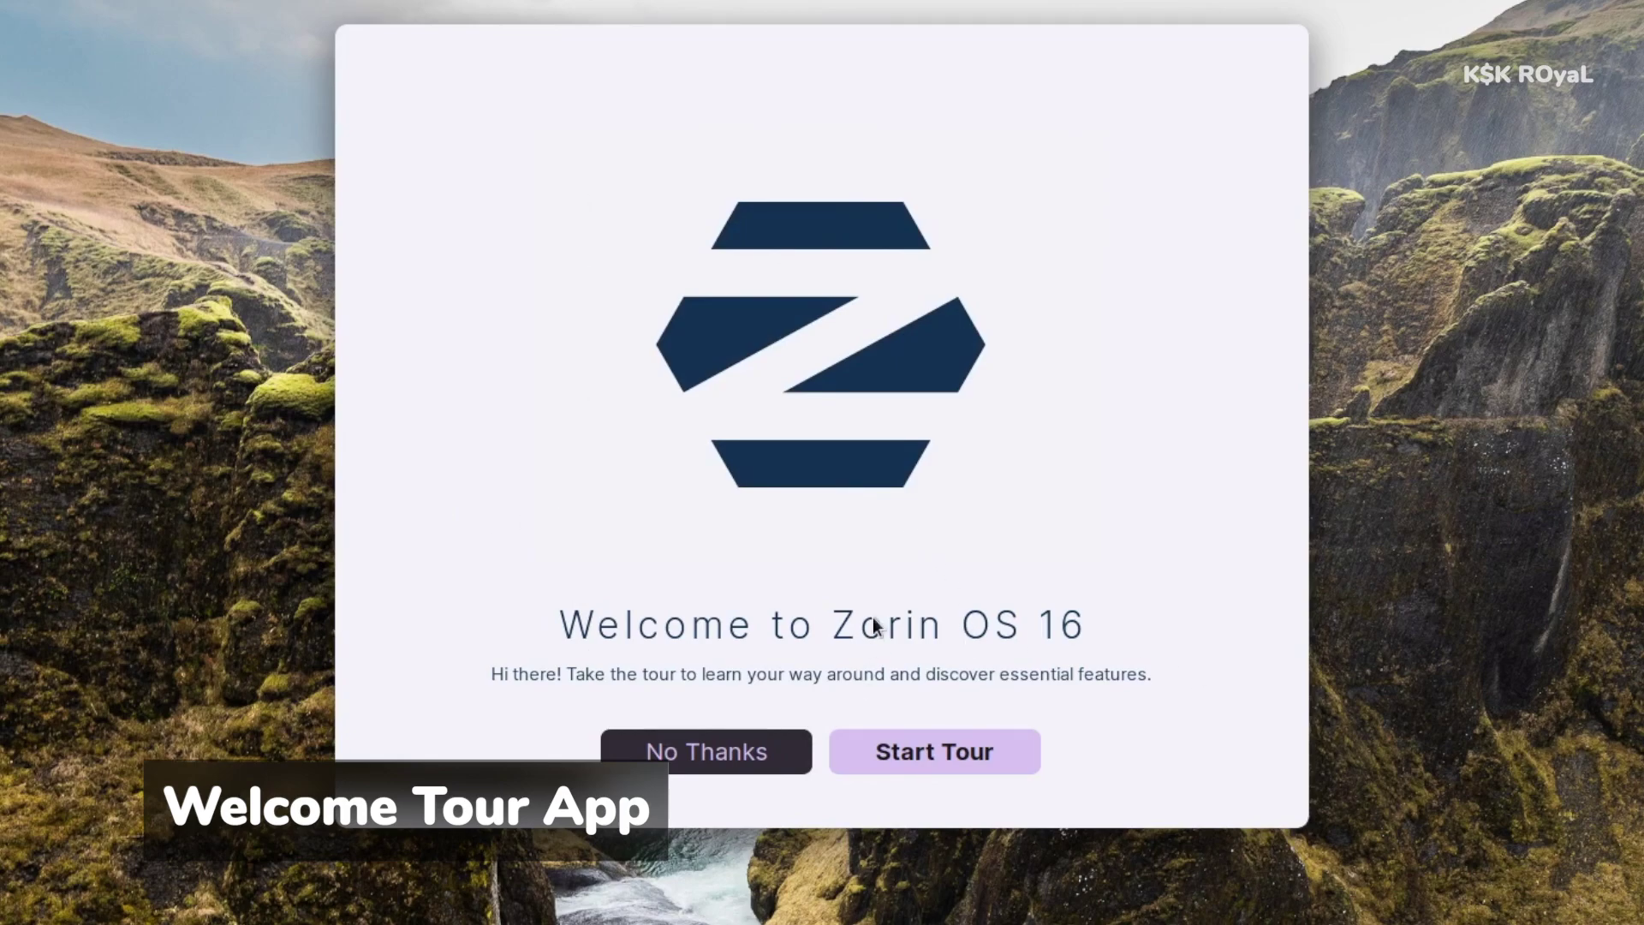
click(939, 770)
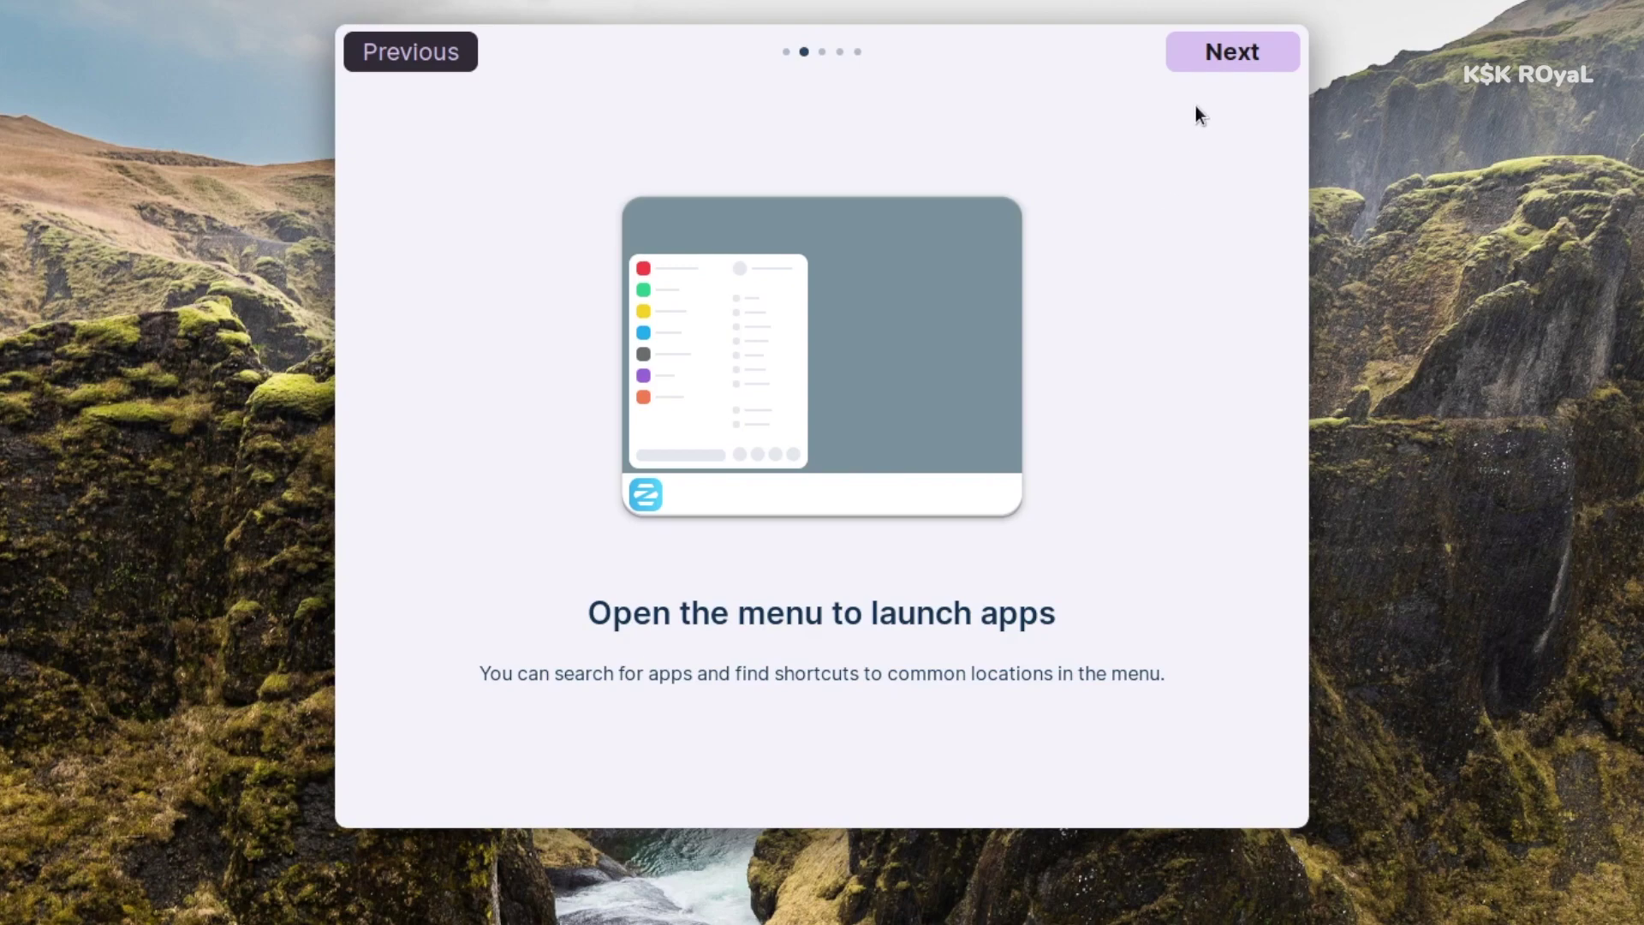
click(1233, 60)
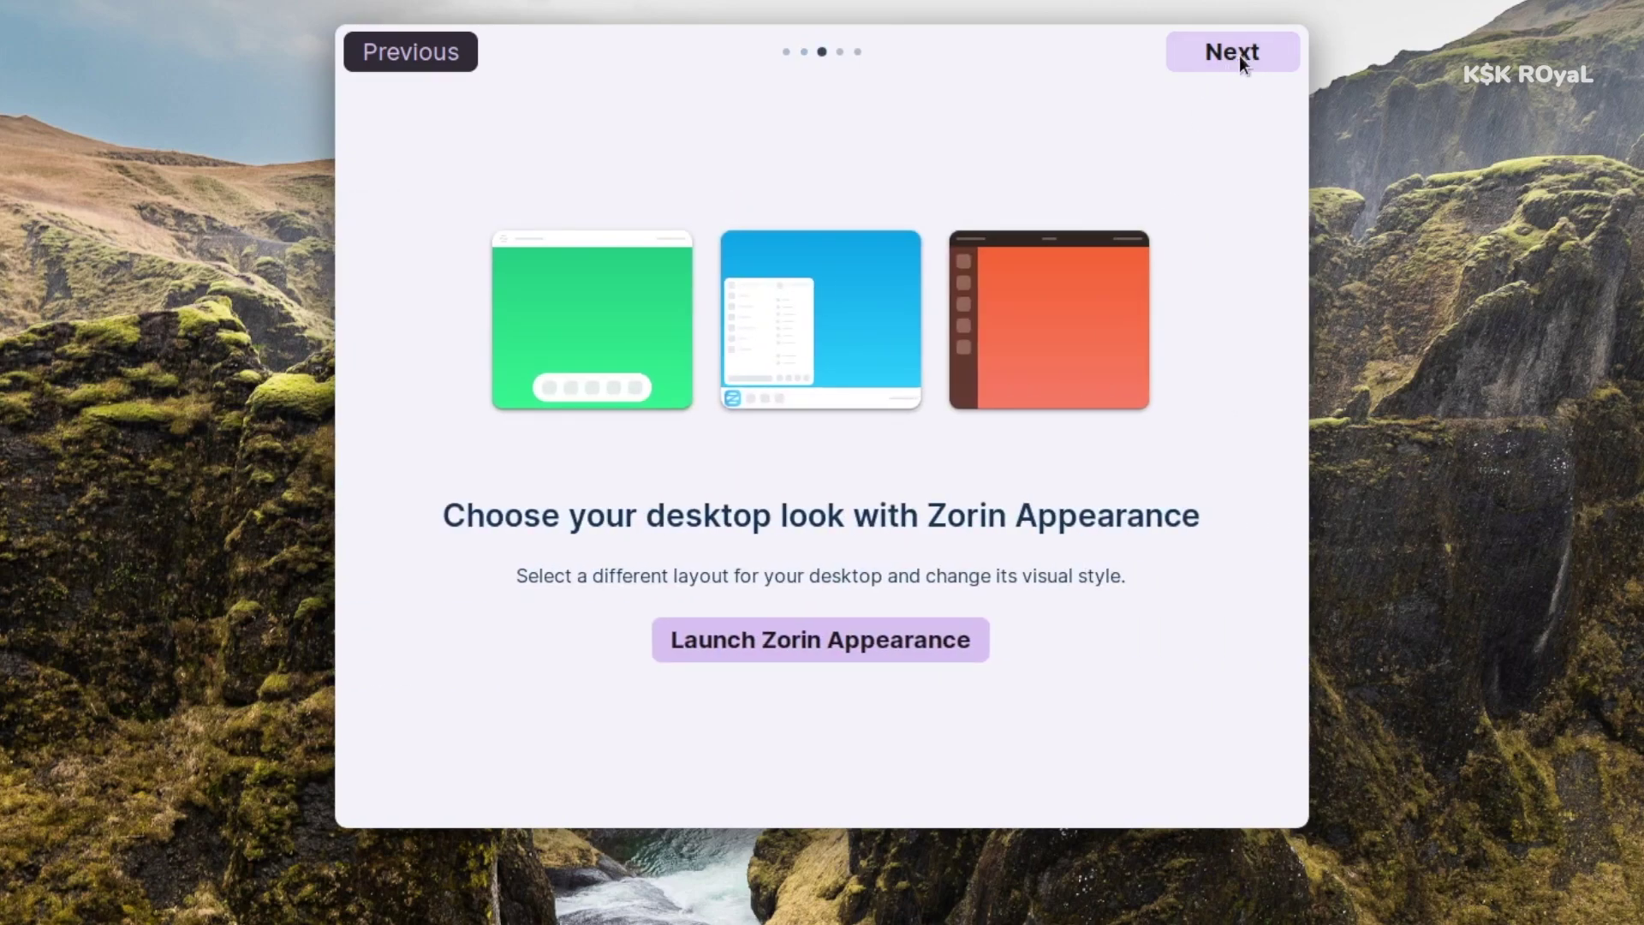
click(1242, 51)
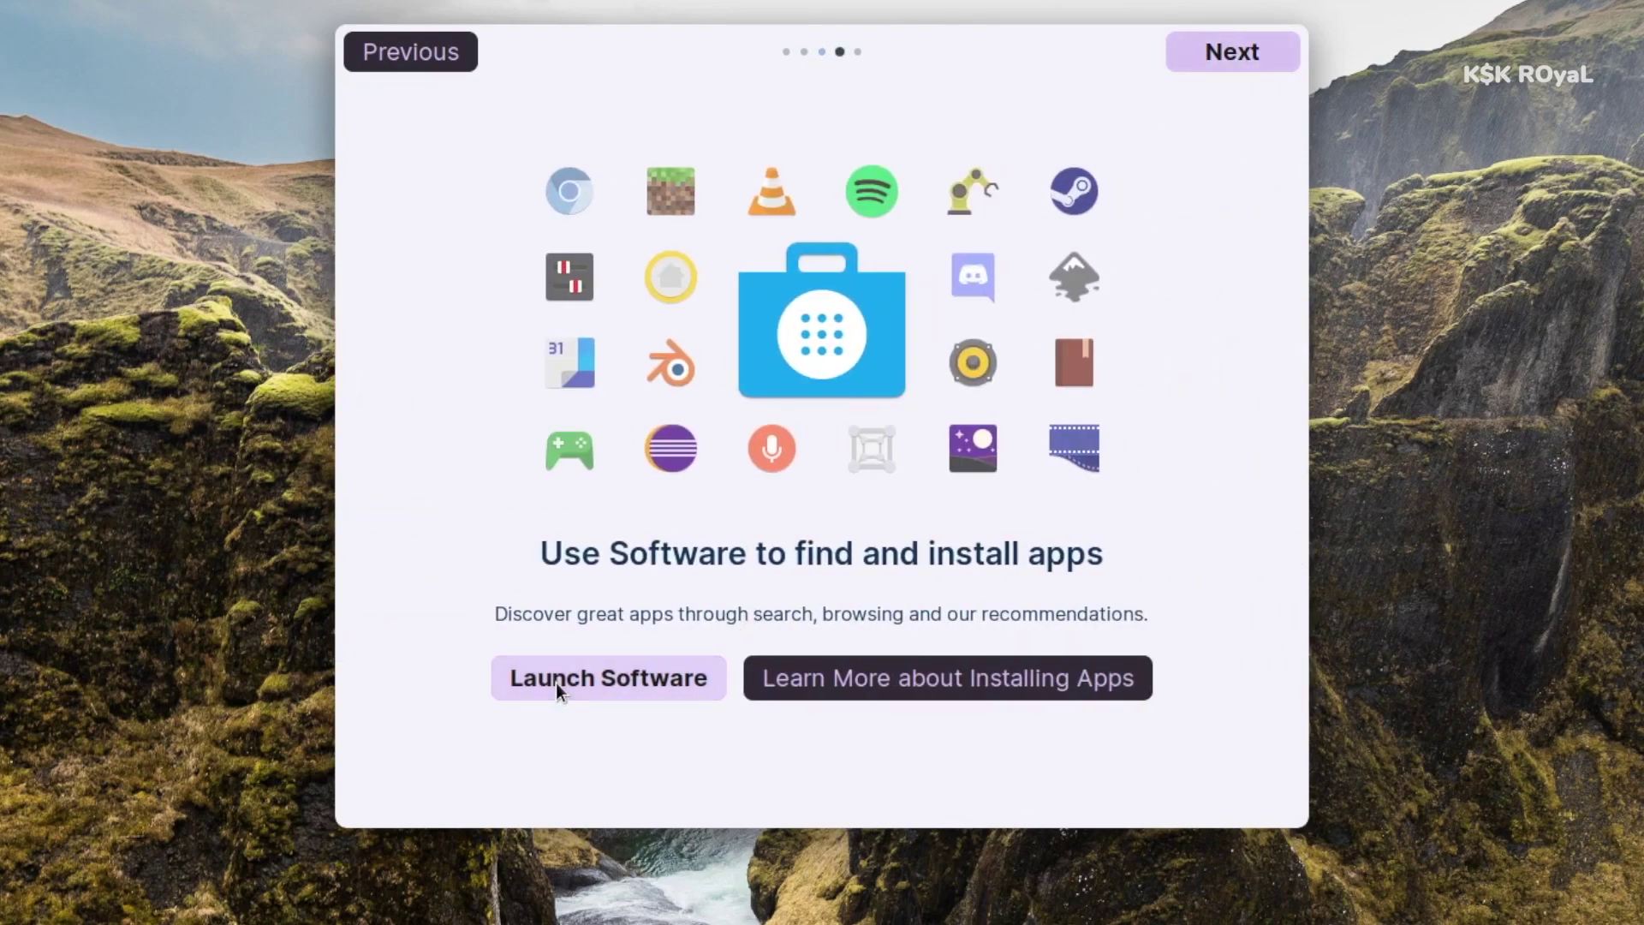
click(1260, 53)
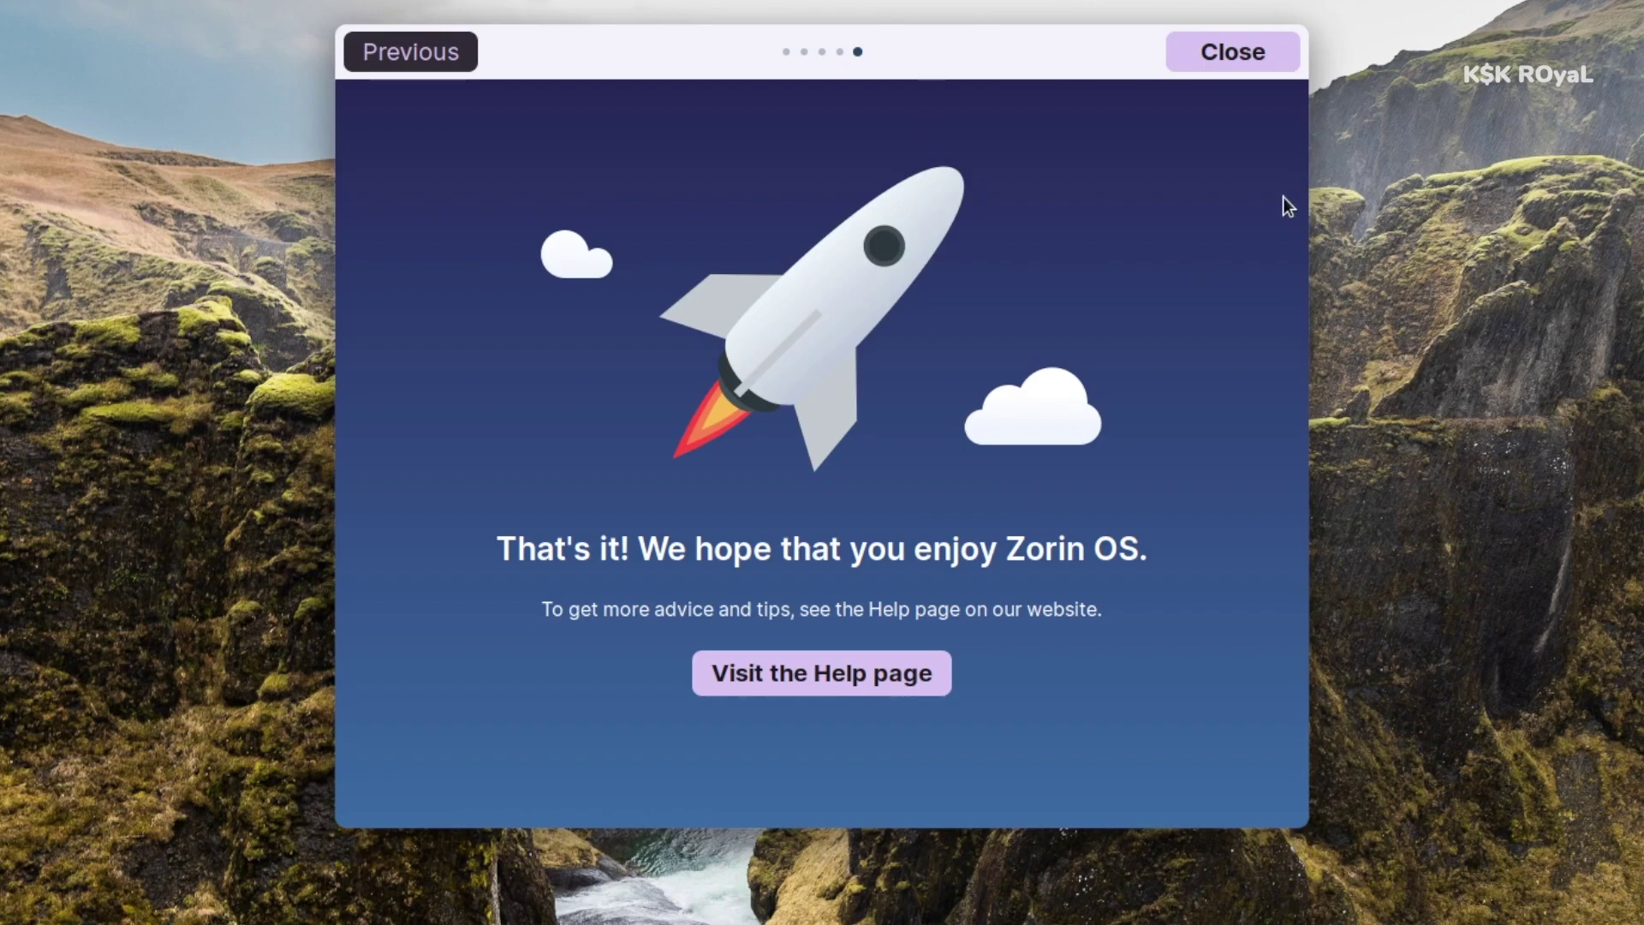
click(1221, 43)
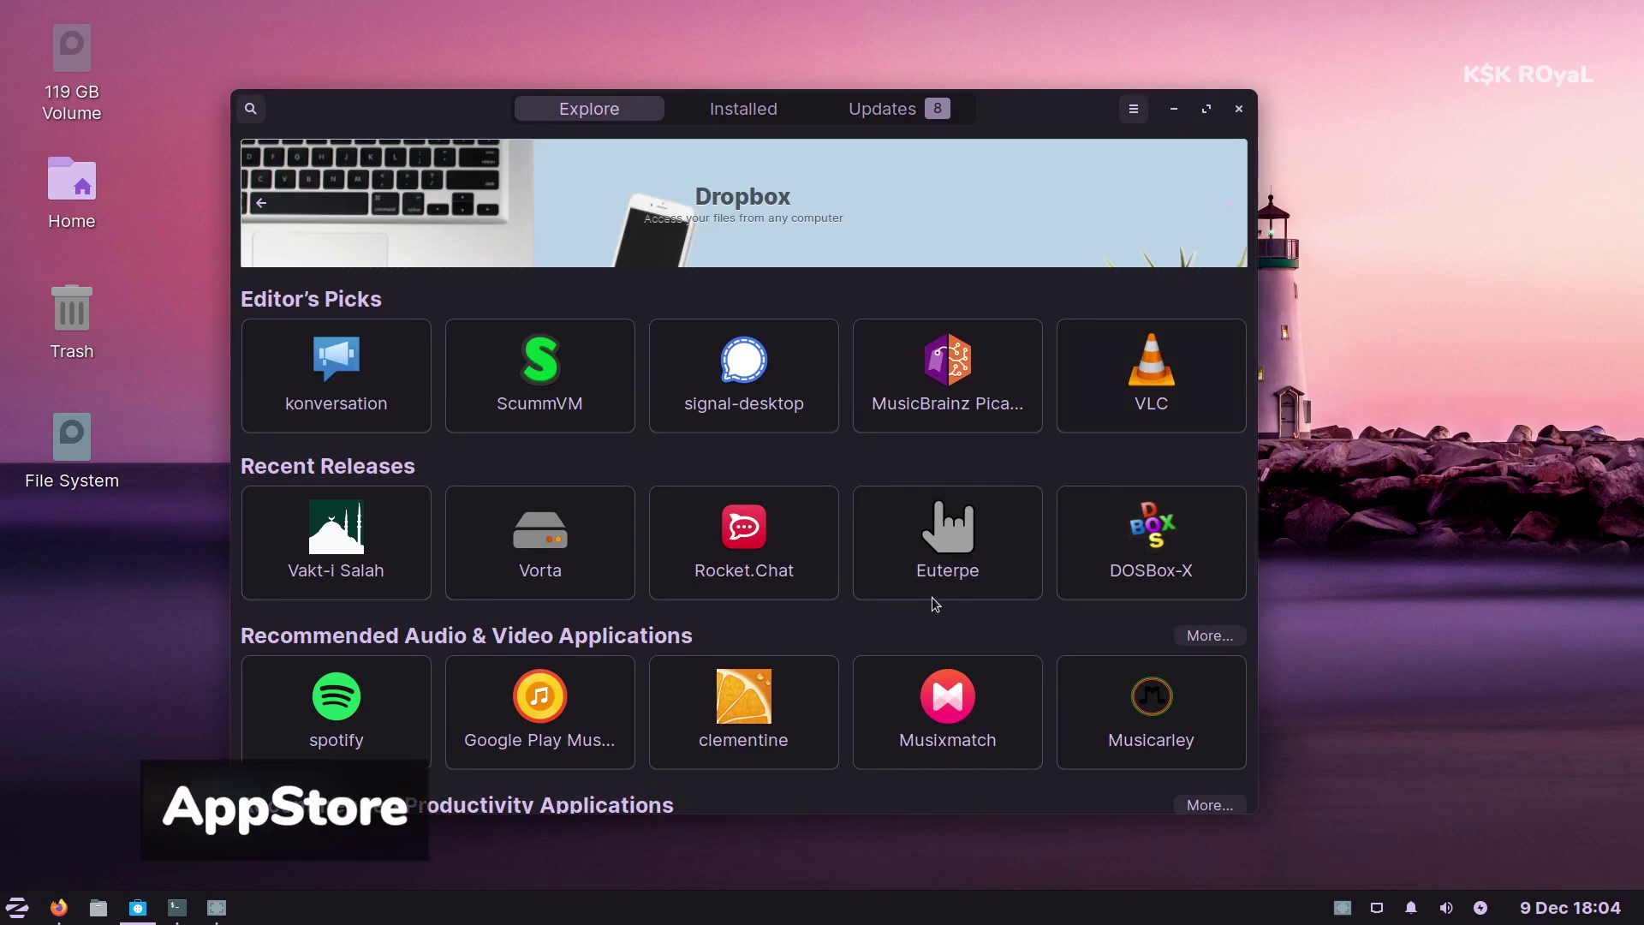
Step: Examine the recommended applications on the Explore page and the pending items under Updates in the Software store
scroll(942, 600, down, 5)
scroll(950, 651, up, 5)
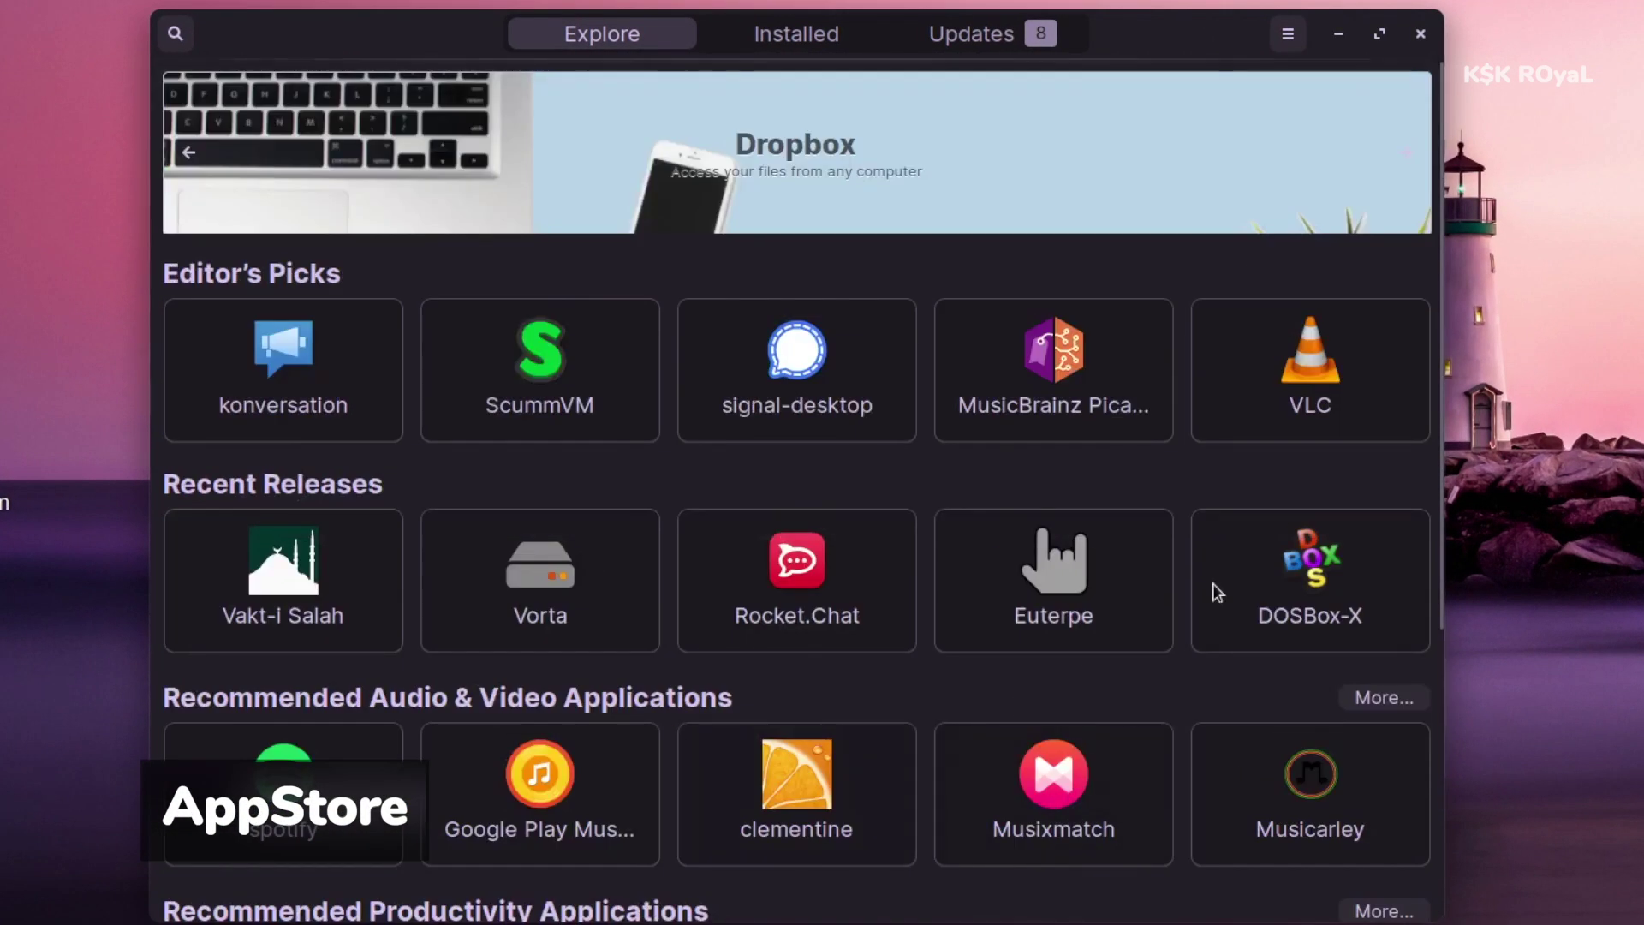
click(1016, 41)
scroll(954, 591, down, 2)
scroll(954, 598, up, 2)
click(600, 36)
scroll(572, 477, down, 5)
scroll(985, 454, up, 5)
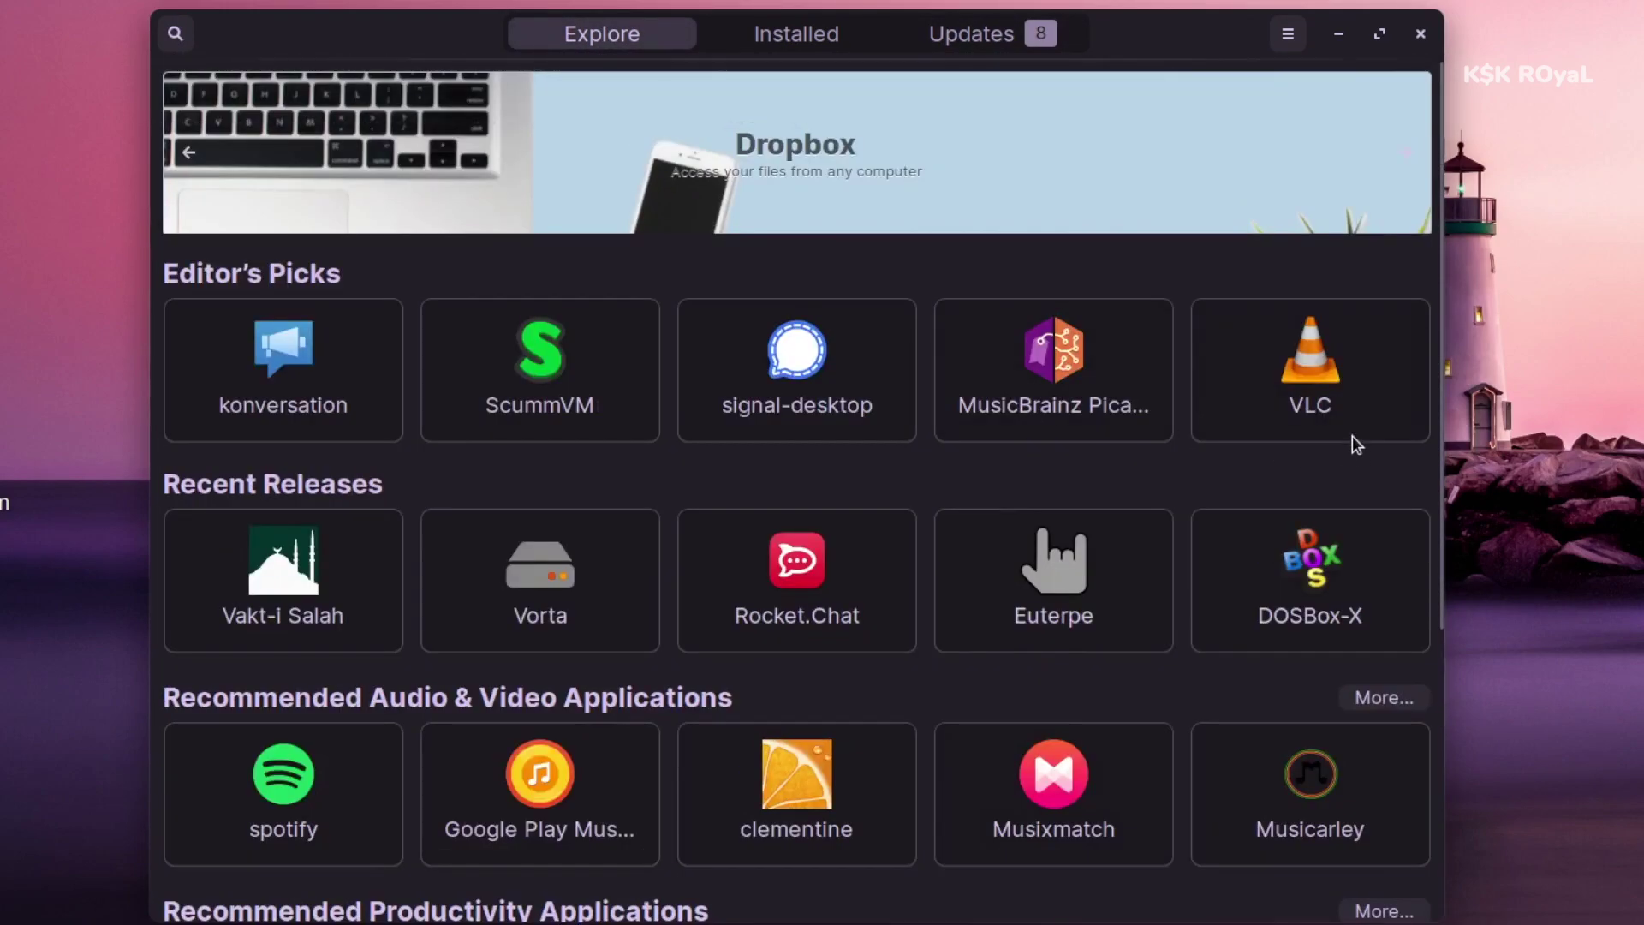
Step: Open VLC's page from the Editor's Picks, review its available sources and set the source to Flathub
click(1313, 396)
click(1200, 34)
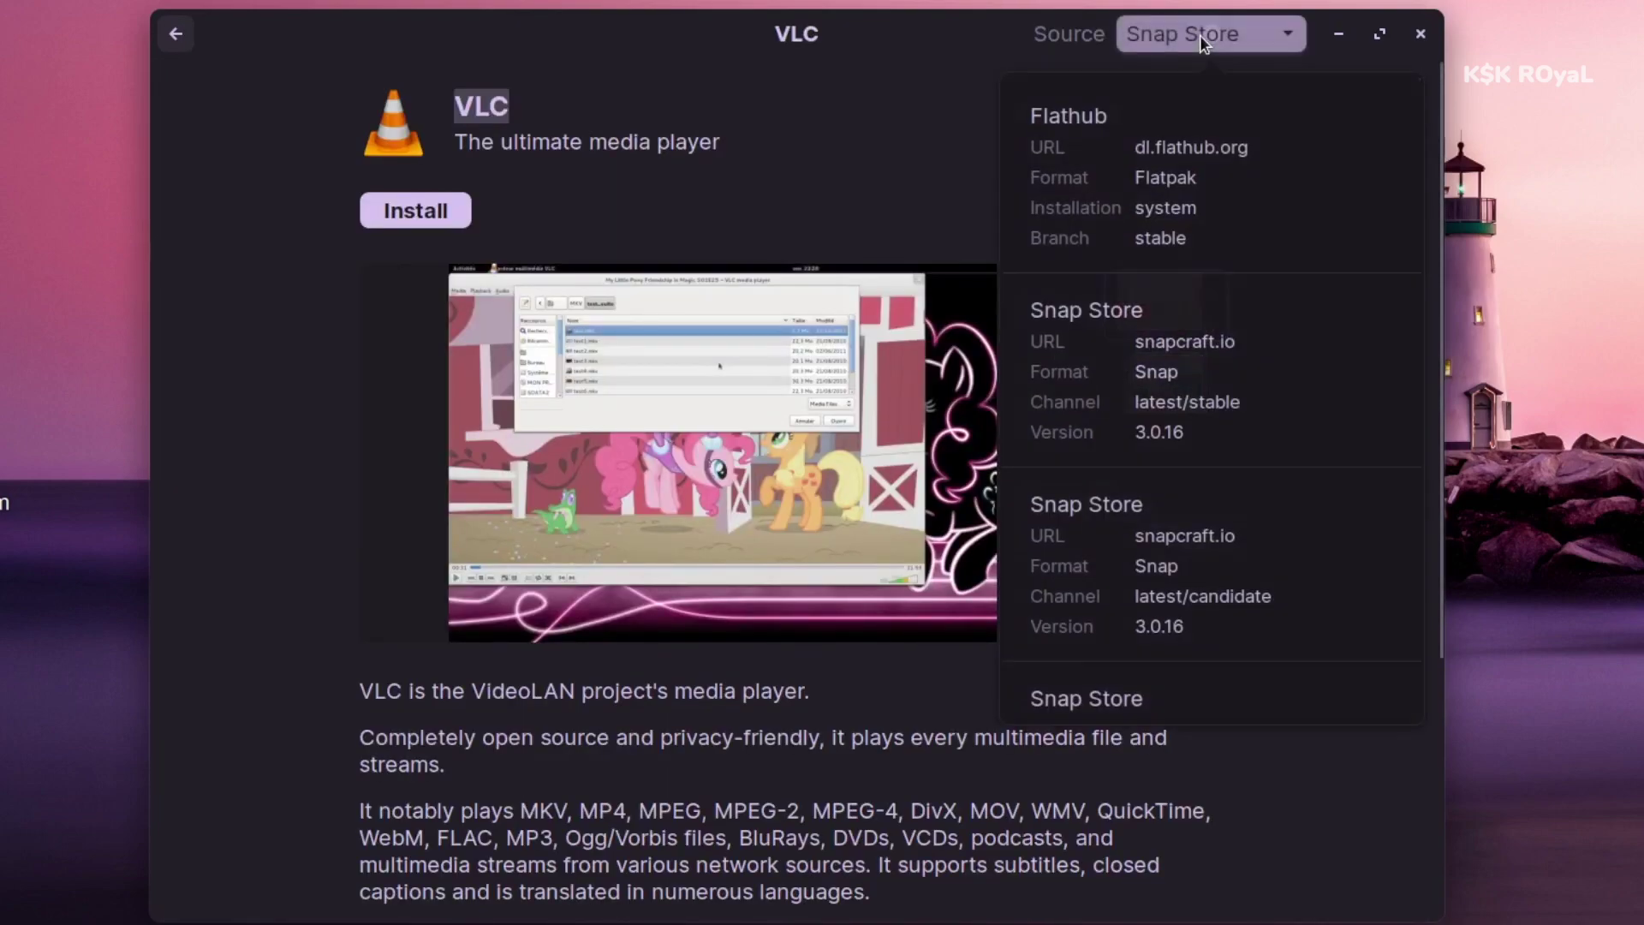
scroll(1144, 565, down, 3)
scroll(1146, 611, down, 4)
scroll(1148, 642, up, 2)
scroll(1141, 652, up, 5)
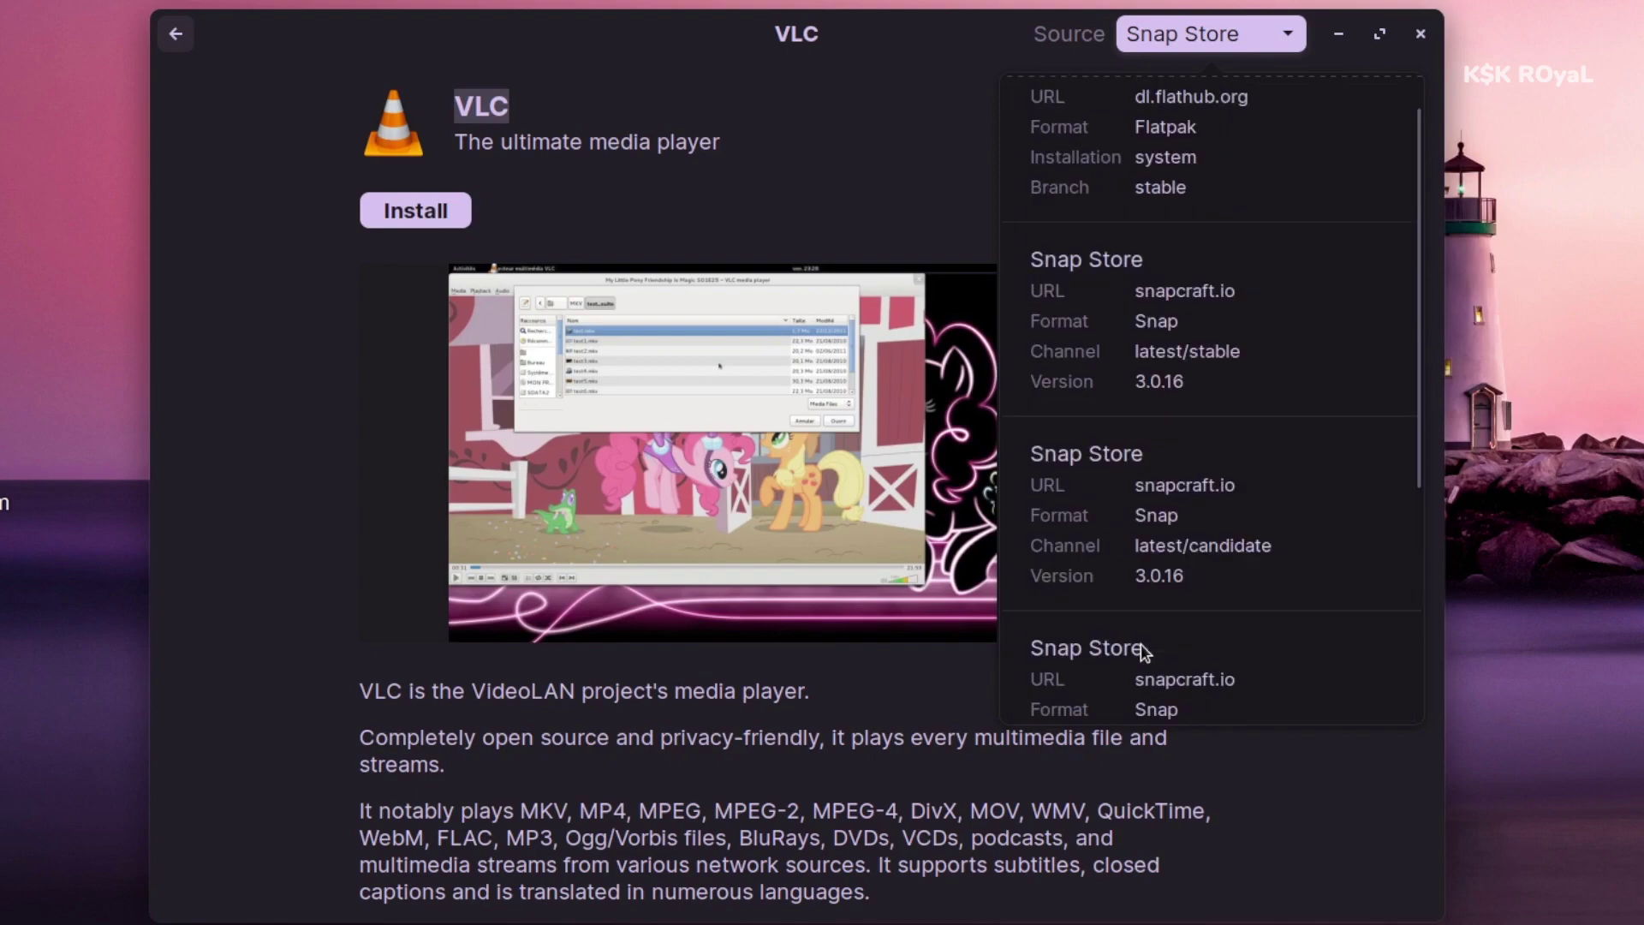
scroll(1185, 304, down, 4)
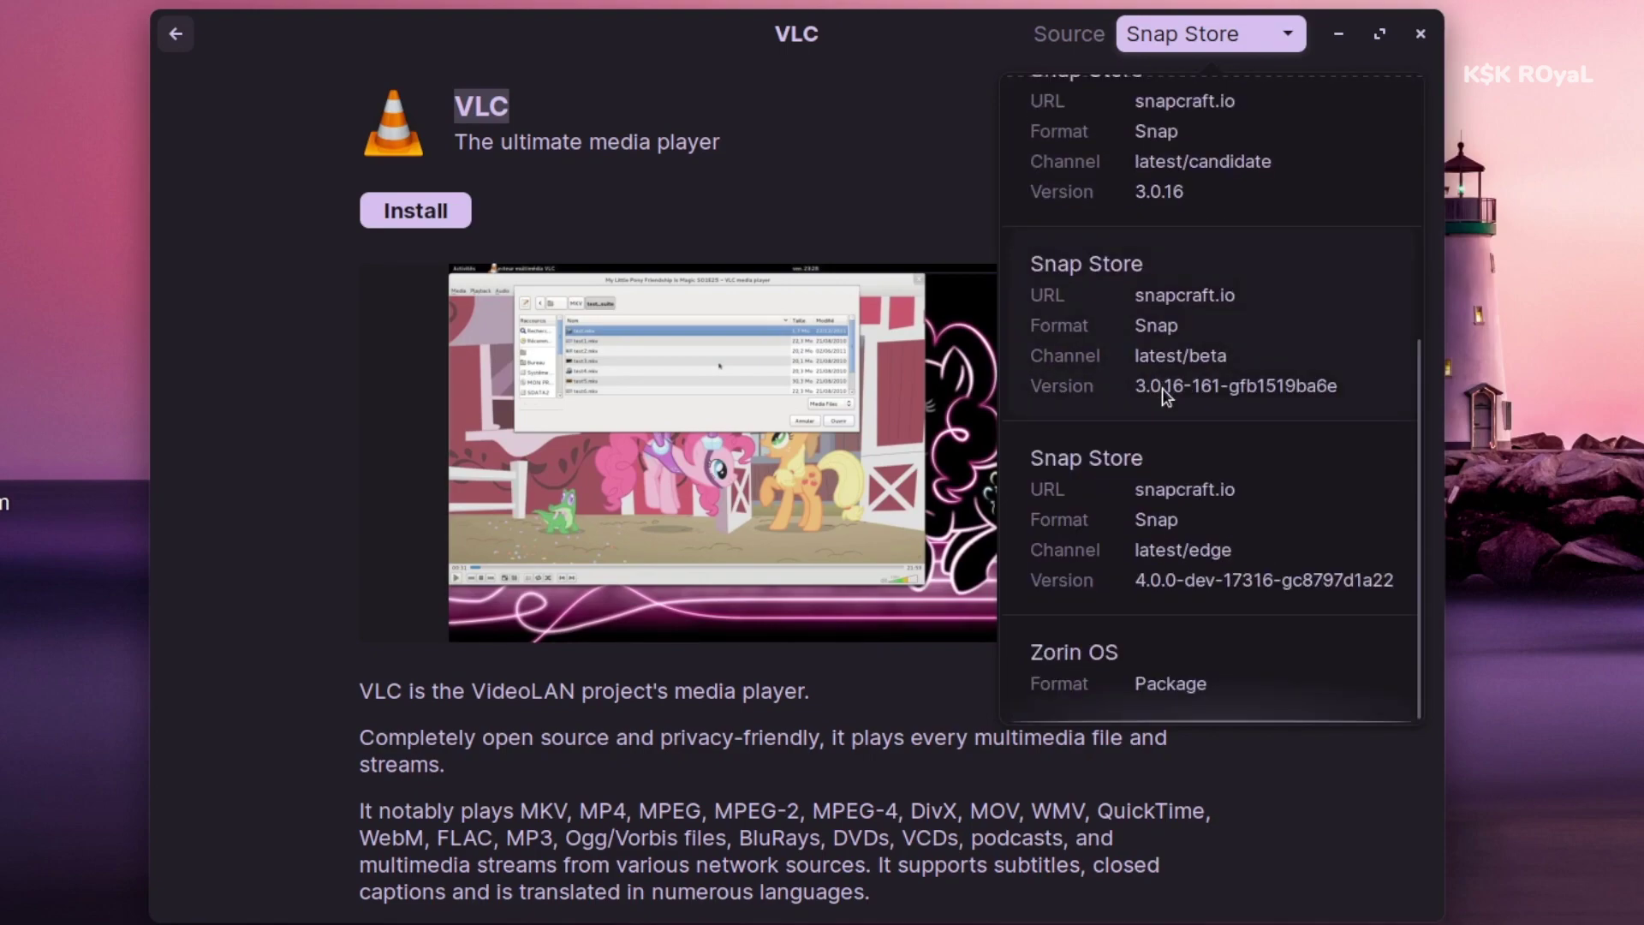
scroll(1186, 685, up, 4)
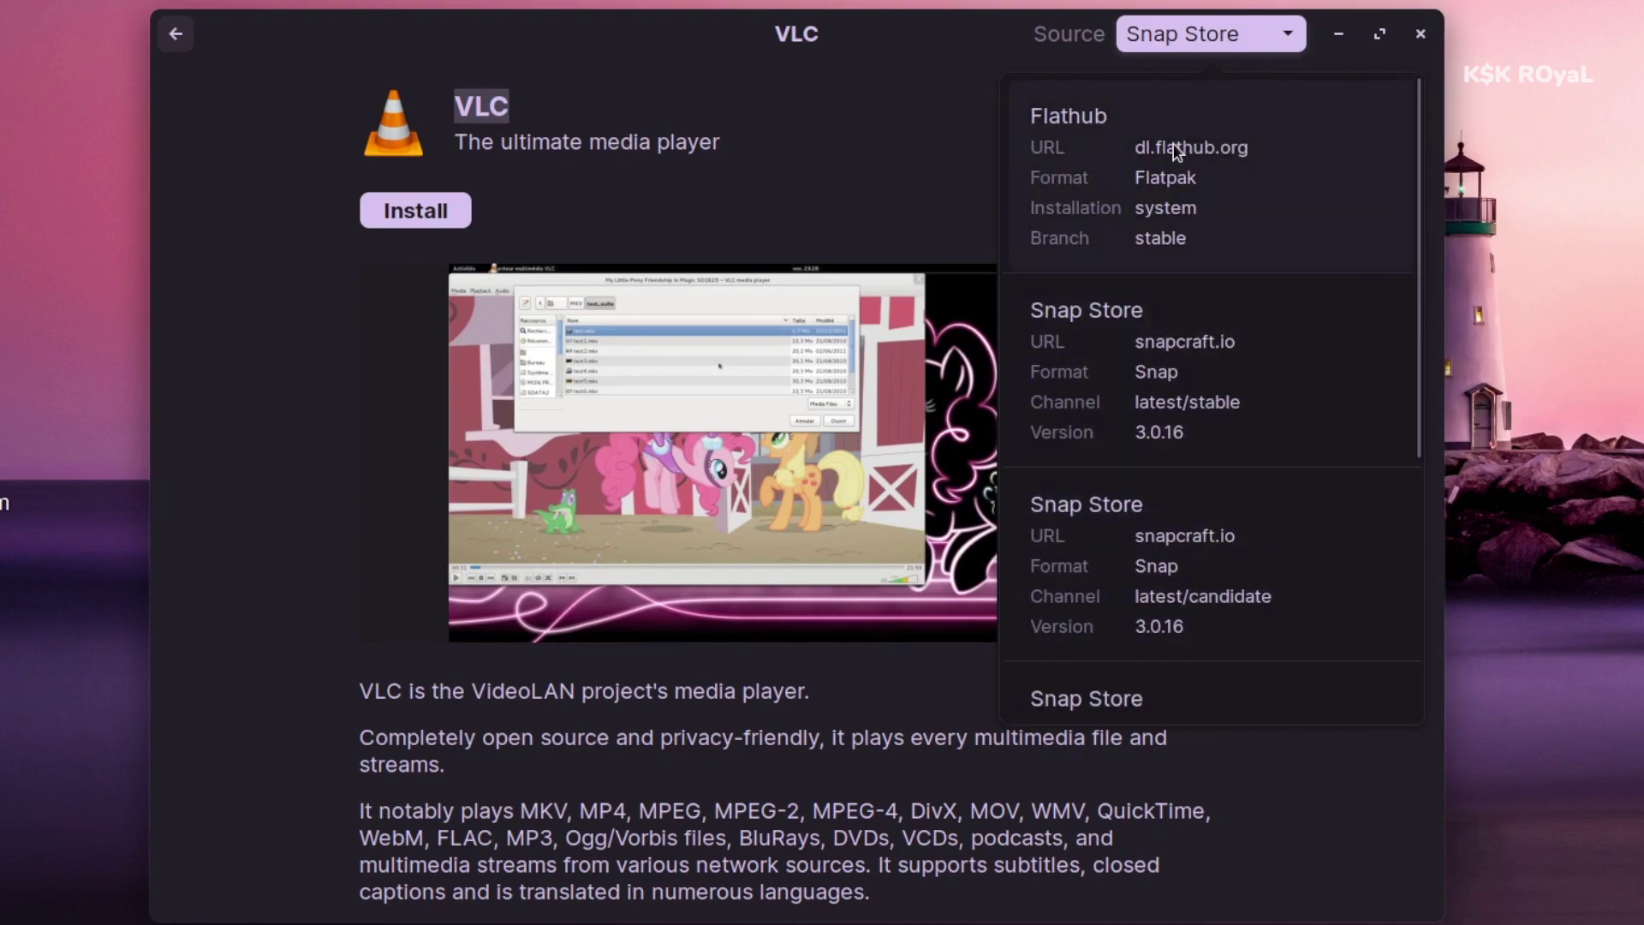
click(1173, 195)
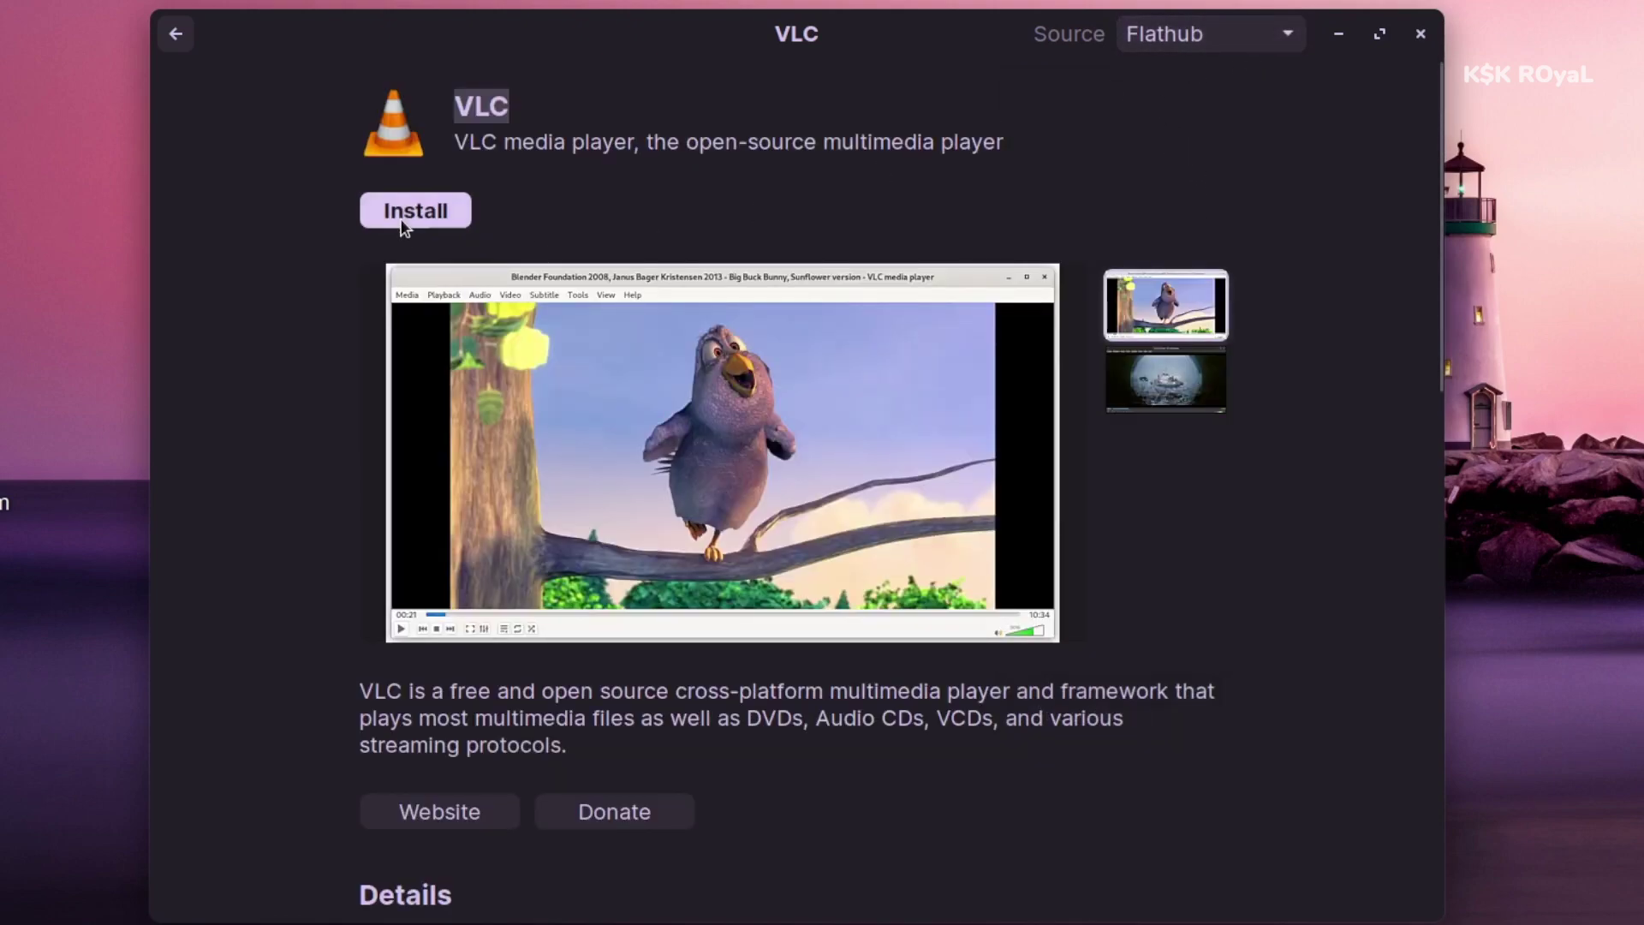
click(1220, 36)
click(378, 193)
click(379, 194)
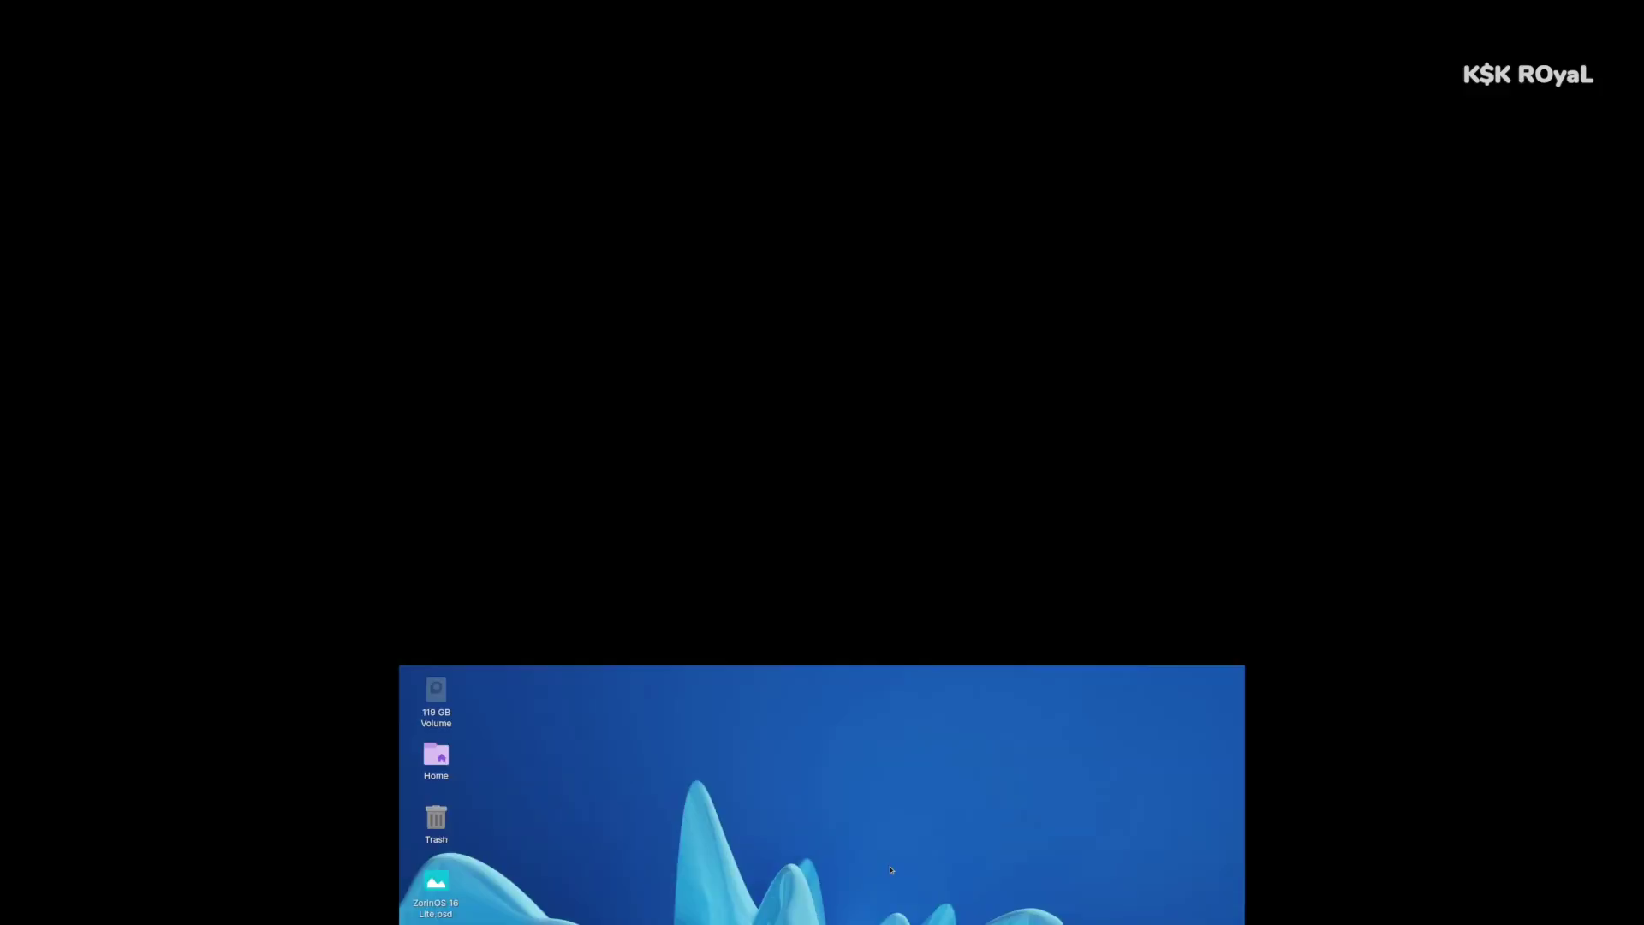
Step: Open Sound Recorder and choose MP3 as the preferred recording format
key(Down)
key(Return)
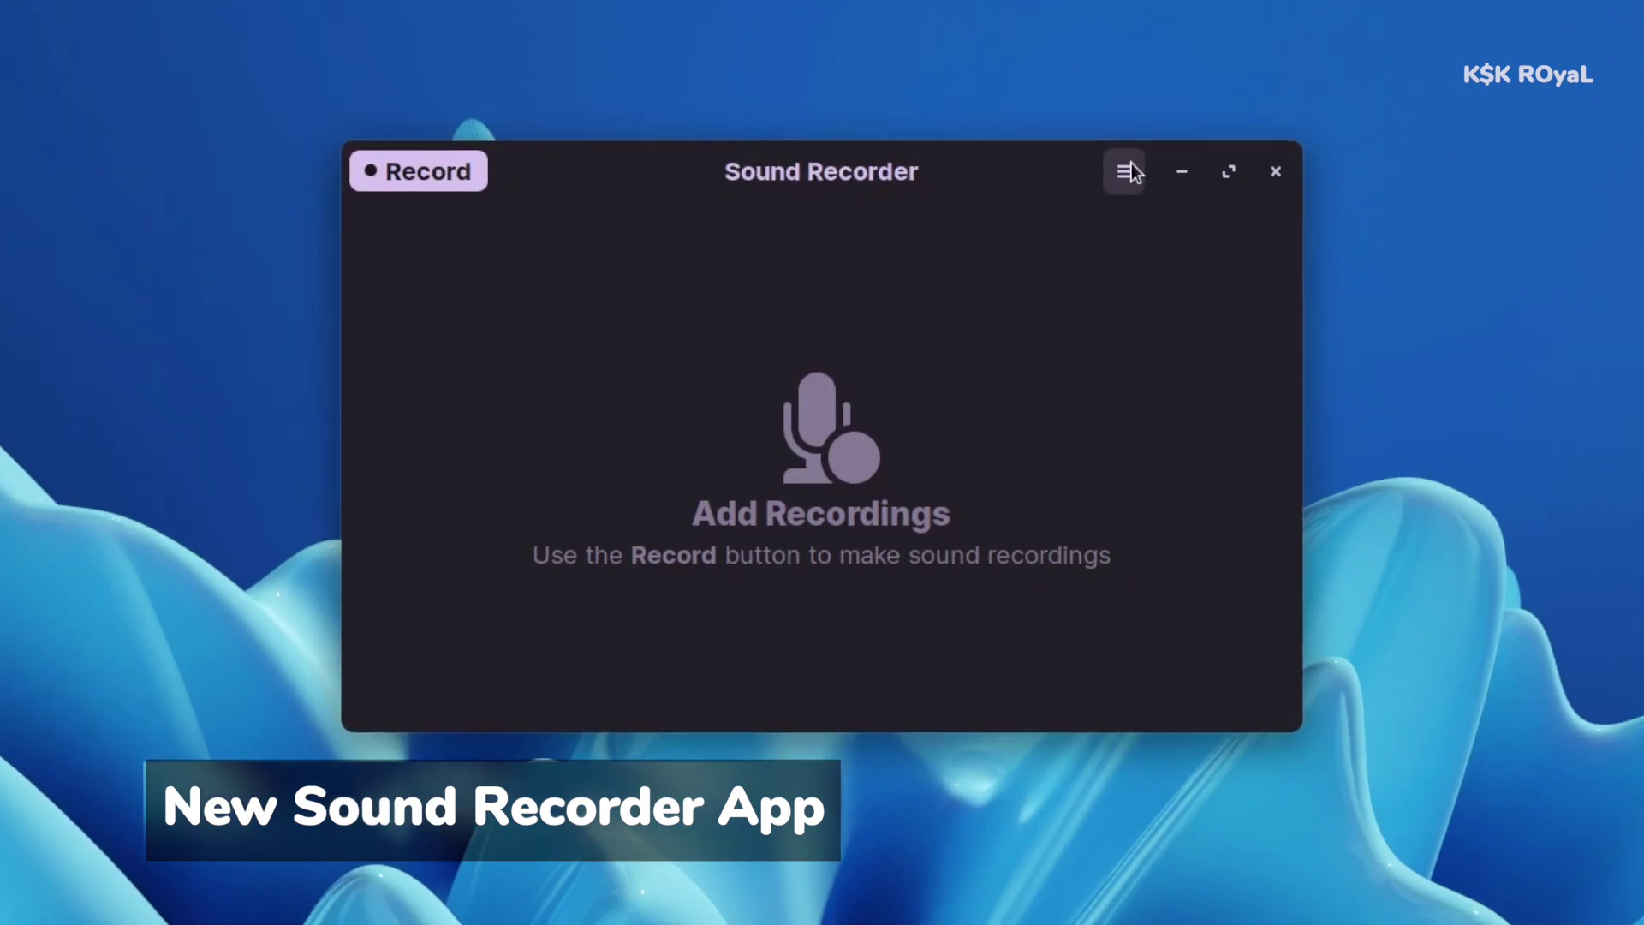
click(1046, 245)
click(1133, 257)
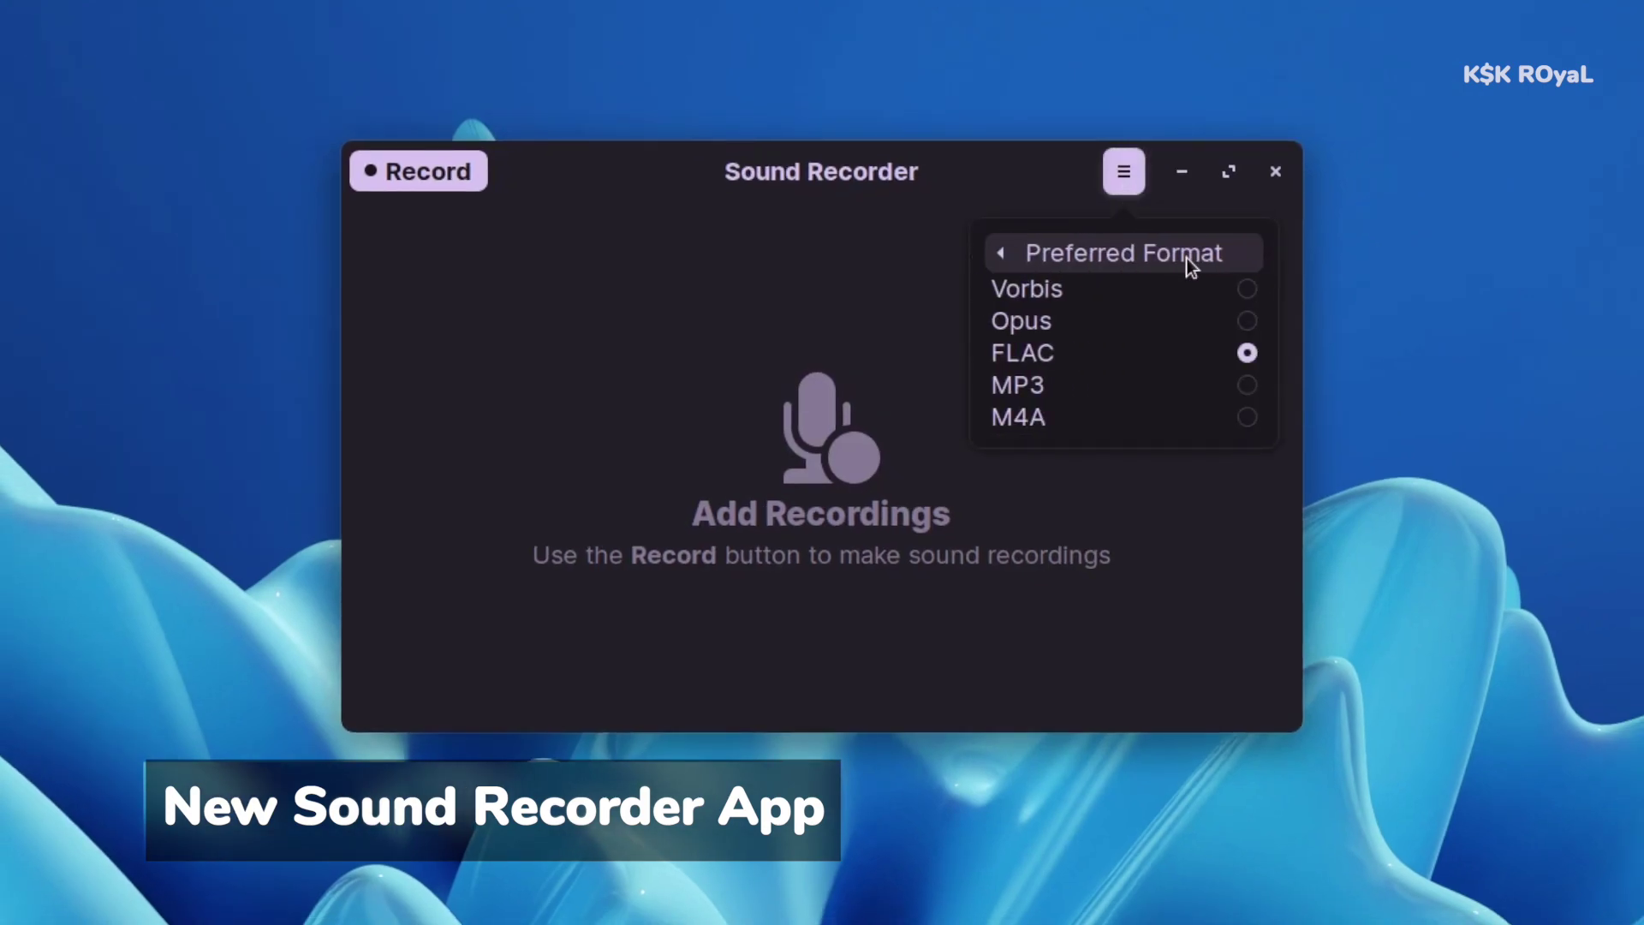
click(1153, 387)
click(1013, 259)
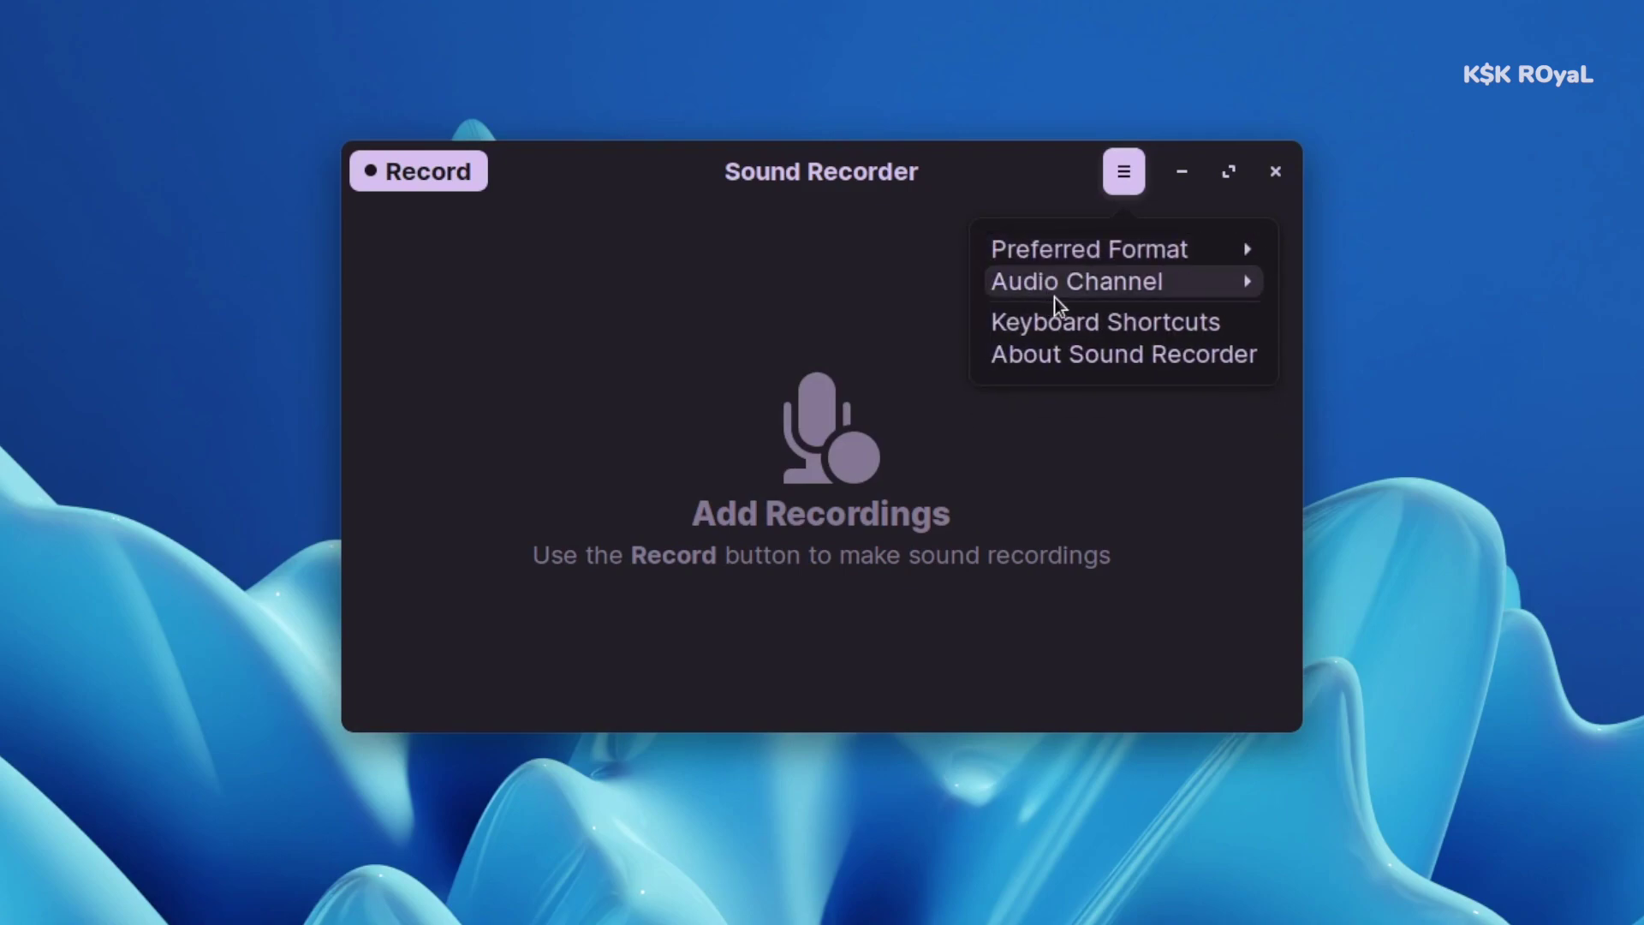
Step: Check Sound Recorder's audio channel options and start a new recording
click(1084, 285)
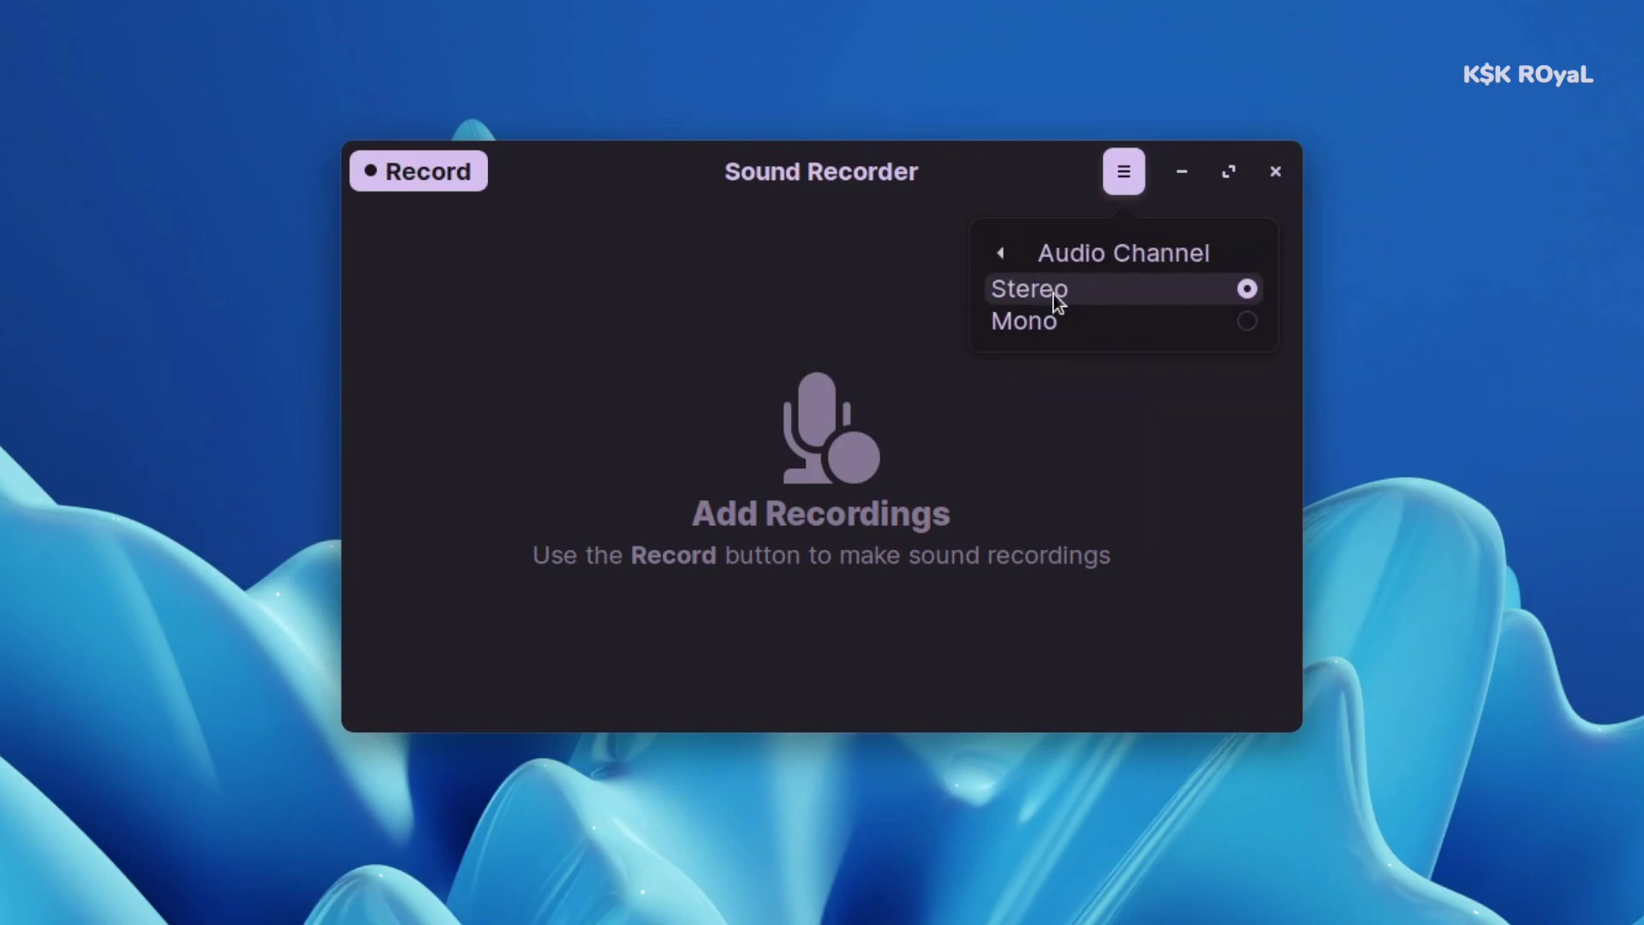
click(1008, 259)
click(880, 399)
click(404, 168)
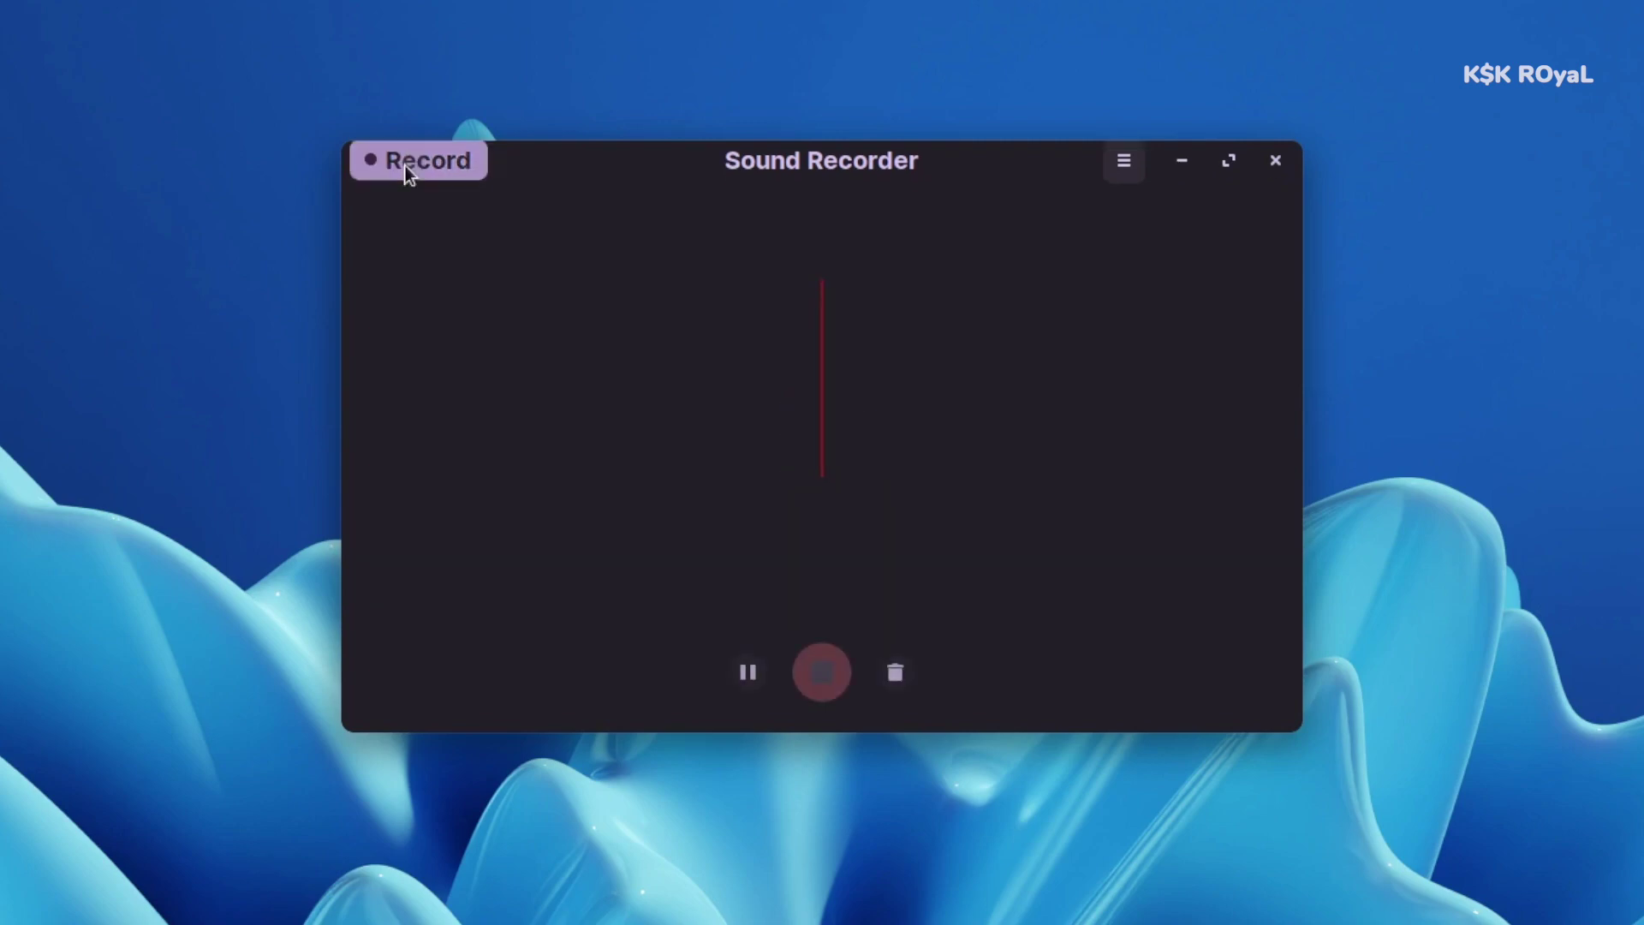